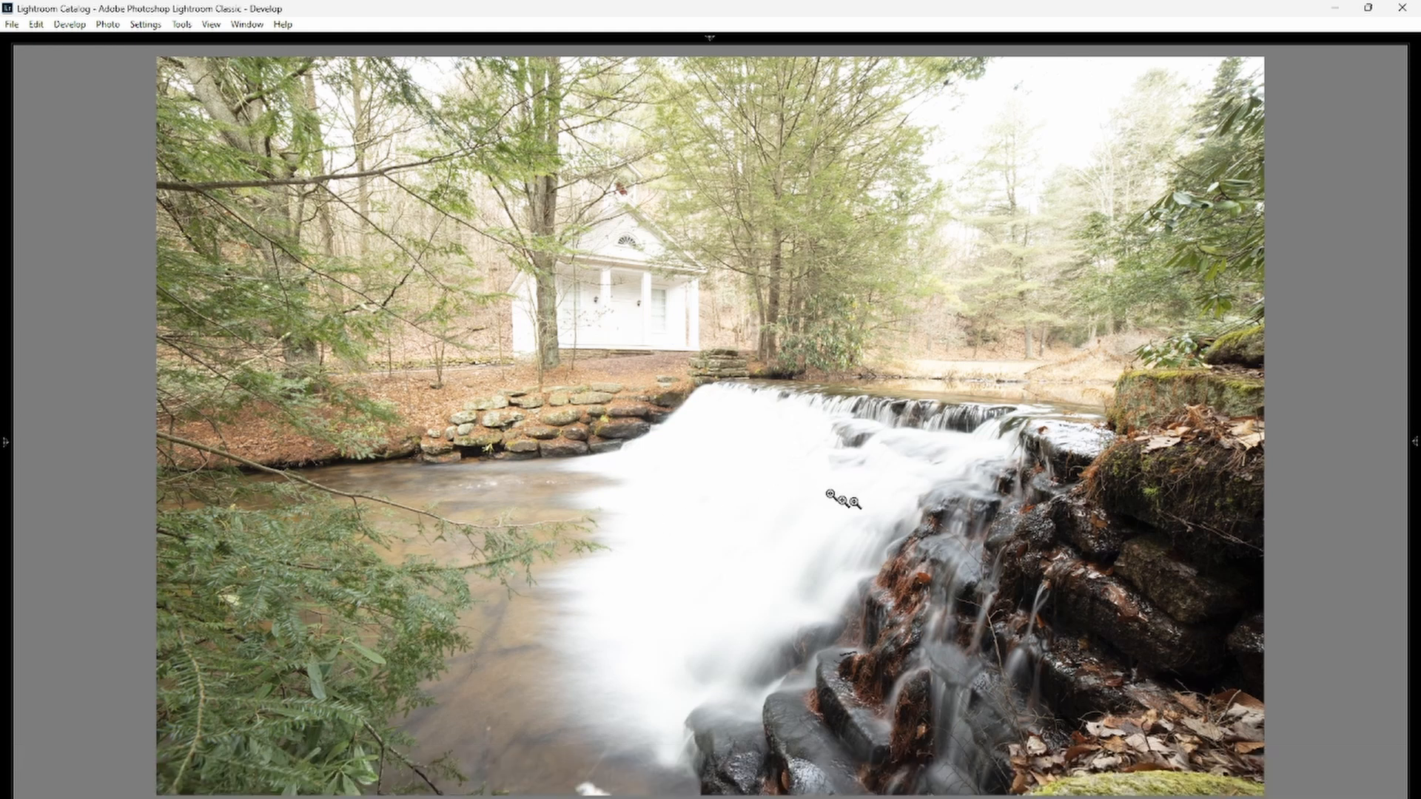
Examine the histogram and highlight clipping of the brightest waterfall exposure.
mouse_move(1415, 236)
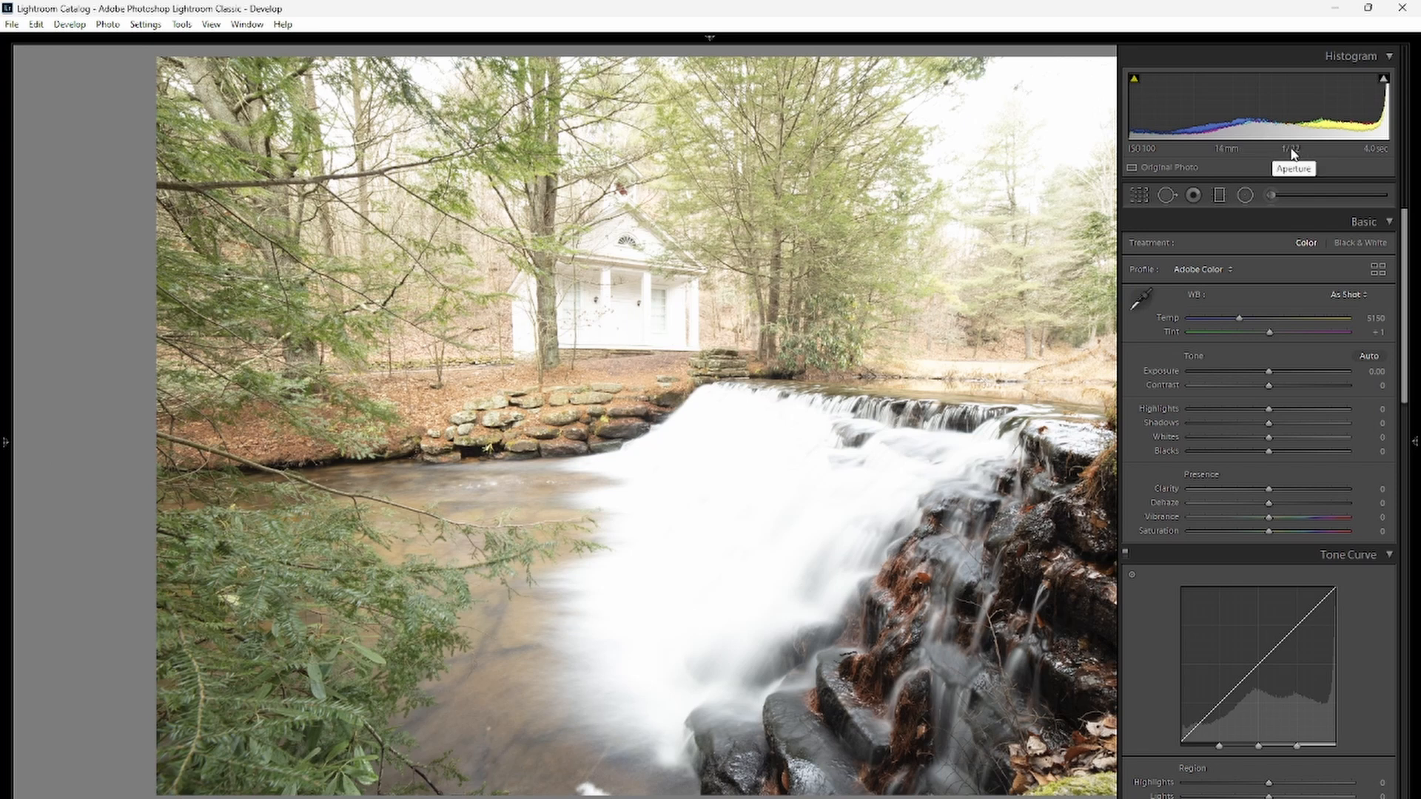
click(1384, 80)
key(Tab)
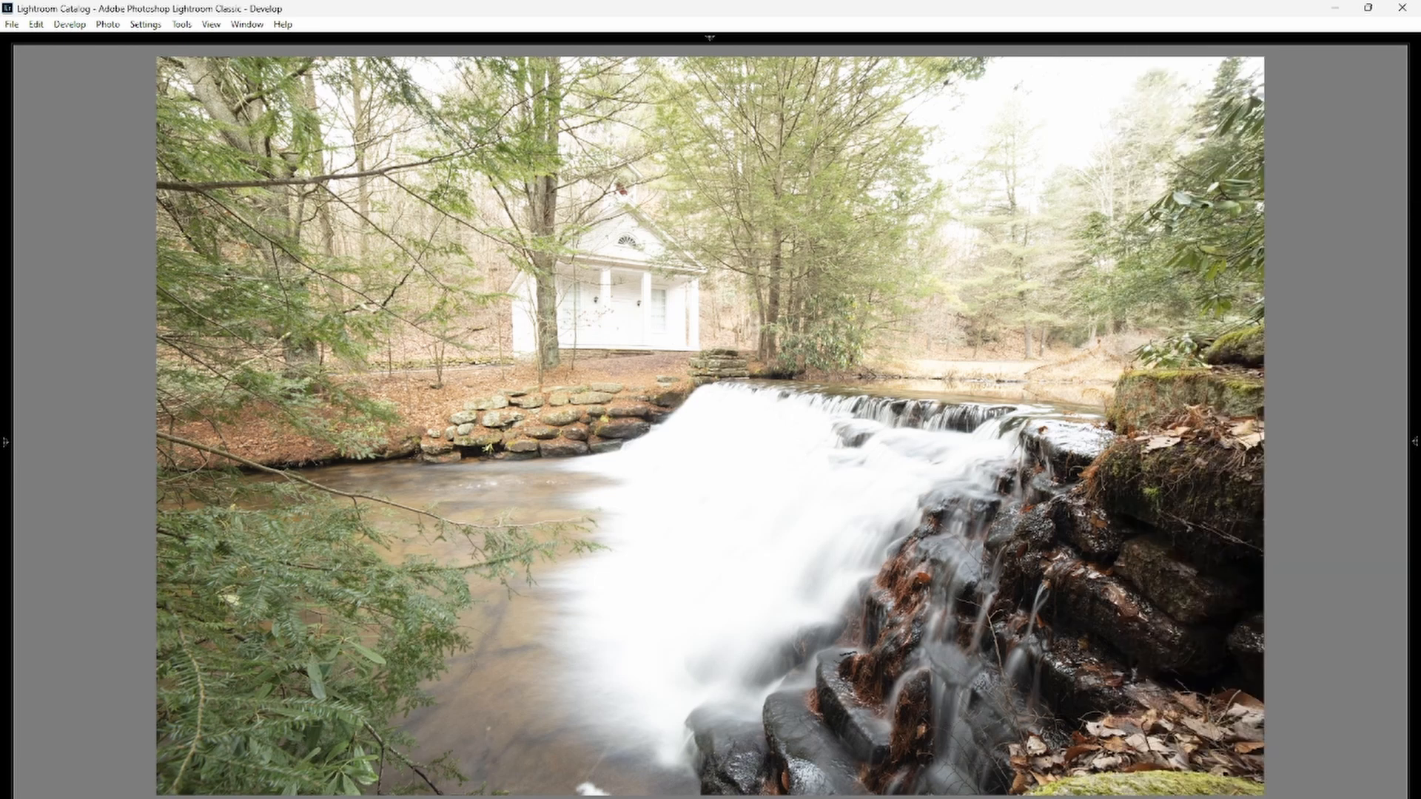
Open the darkest waterfall exposure and examine its shadow clipping.
mouse_move(710, 798)
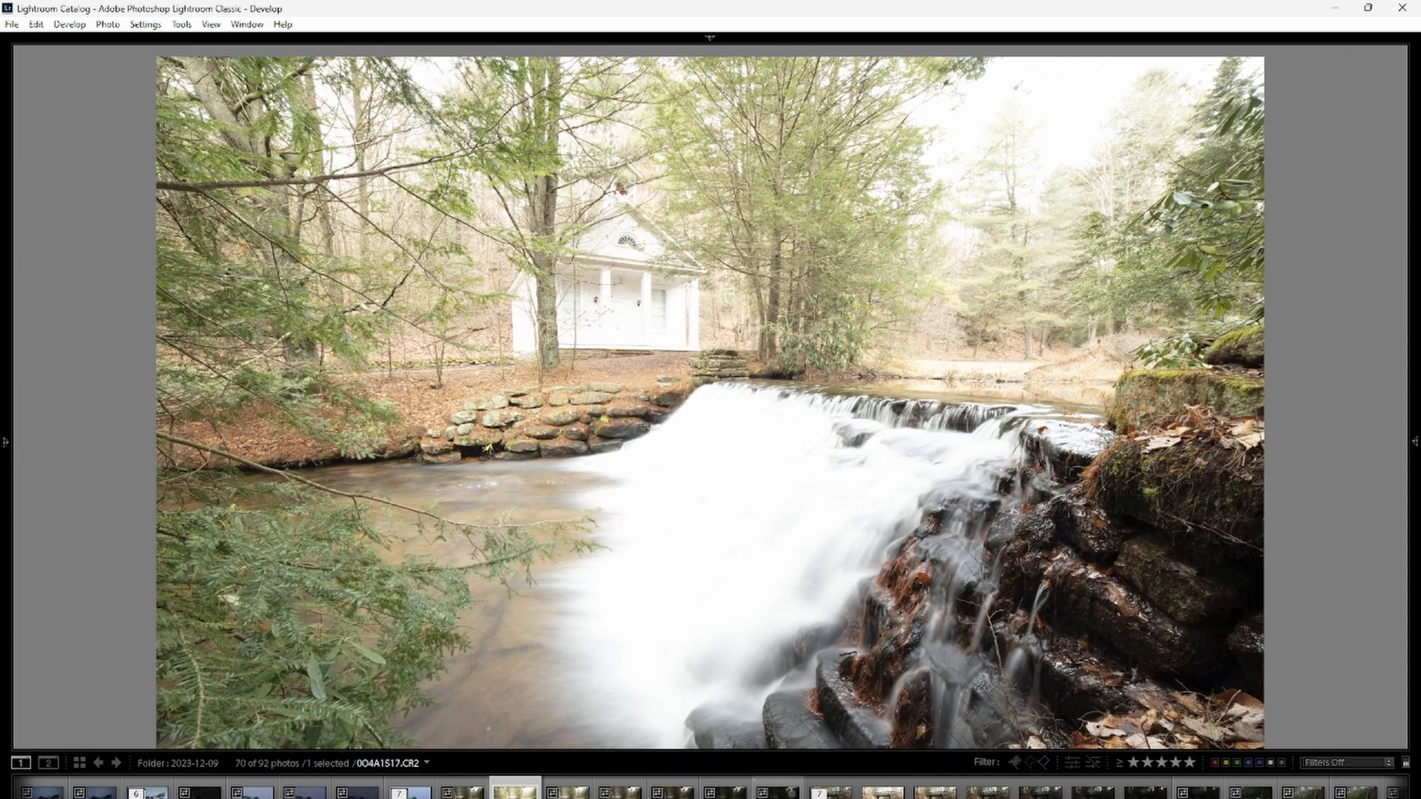
click(778, 792)
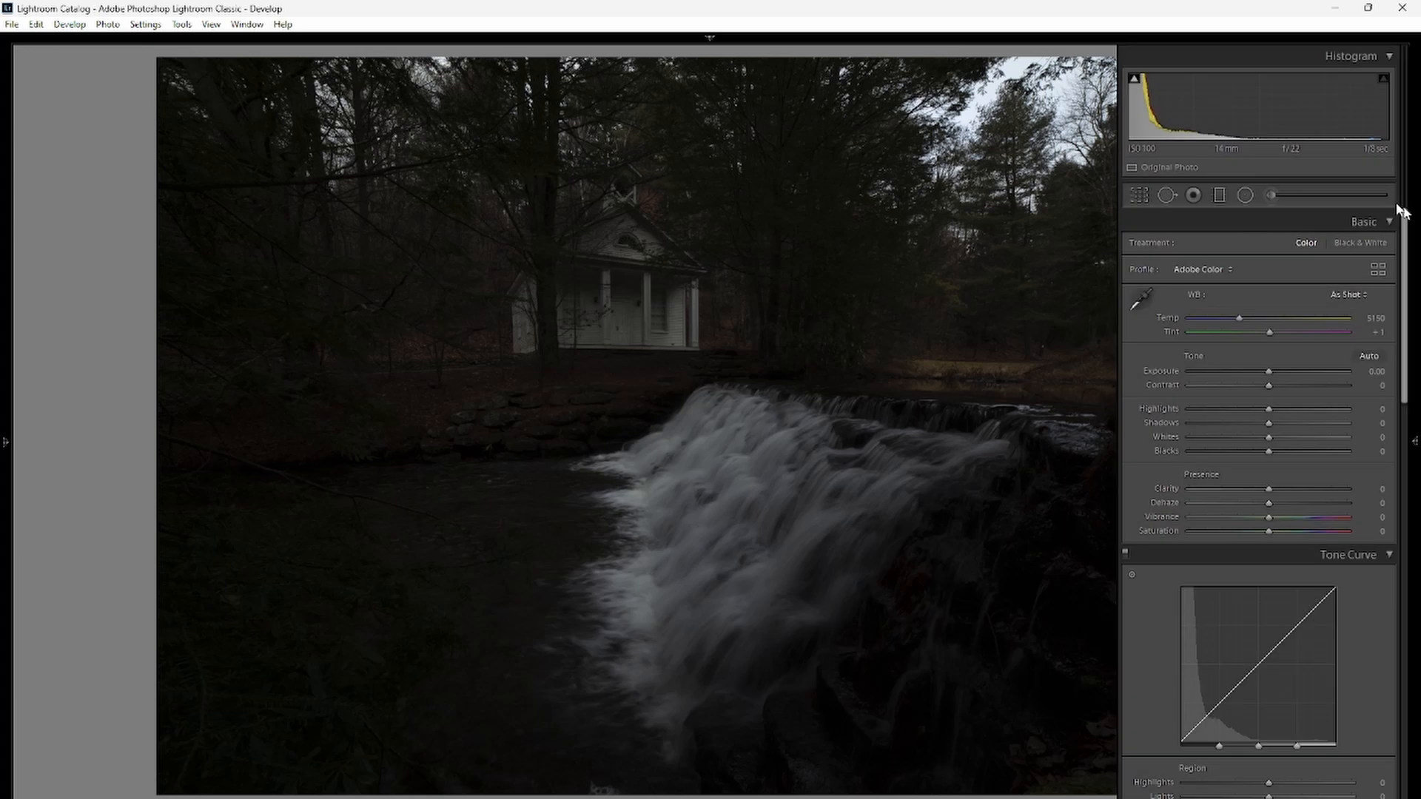
click(1134, 80)
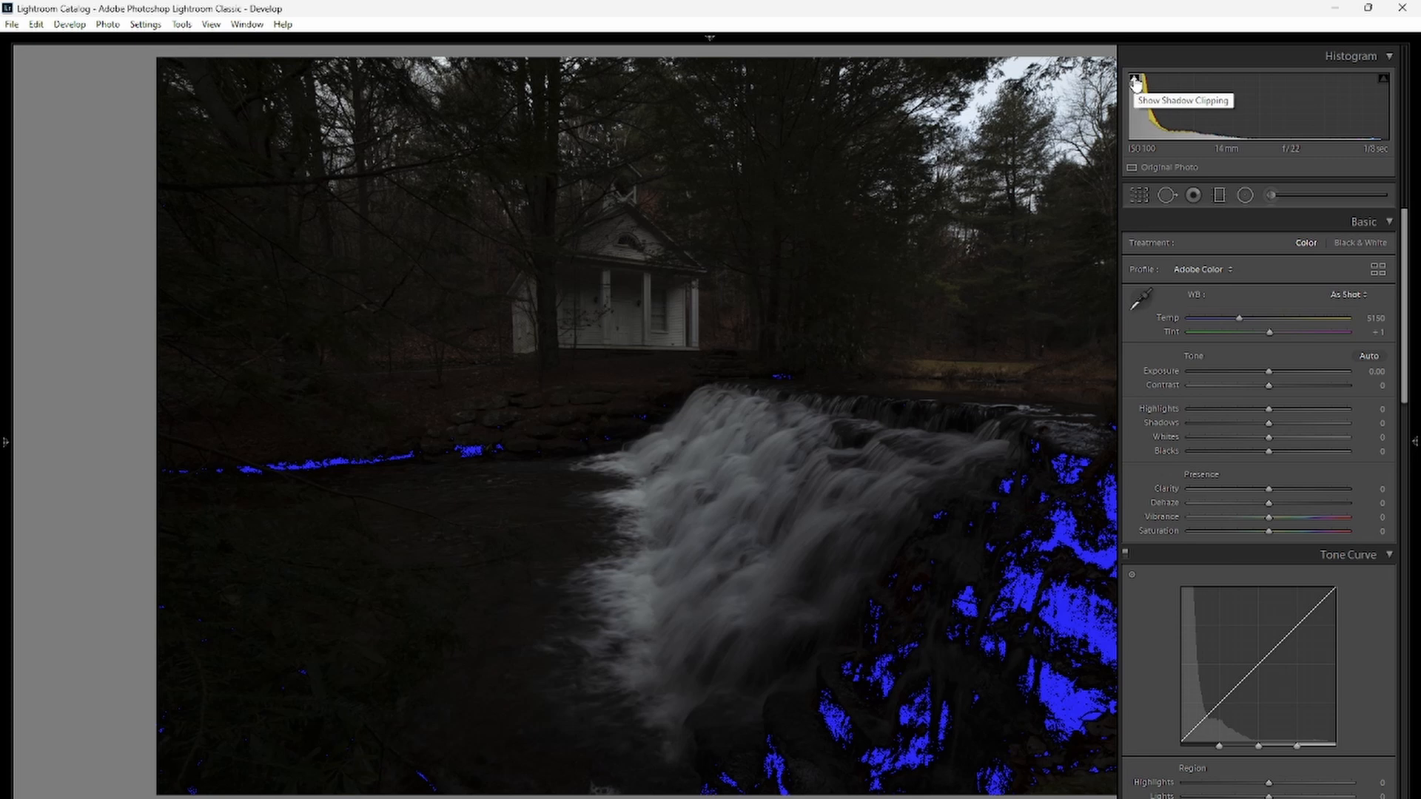
key(Tab)
Open the medium-brightness waterfall exposure and check its highlight and shadow clipping.
mouse_move(711, 798)
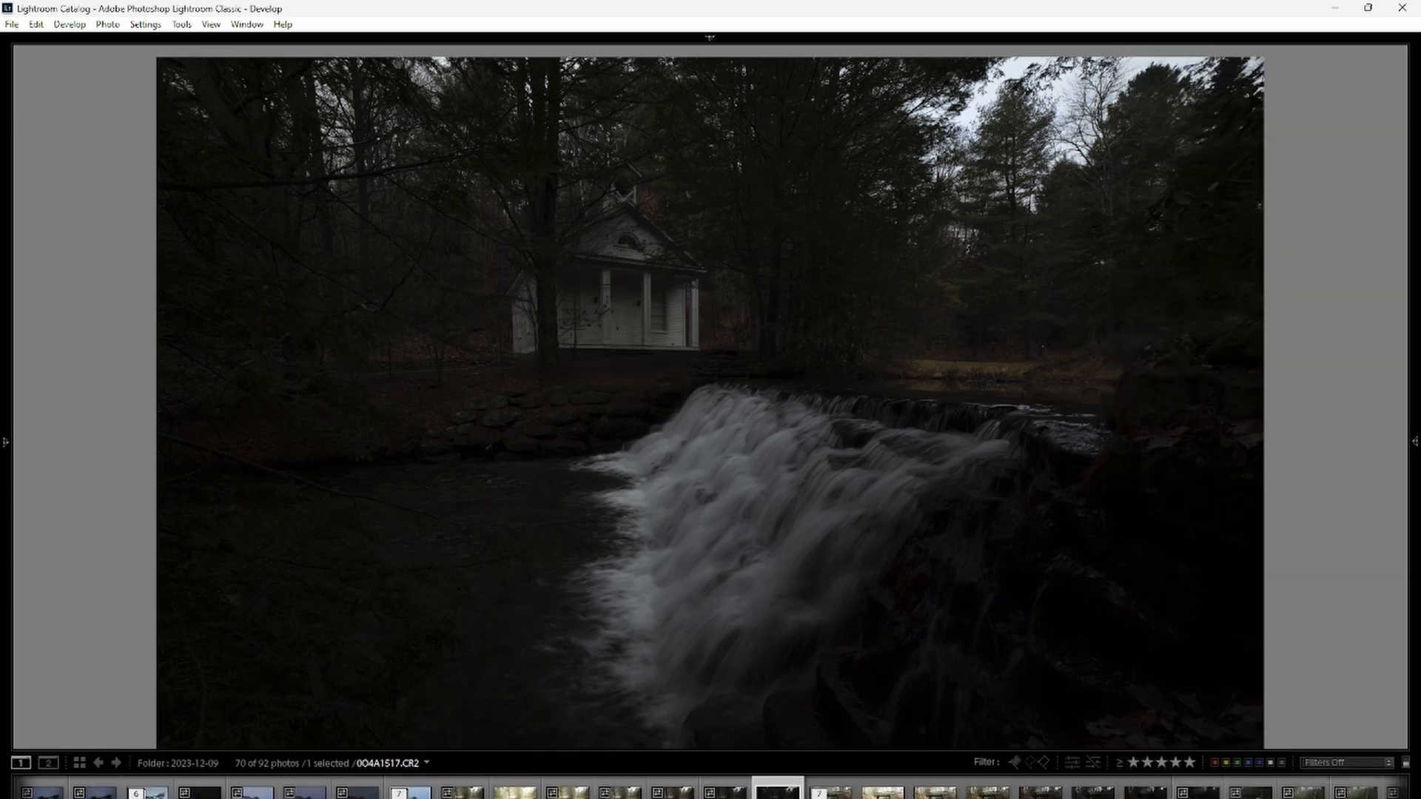
click(621, 793)
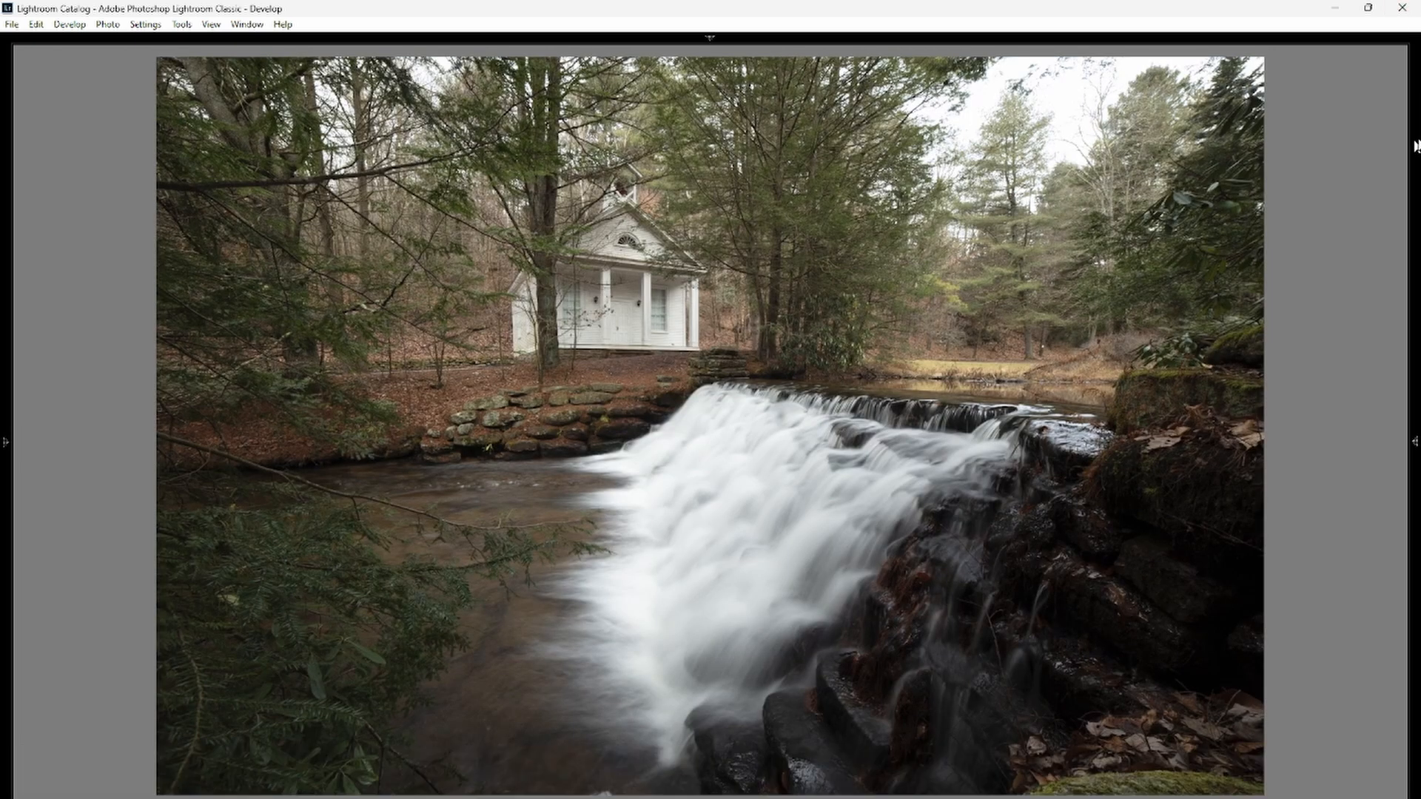
mouse_move(1415, 145)
click(1383, 79)
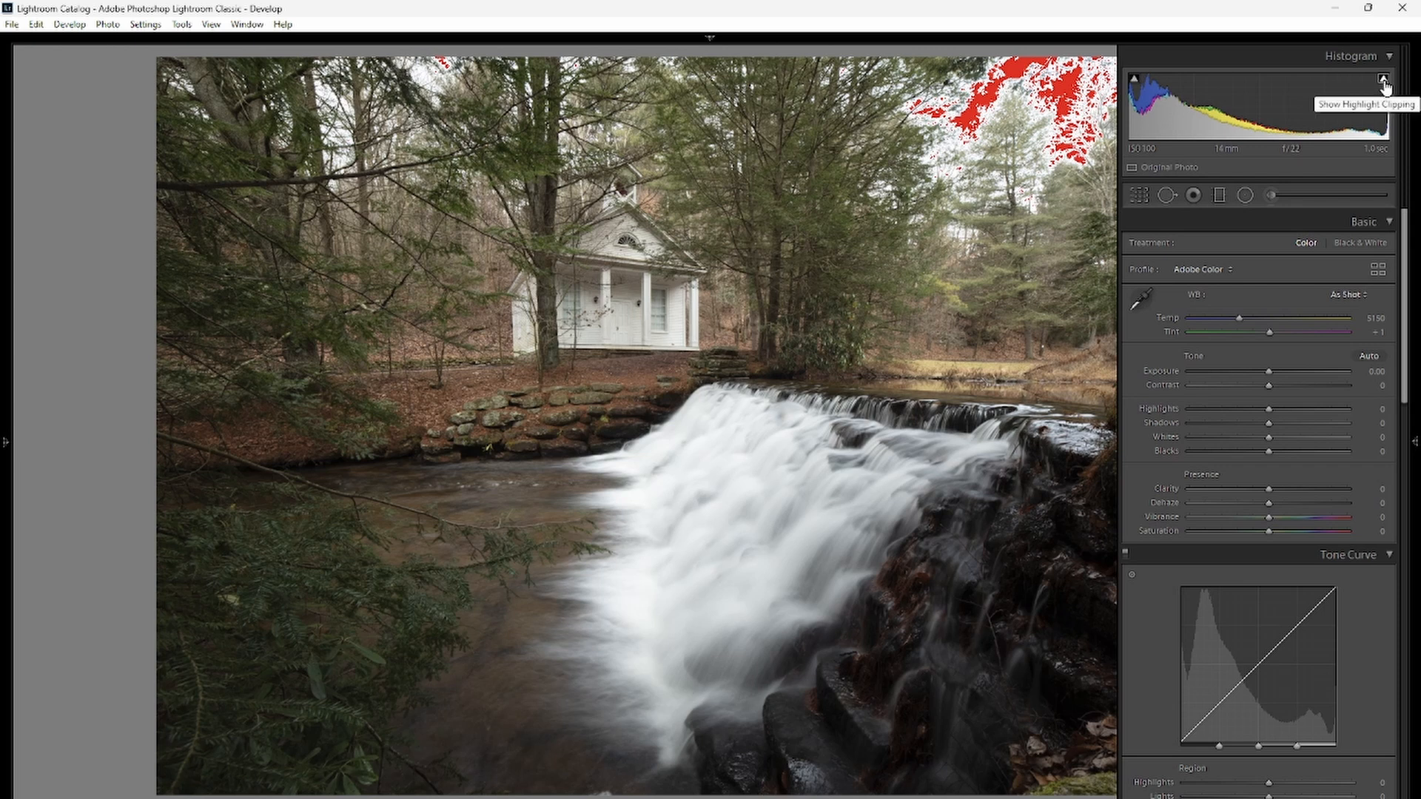
click(1383, 79)
click(1134, 79)
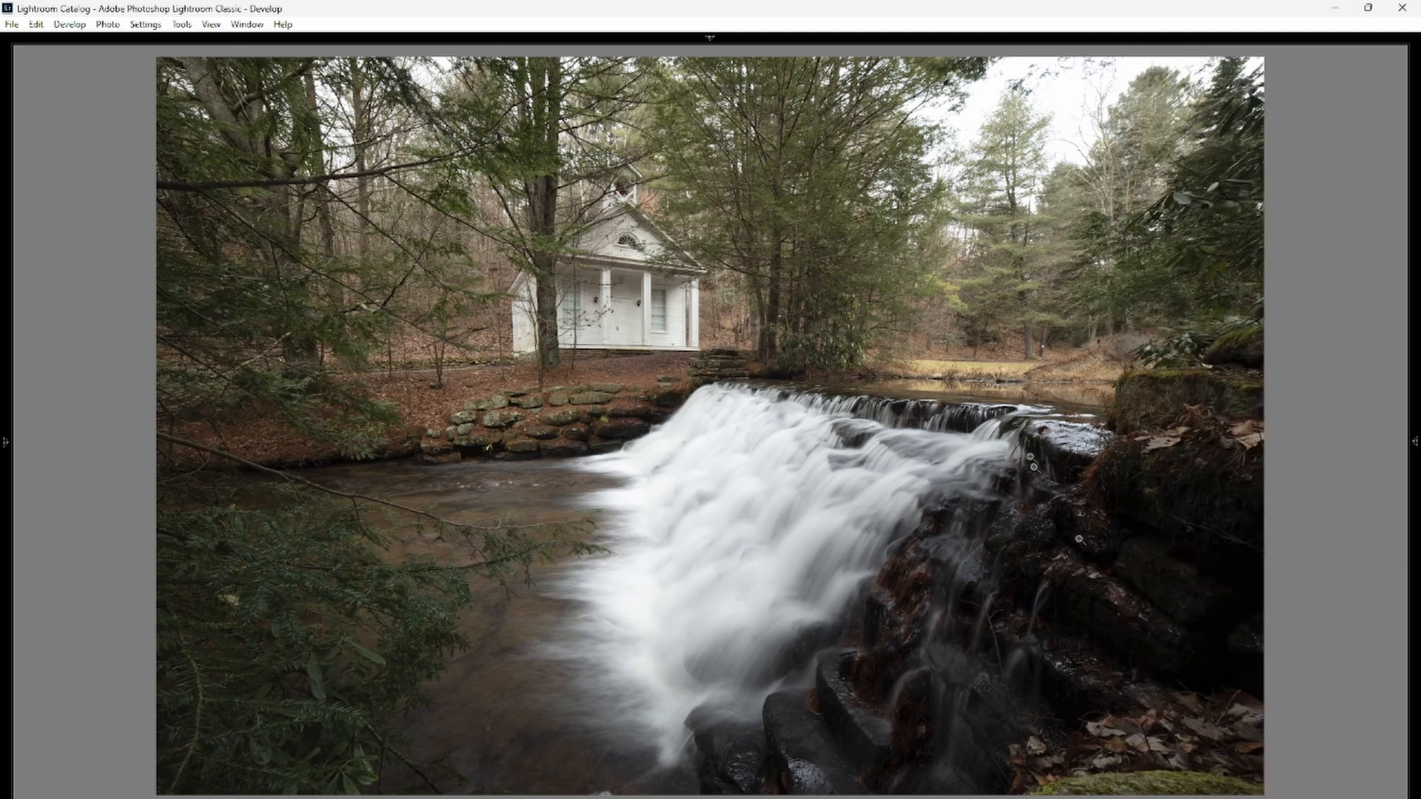
Step through the bracketed waterfall exposures from brightest to darkest and compare their shutter speeds and histograms.
mouse_move(1414, 131)
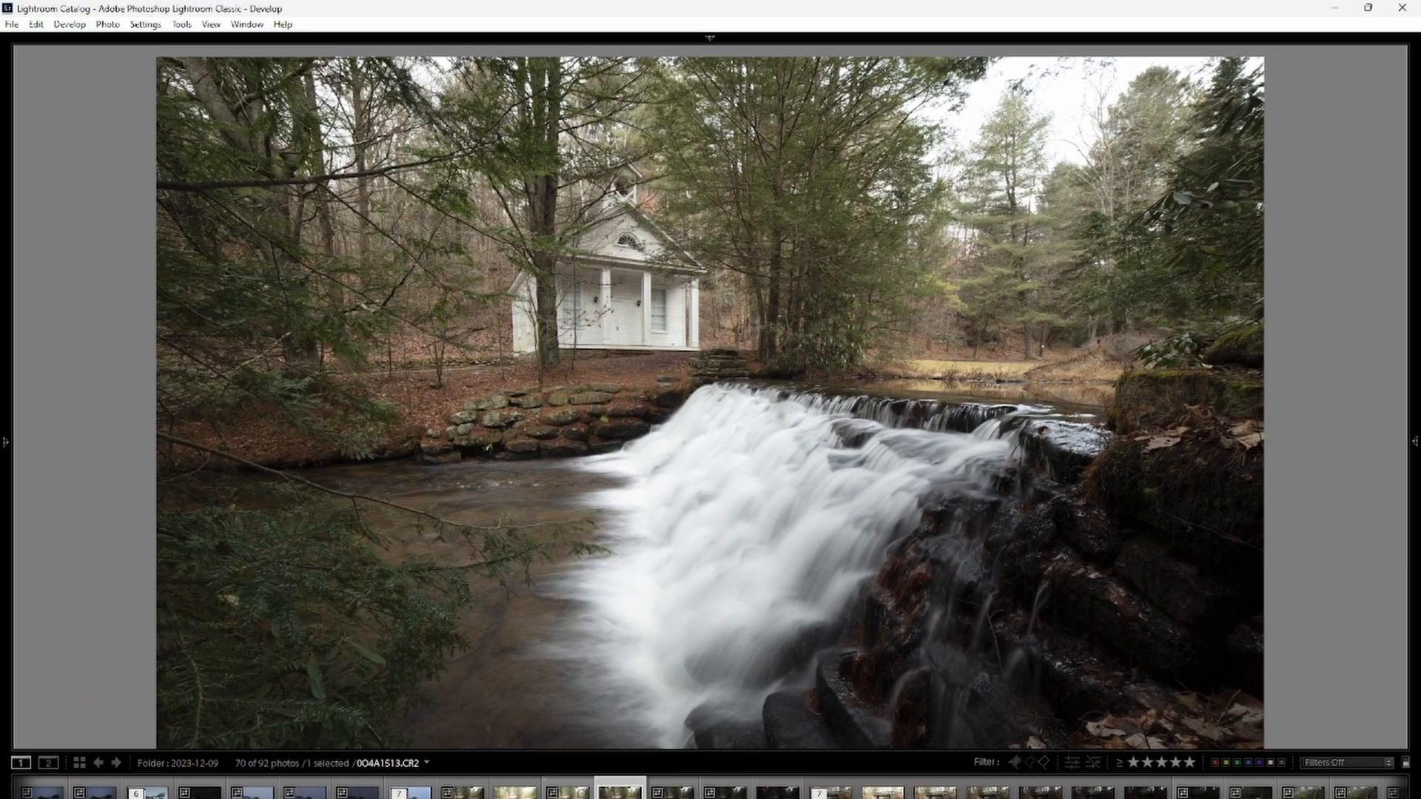
key(Left)
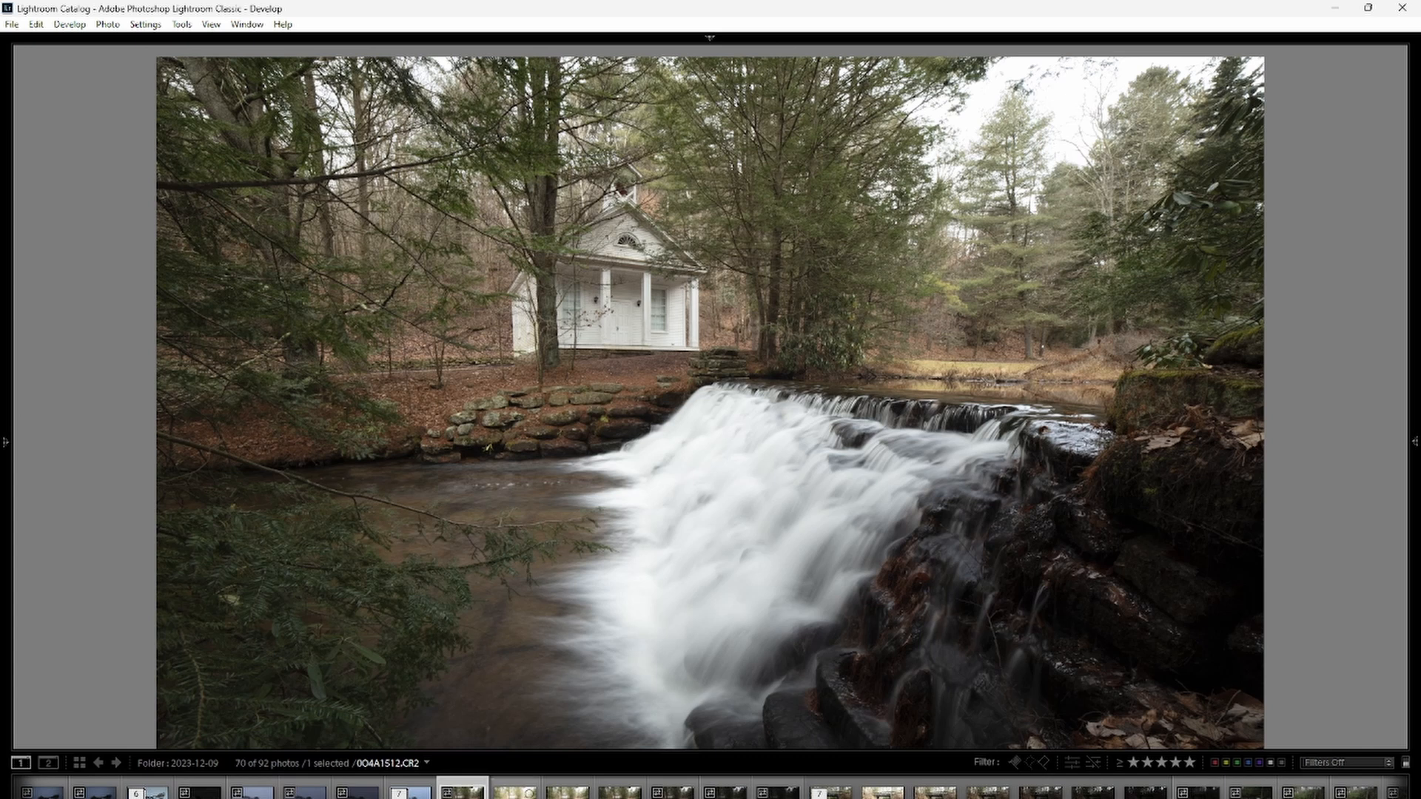
mouse_move(1414, 148)
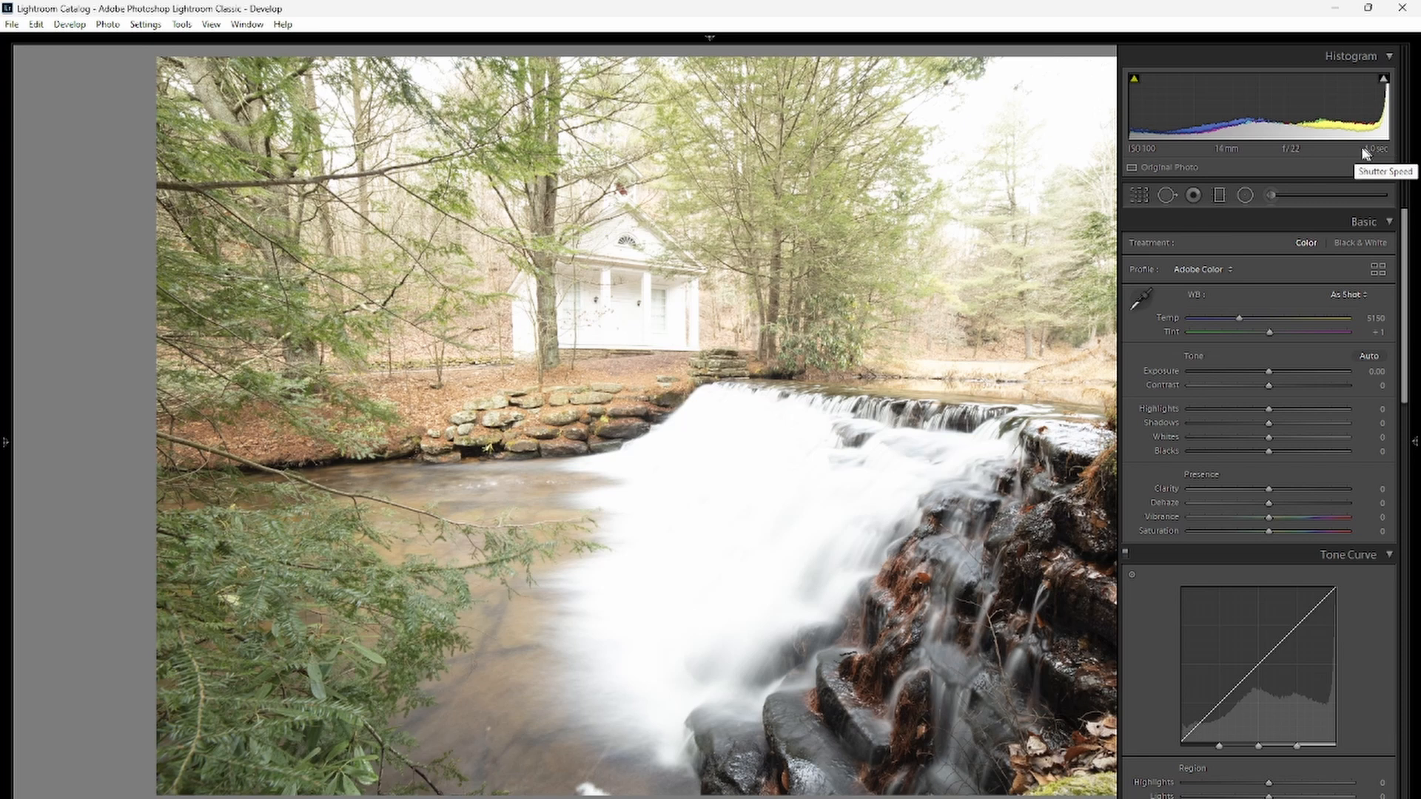
key(Right)
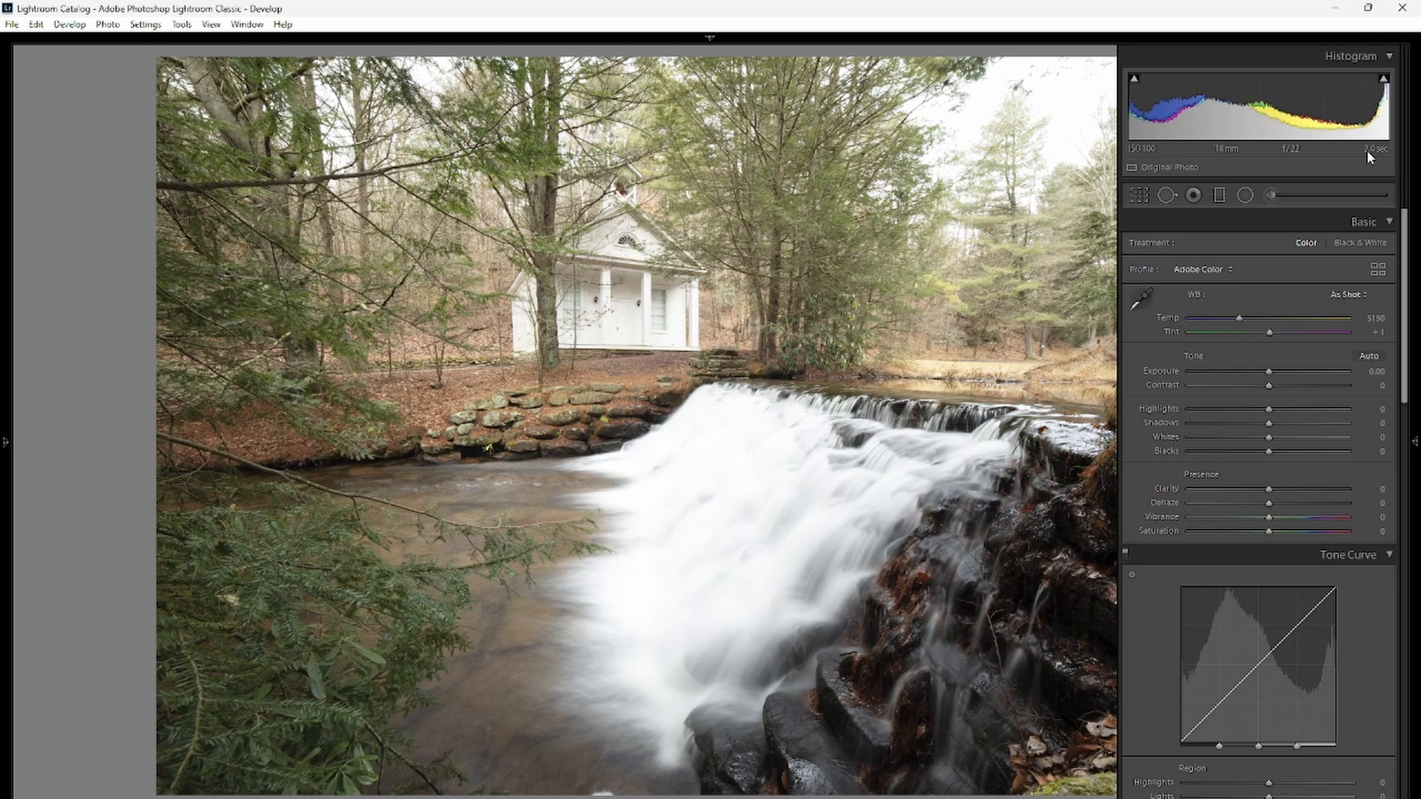
key(Right)
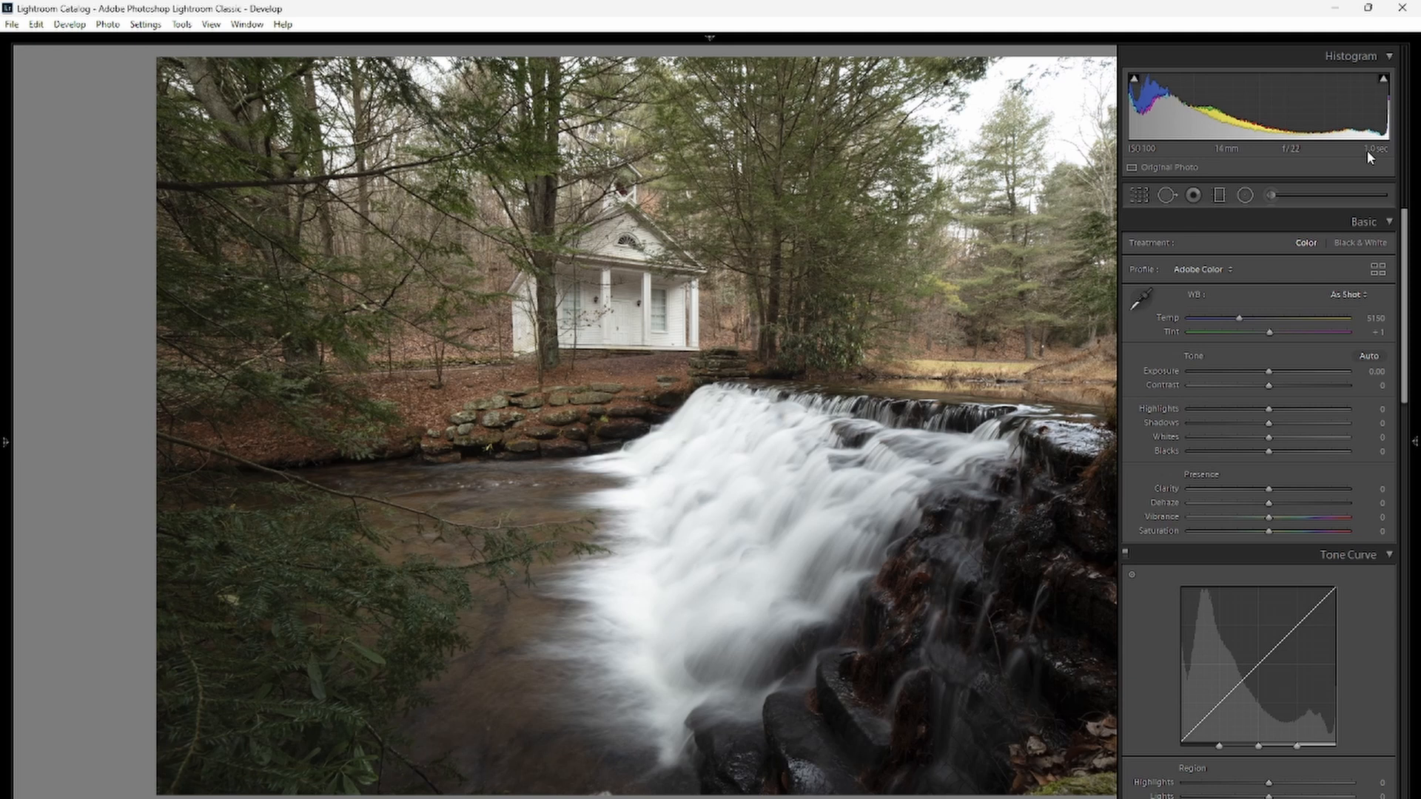
key(Right)
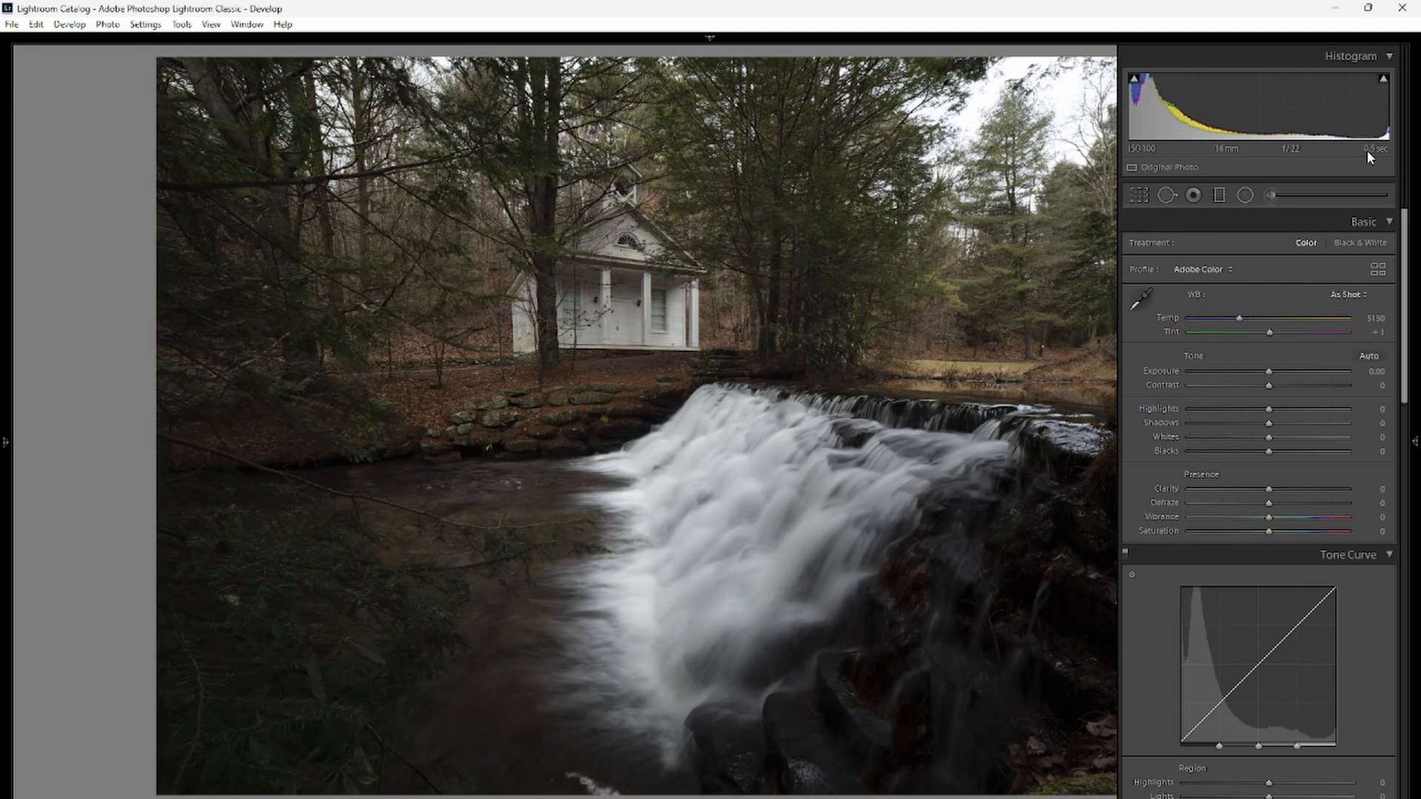
key(Right)
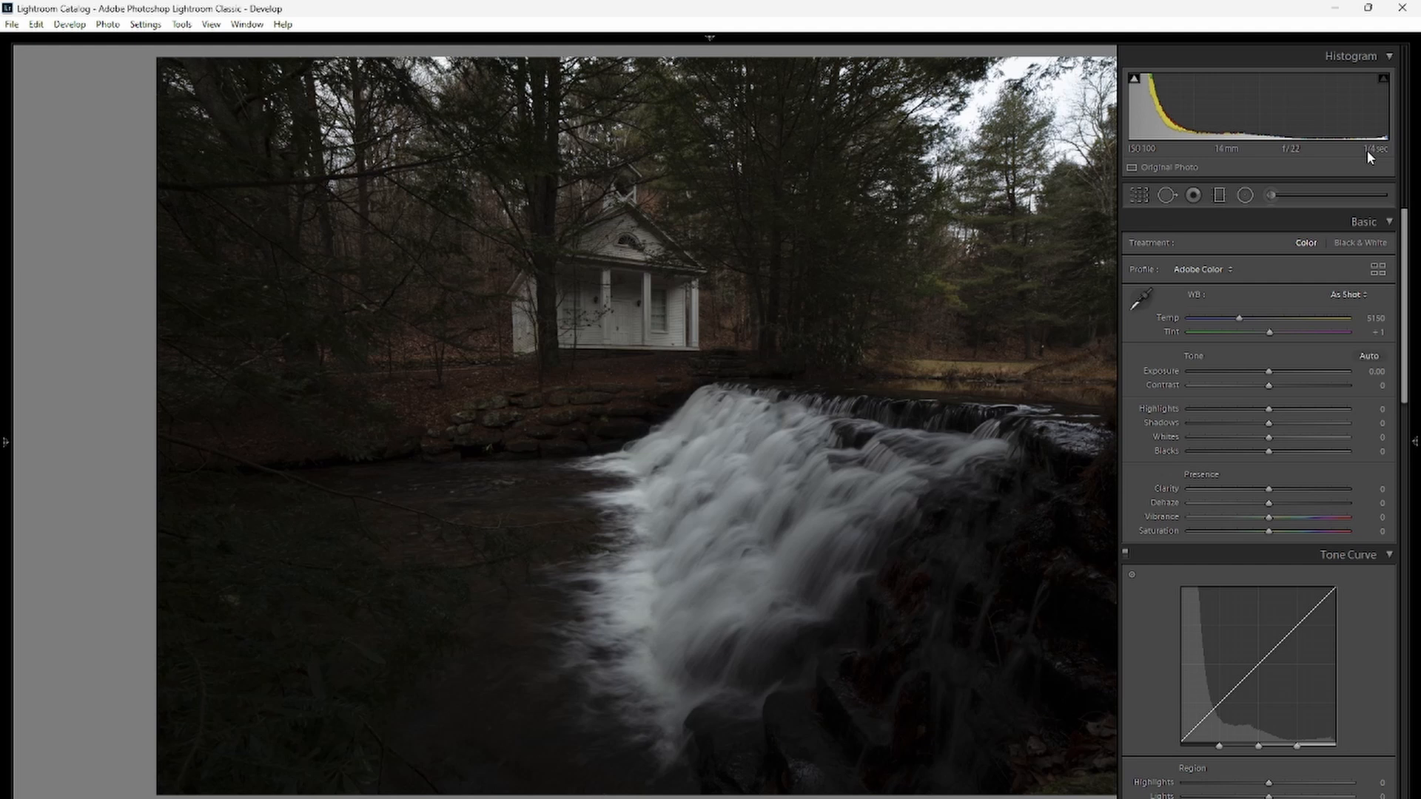
key(Right)
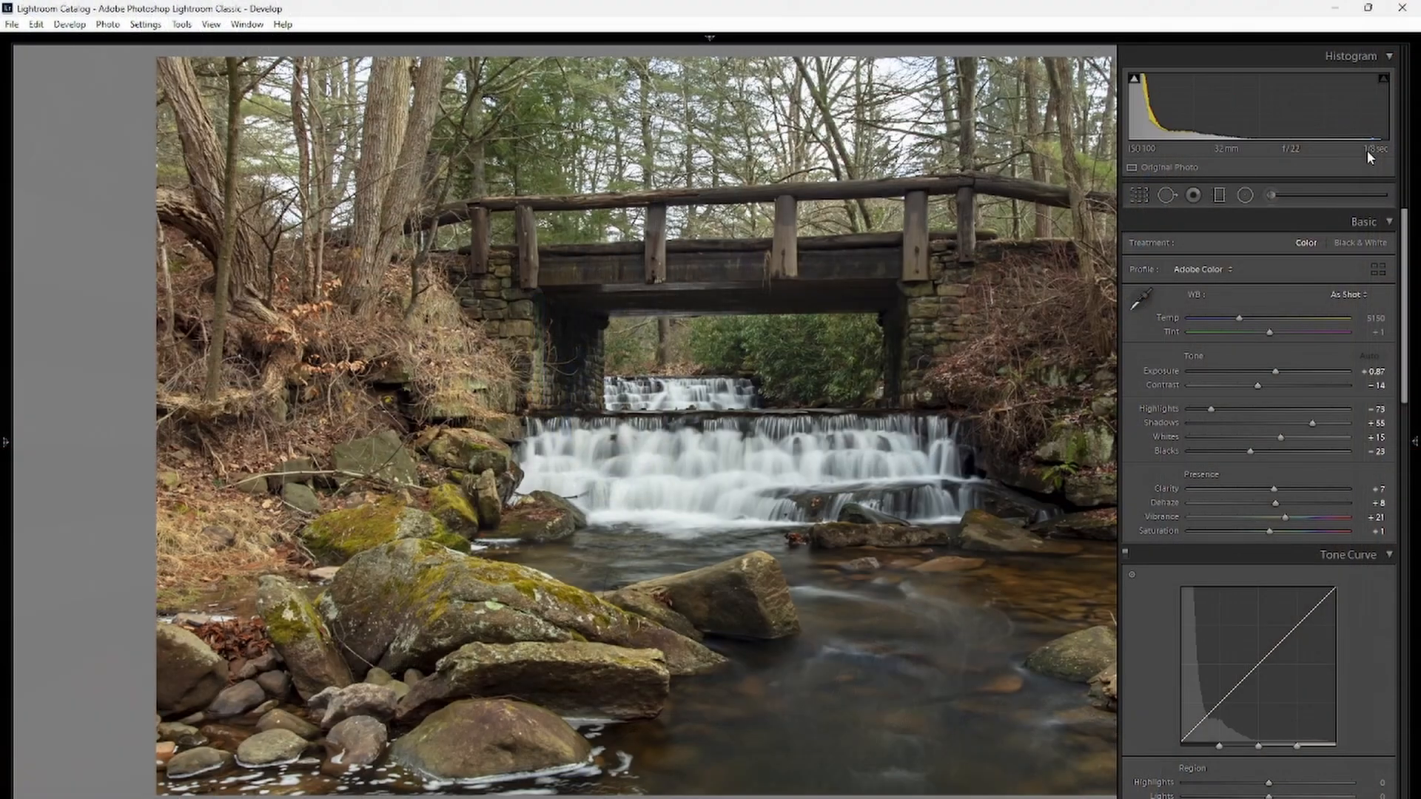
key(Right)
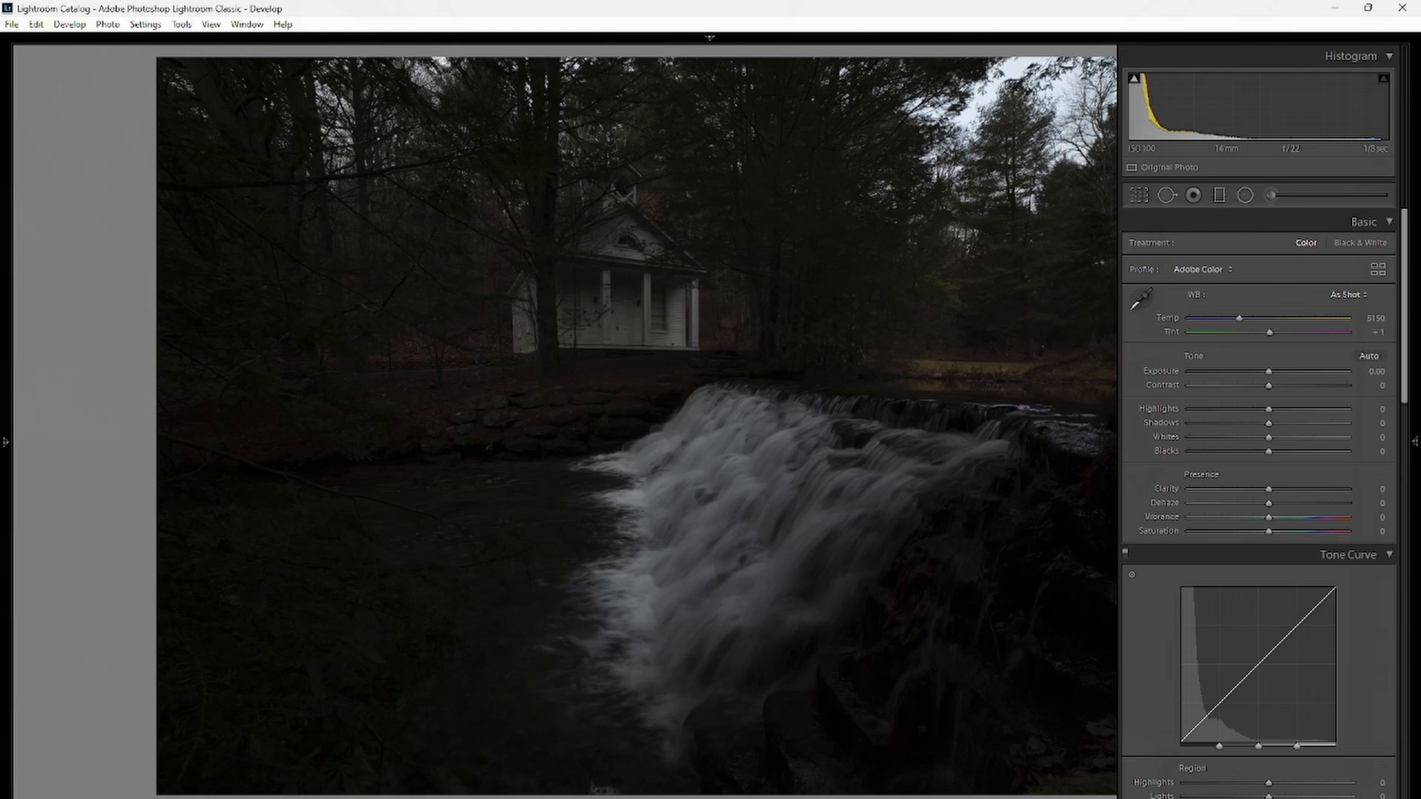
Select the six bracketed waterfall exposures and enable lens profile corrections for them.
mouse_move(711, 797)
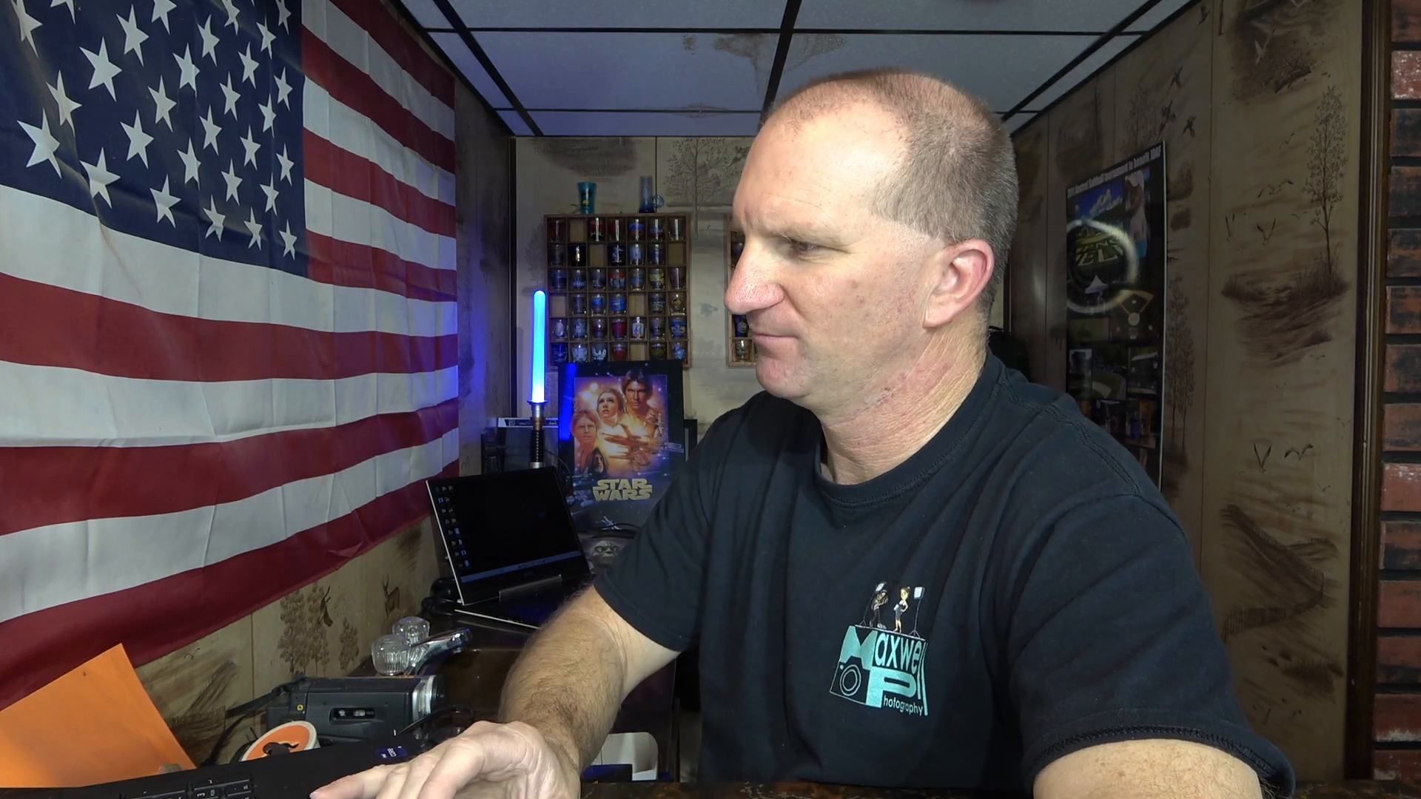
drag(1409, 269, 1406, 668)
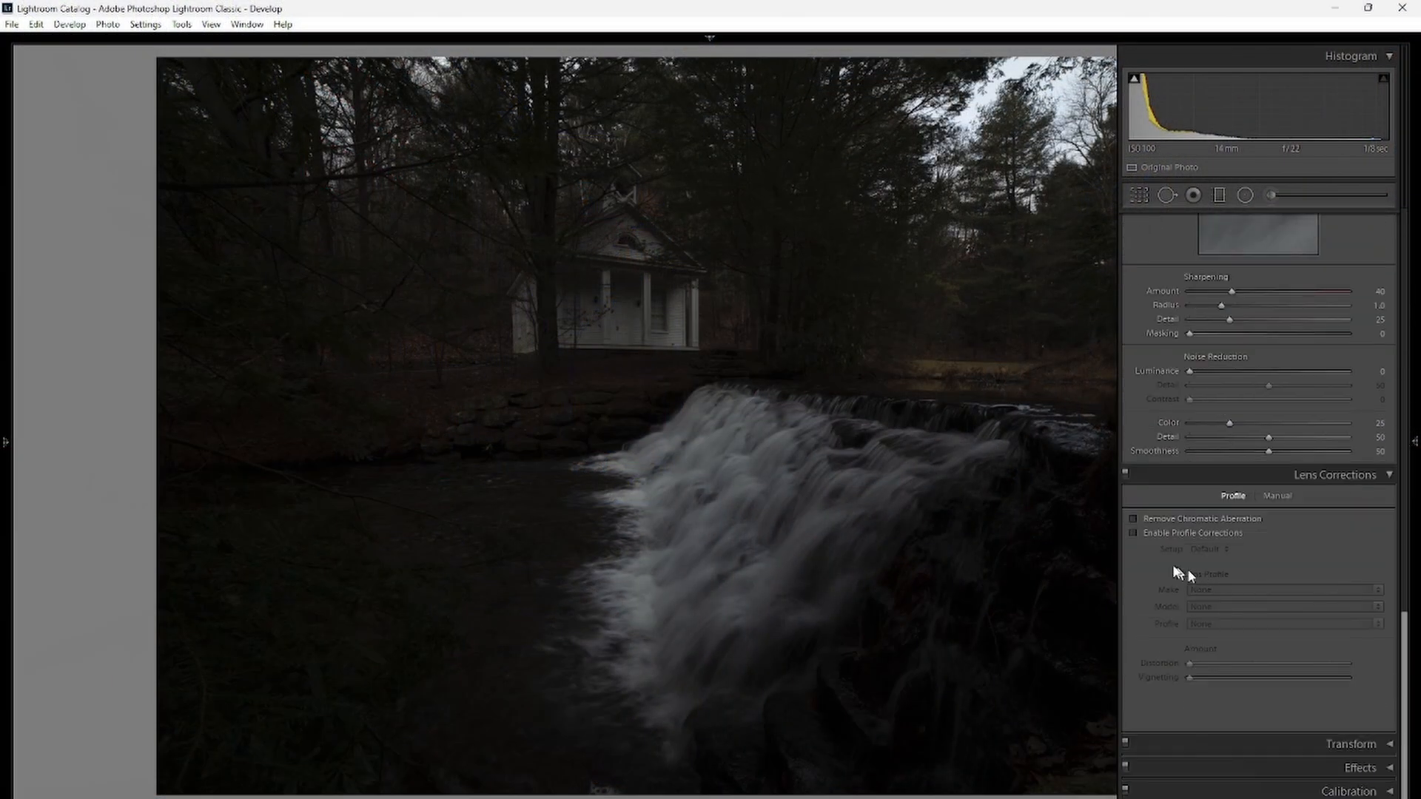
click(1132, 532)
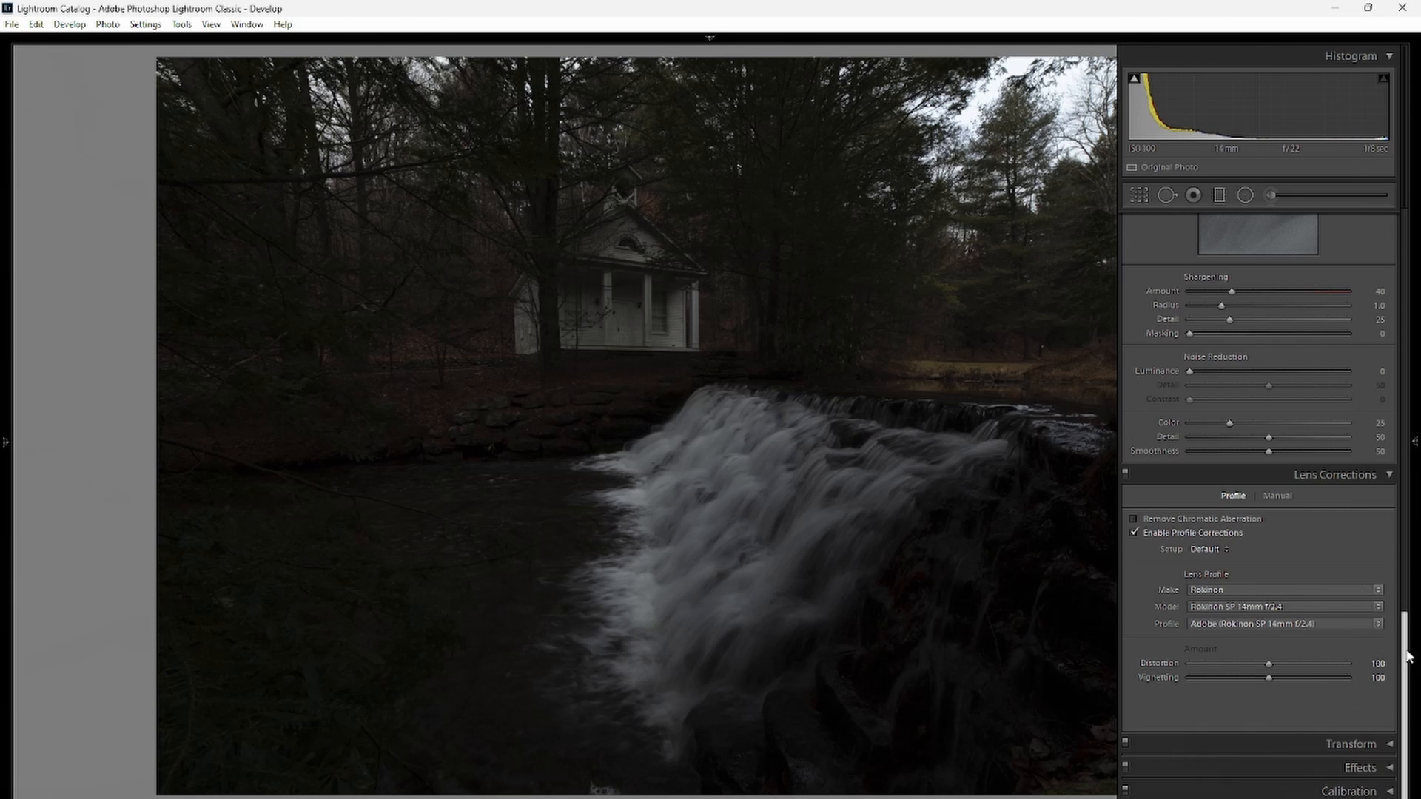
drag(1407, 657, 1407, 222)
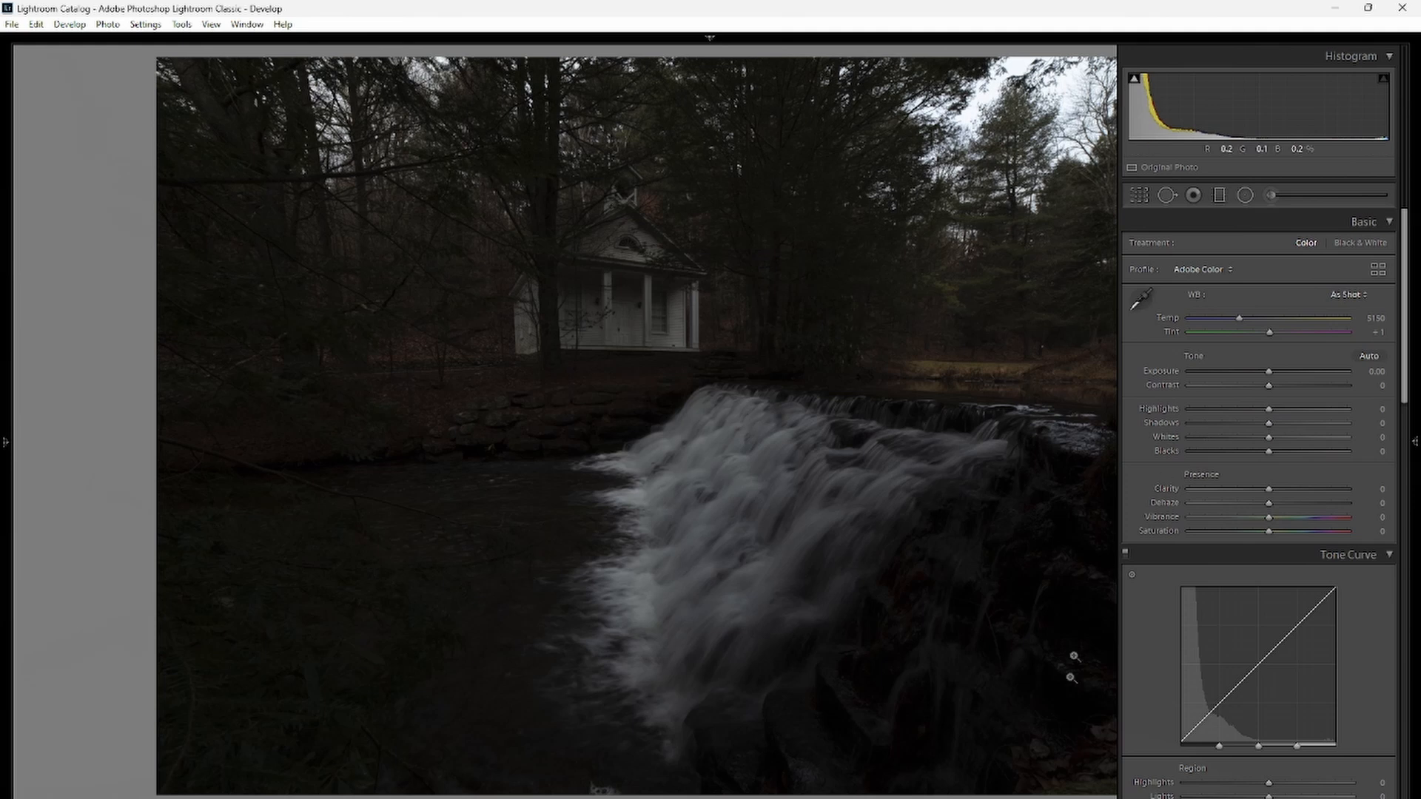
Merge the six selected exposures into an HDR photo with Auto Align, Auto Settings, Medium deghosting and Create Stack.
mouse_move(596, 792)
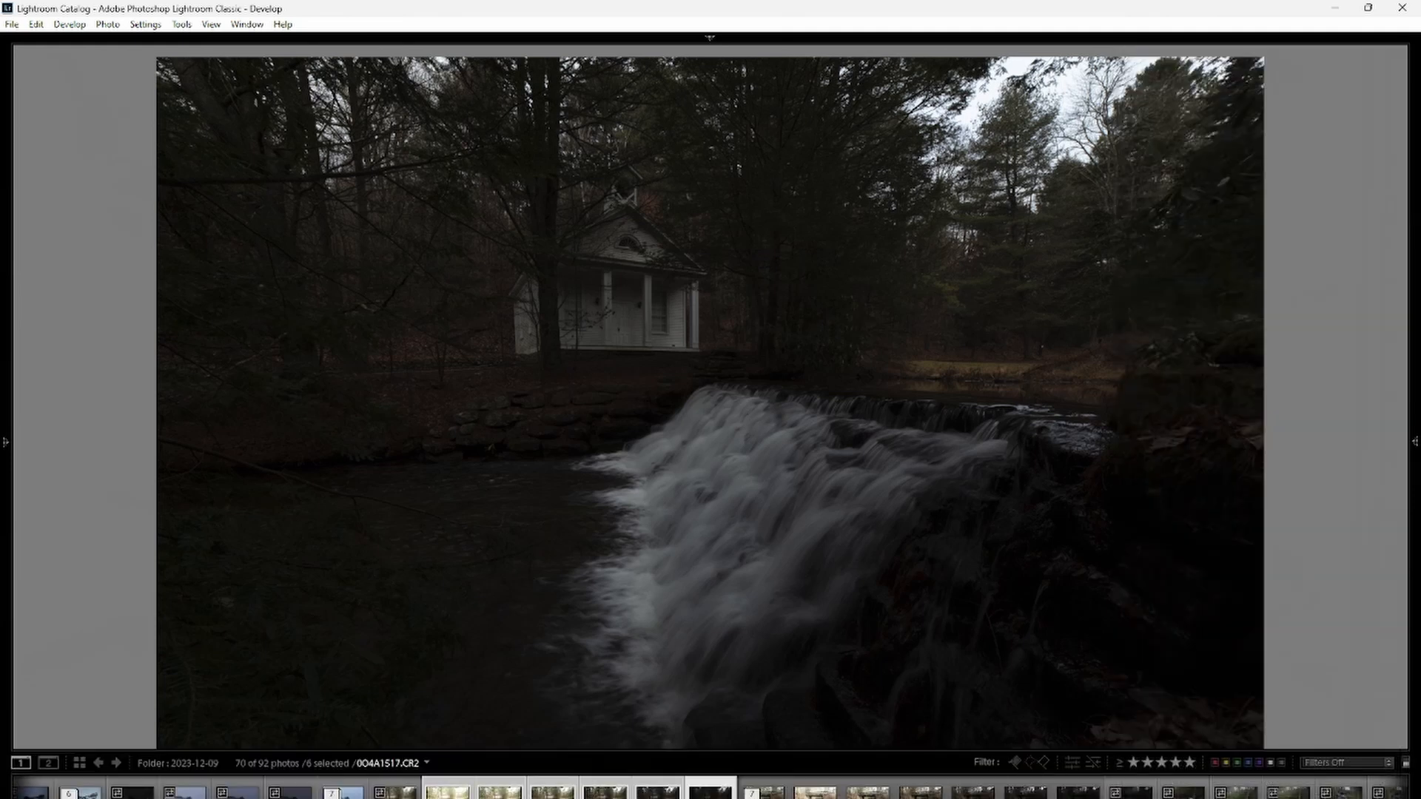
right_click(440, 792)
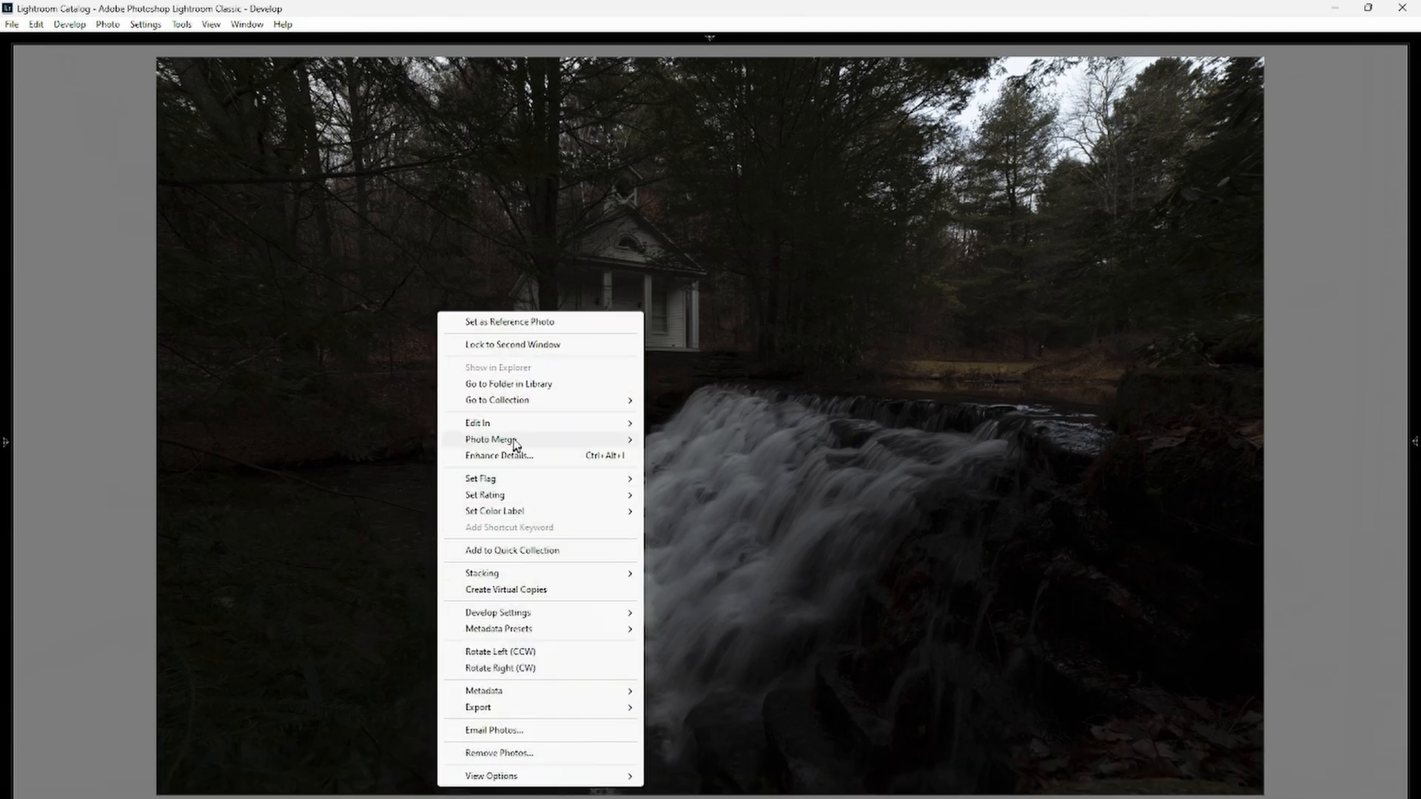
mouse_move(632, 442)
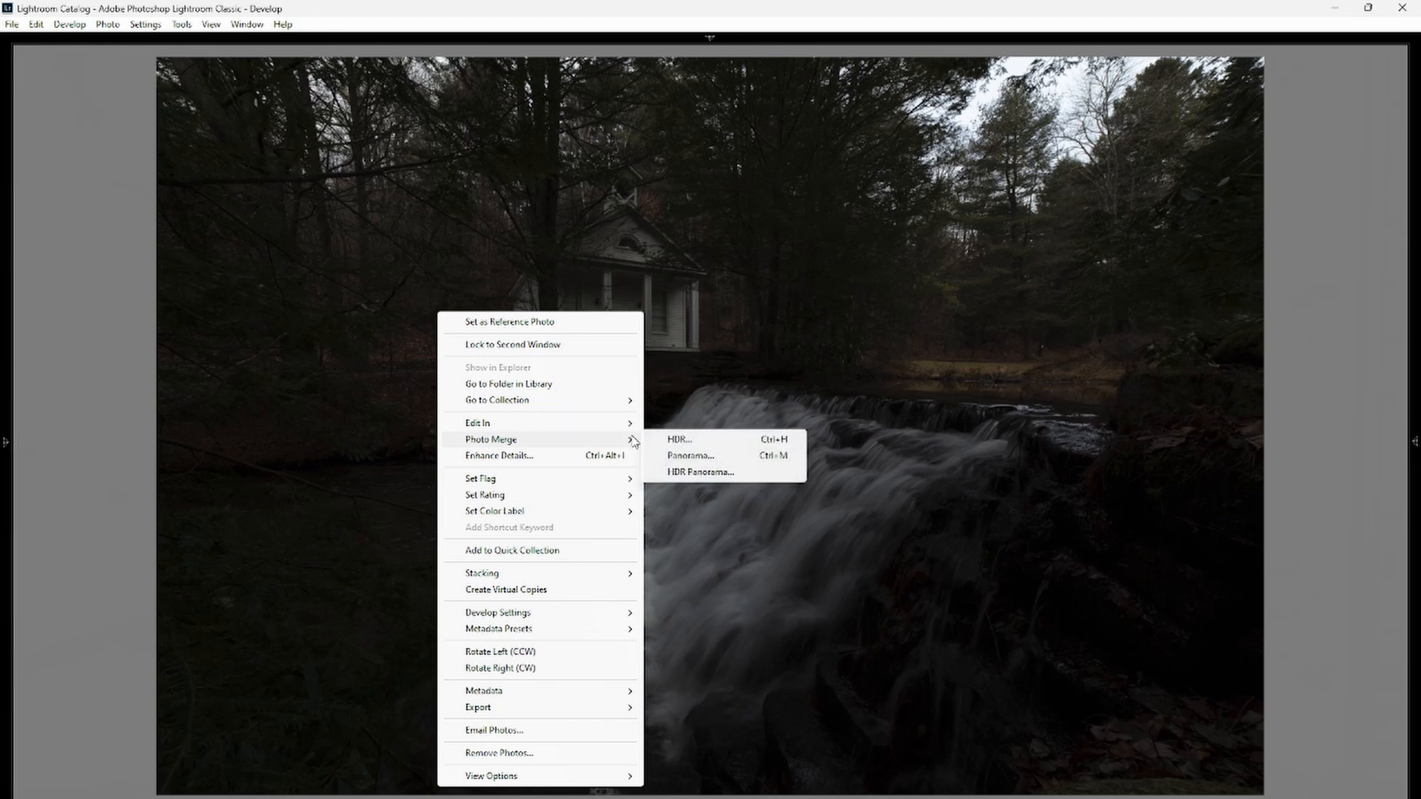
click(700, 441)
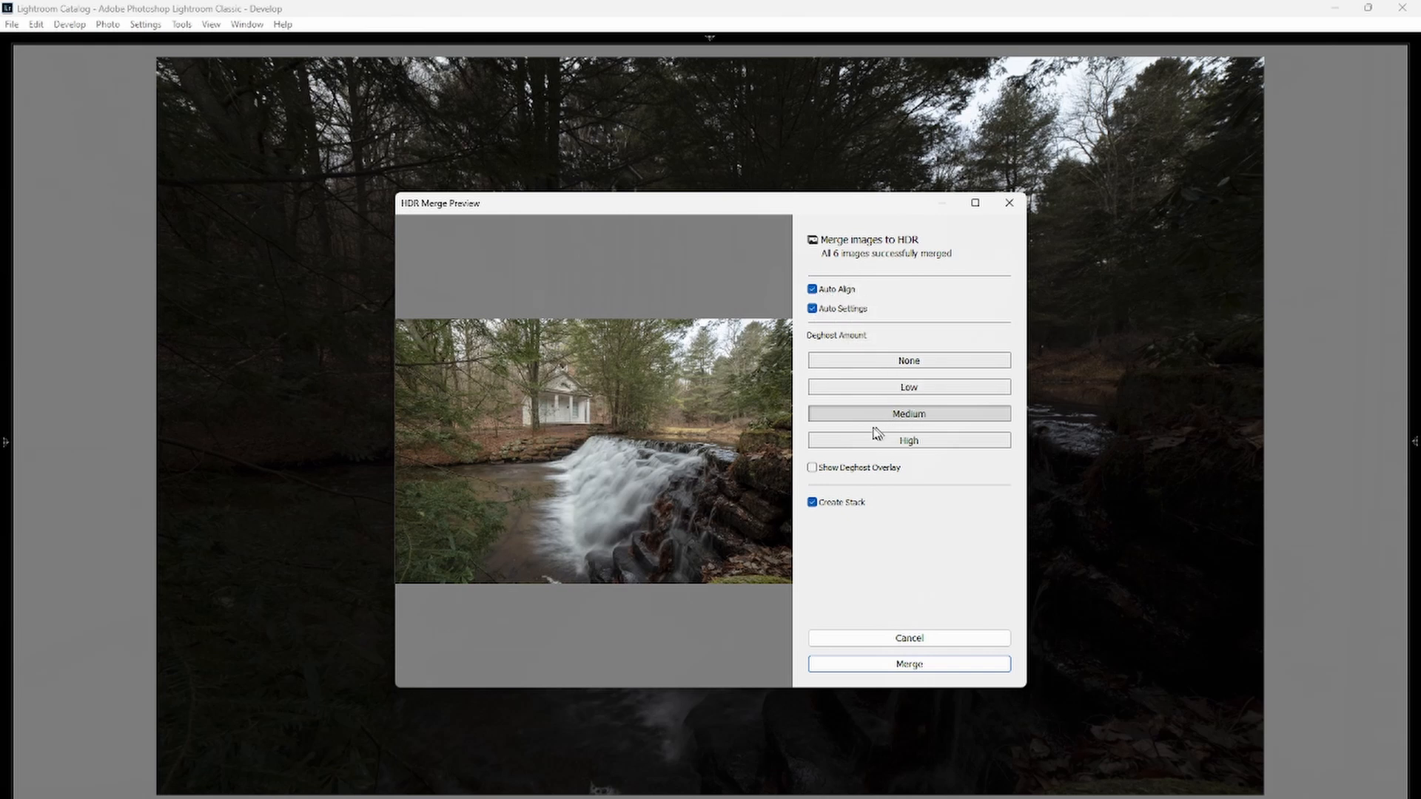
click(910, 664)
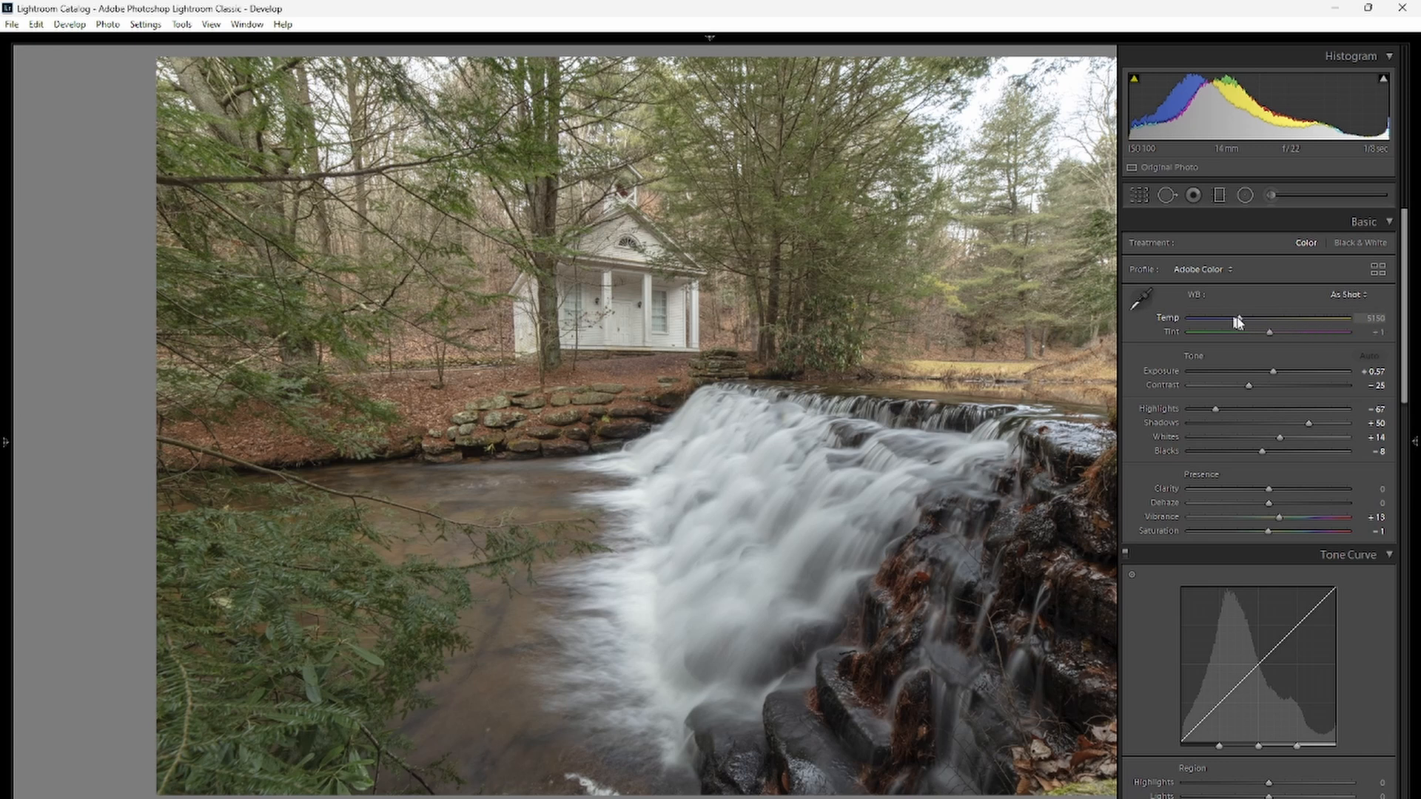
Try exposure values of −1.59 and +1.96 on the merged HDR photo to test its shadow and highlight range.
mouse_move(1244, 323)
mouse_down()
mouse_move(1346, 318)
mouse_move(1144, 313)
mouse_move(1259, 320)
mouse_move(1242, 326)
mouse_up()
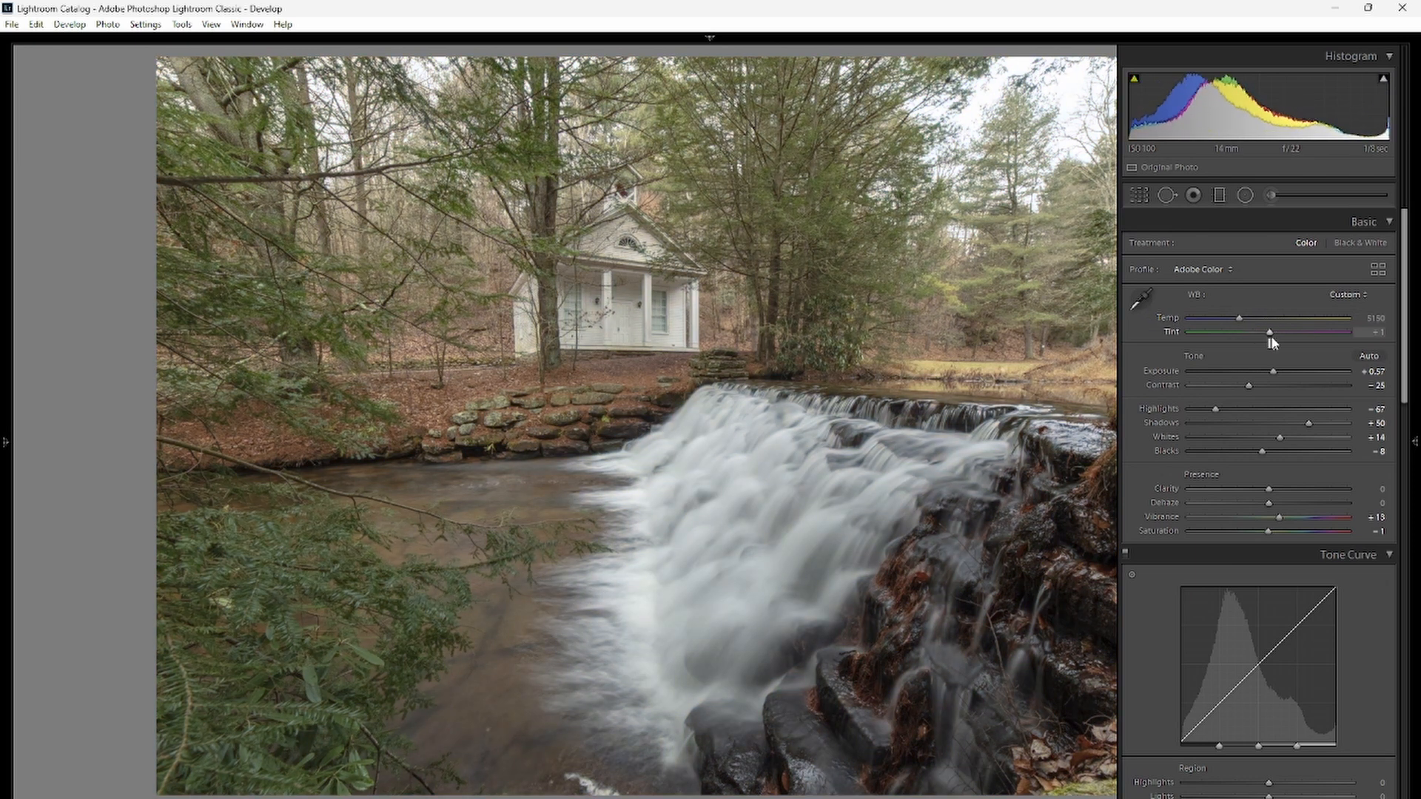
mouse_move(1274, 372)
mouse_down()
mouse_move(1187, 373)
mouse_move(1402, 373)
mouse_move(1255, 372)
mouse_up()
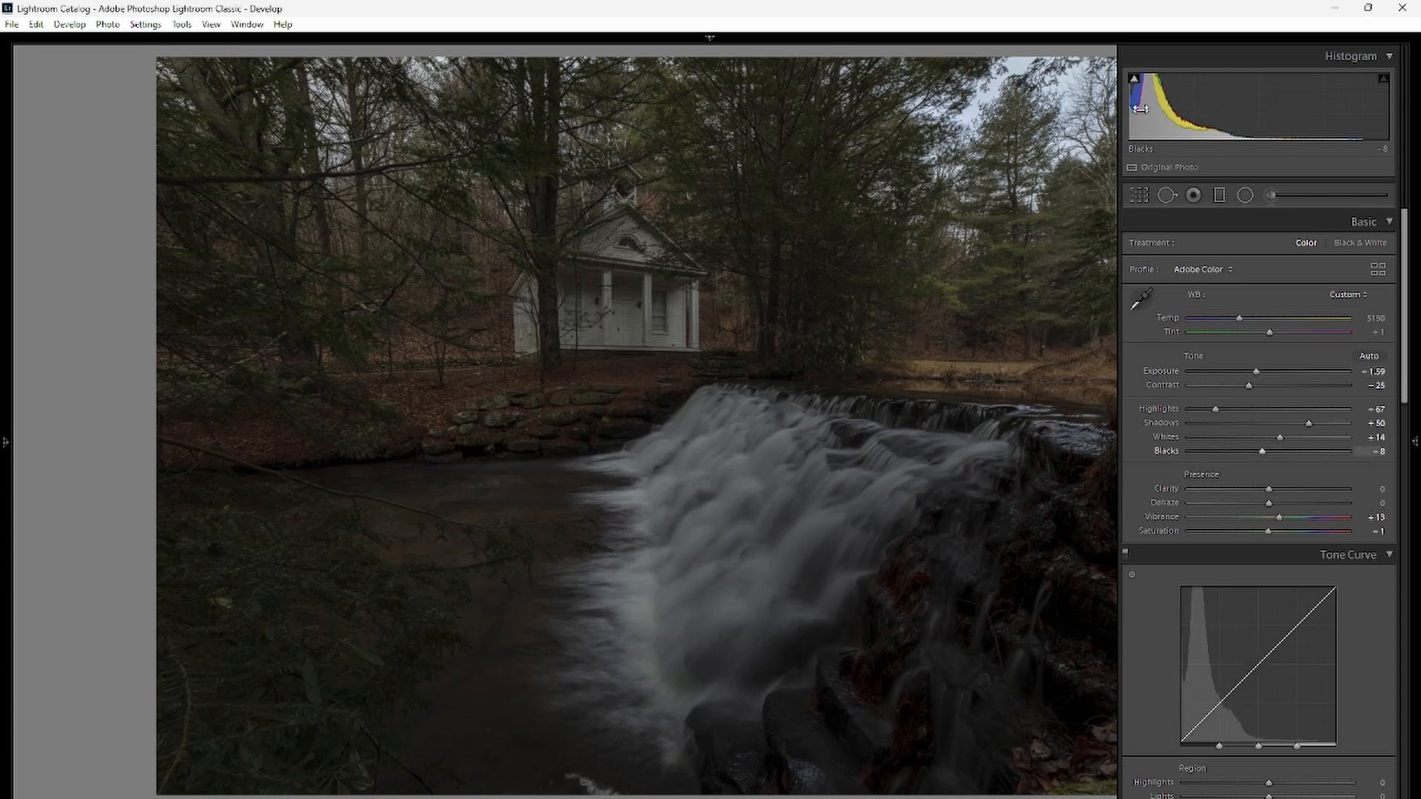
mouse_move(1136, 82)
key(Tab)
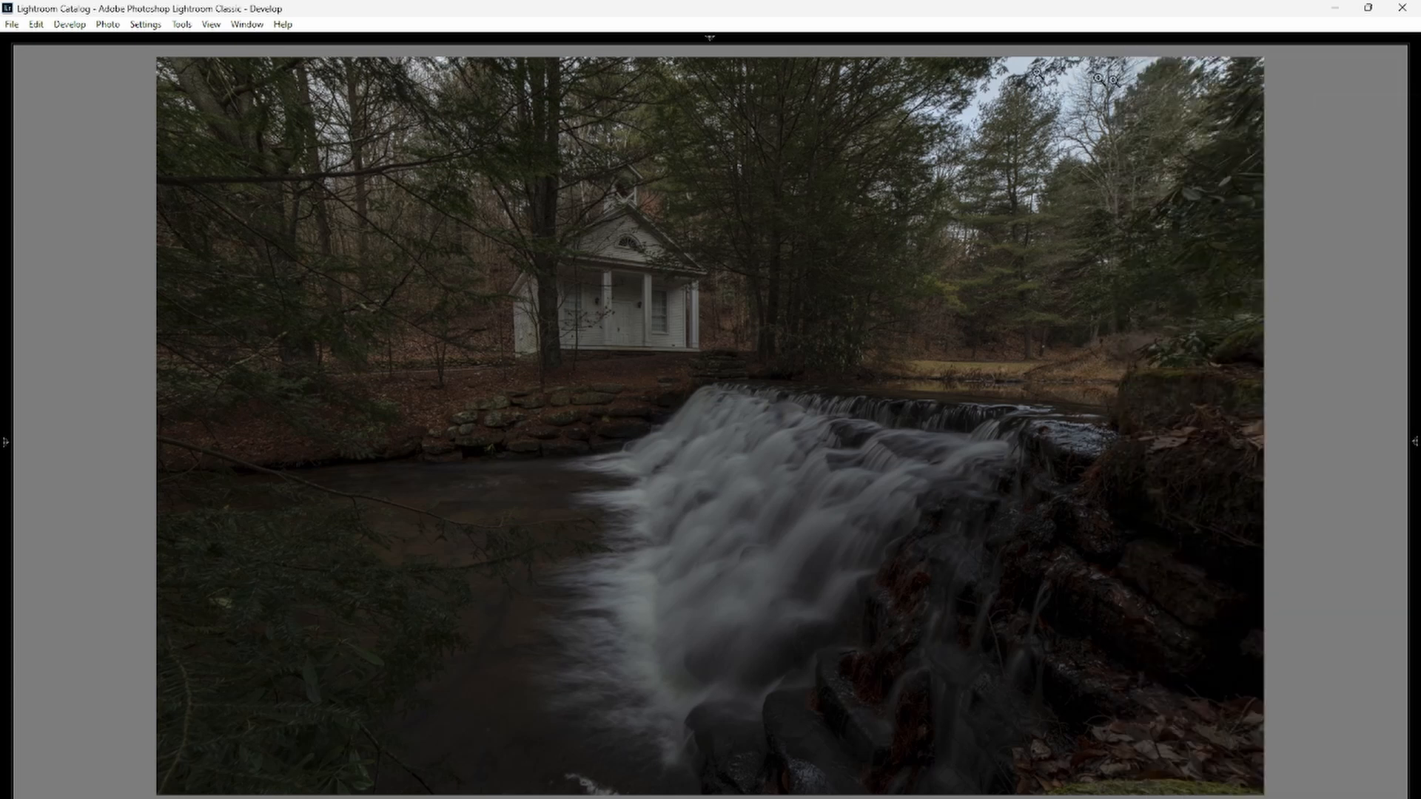
mouse_move(1415, 442)
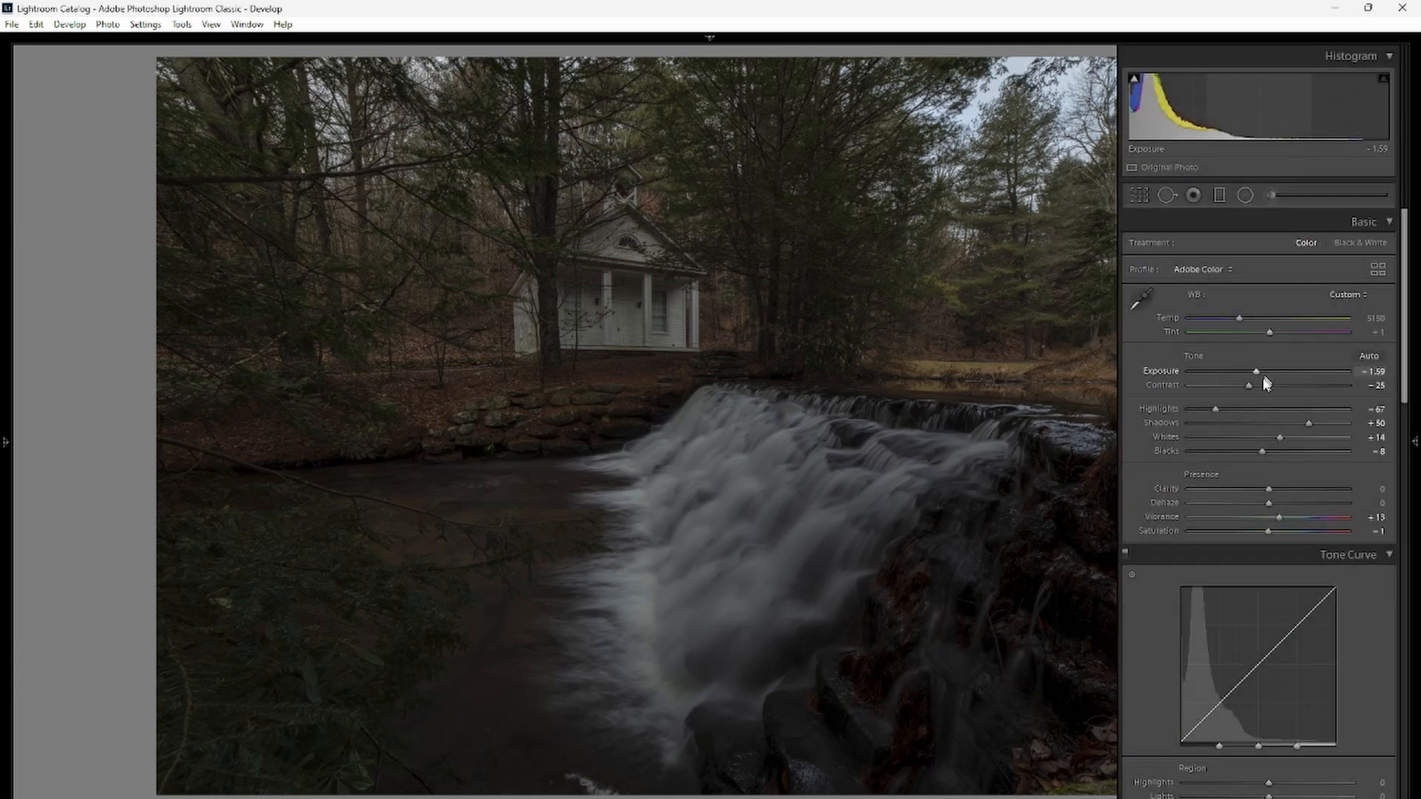
drag(1256, 376, 1281, 378)
mouse_move(1387, 87)
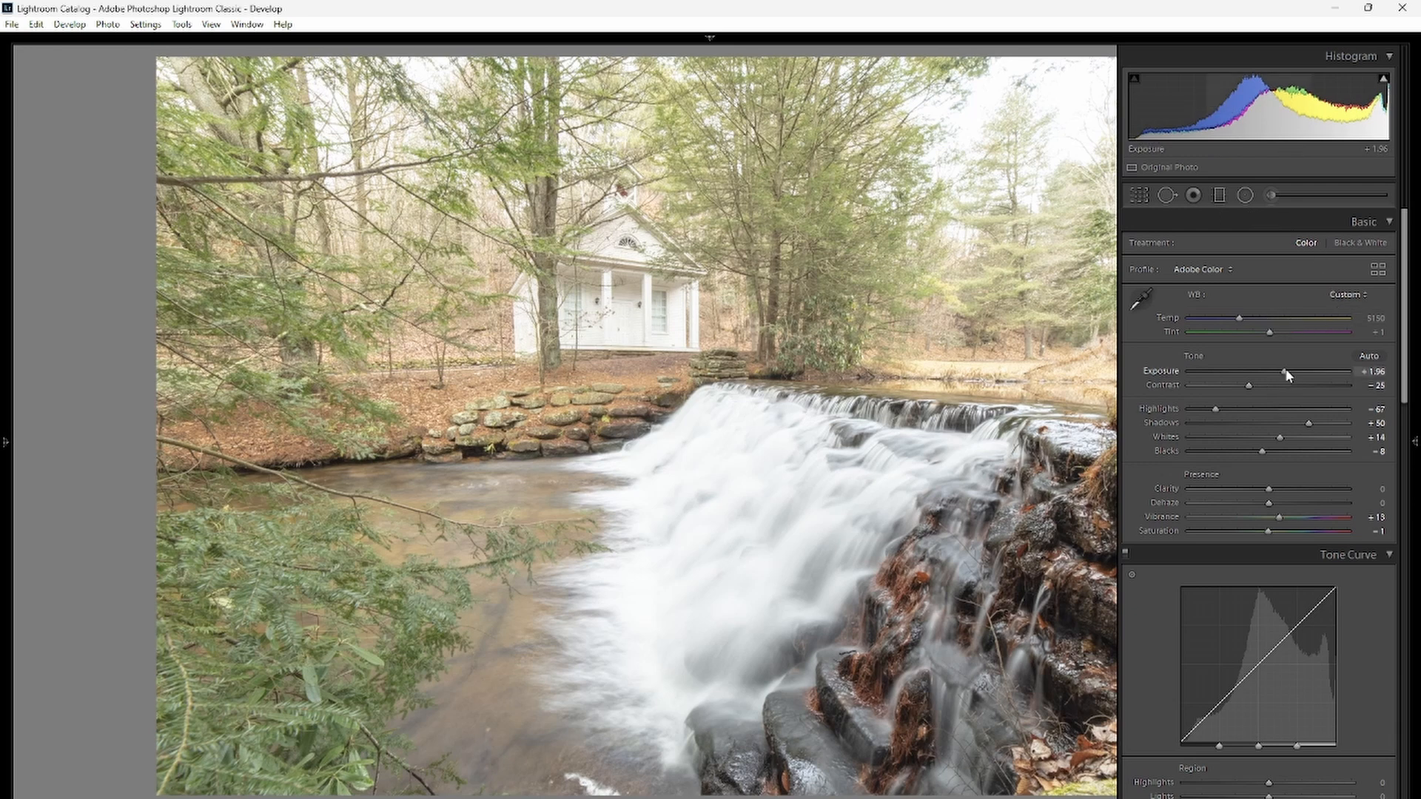
Set the merged HDR photo's exposure to +0.19 and contrast to −12, and lower its highlights.
drag(1286, 375, 1273, 378)
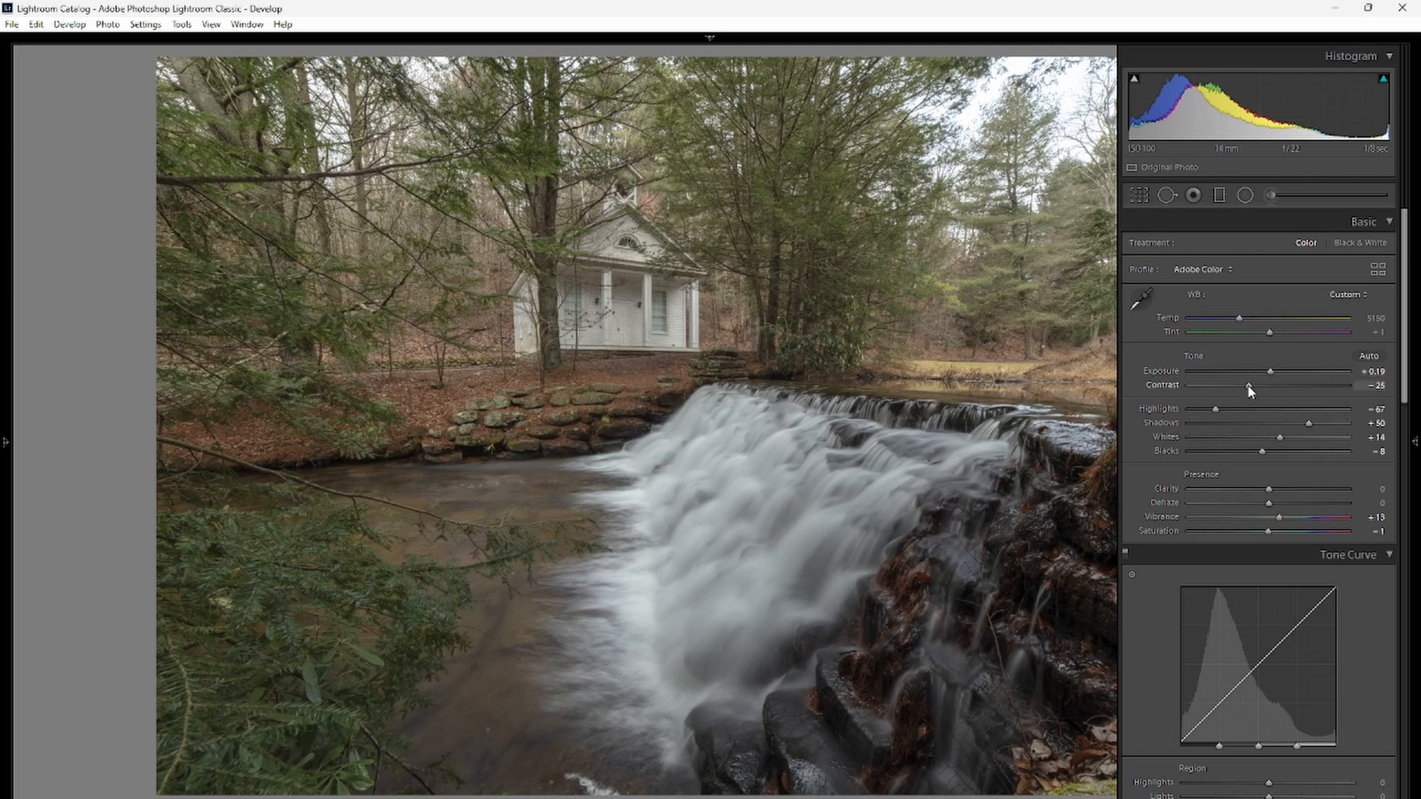
mouse_move(1250, 386)
mouse_down()
mouse_move(1338, 384)
mouse_move(1220, 379)
mouse_move(1281, 399)
mouse_move(1261, 397)
mouse_up()
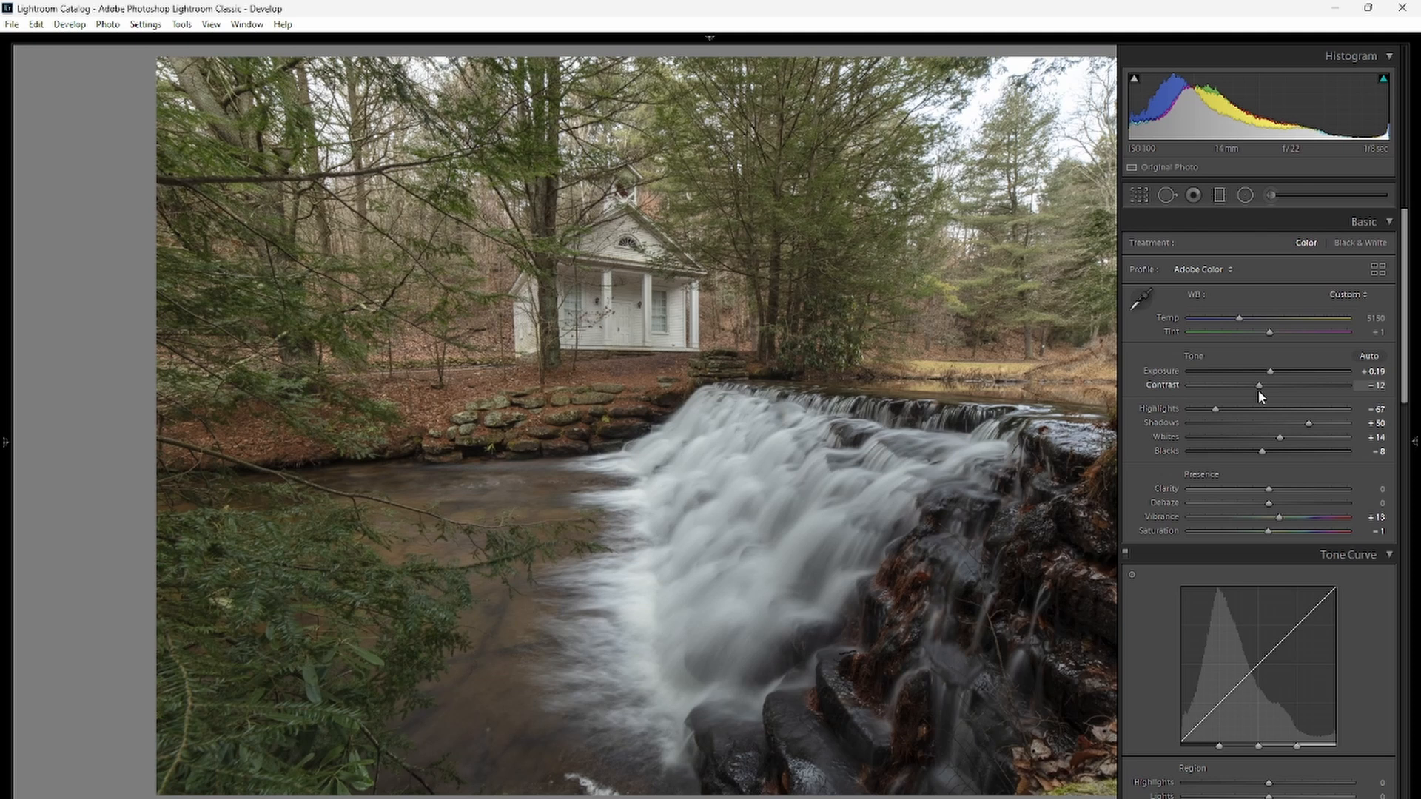
drag(1259, 391, 1205, 409)
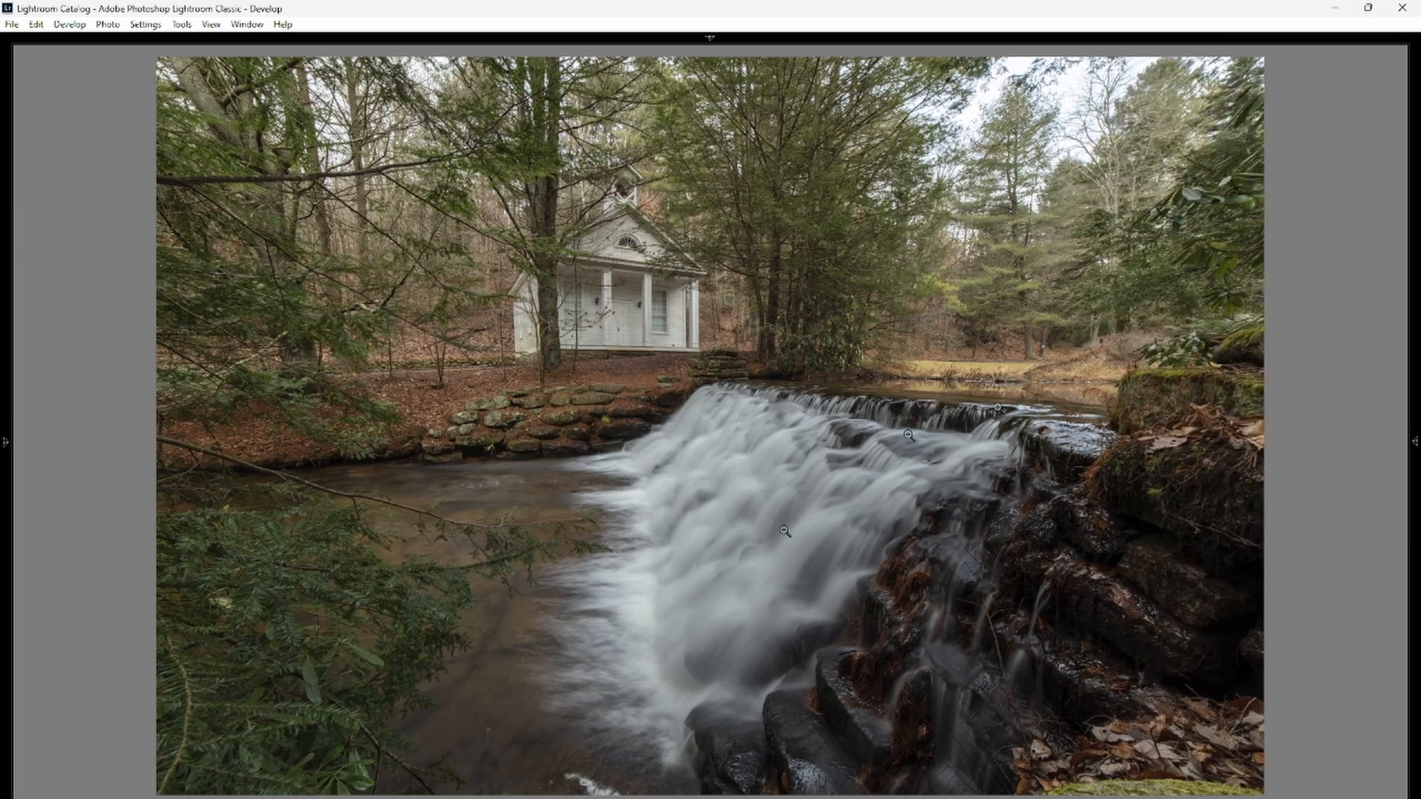
Test the merged photo's shadows at +100, settle them at +61, and set the whites to +15.
mouse_move(1415, 442)
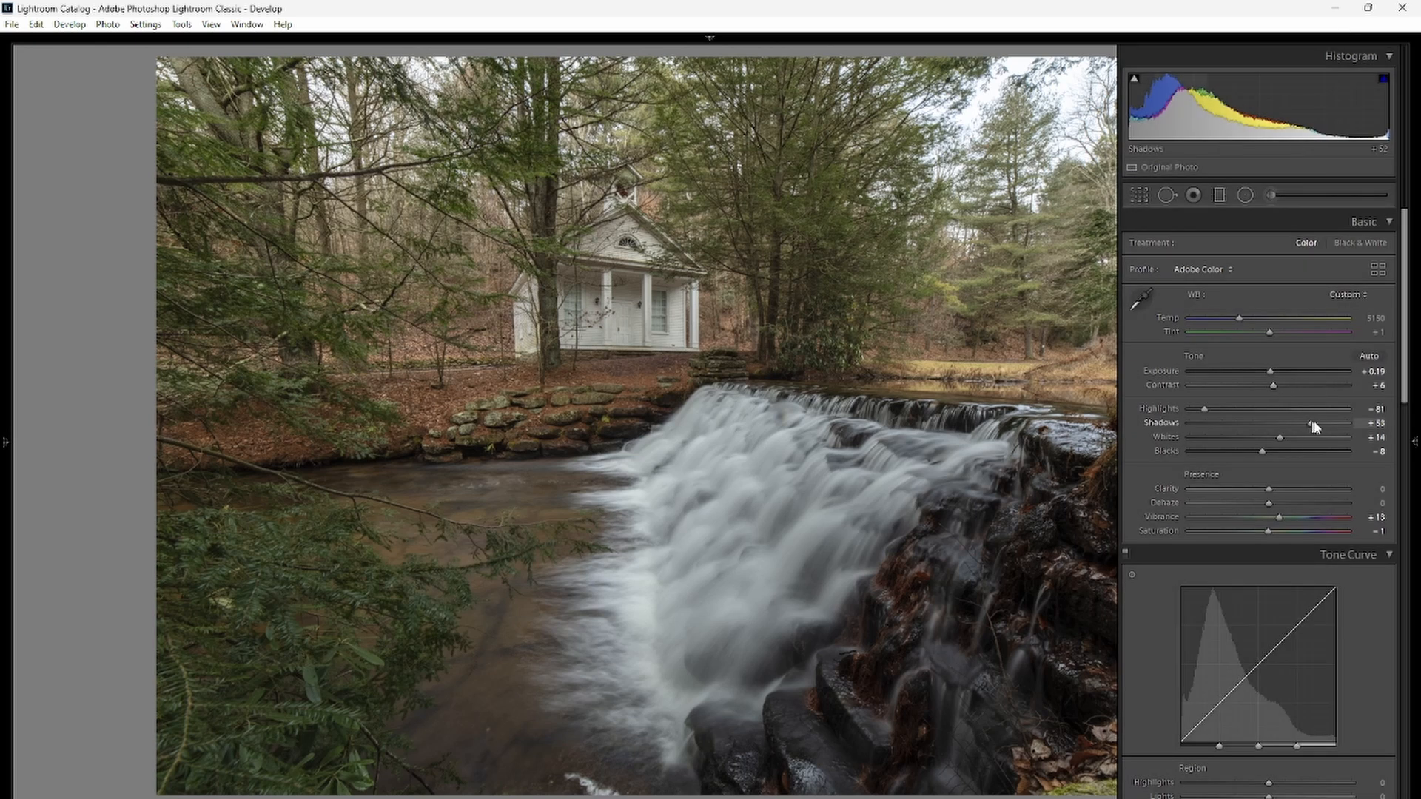
mouse_move(1310, 420)
mouse_down()
mouse_move(1351, 421)
mouse_move(1310, 426)
mouse_up()
drag(1310, 420, 1360, 423)
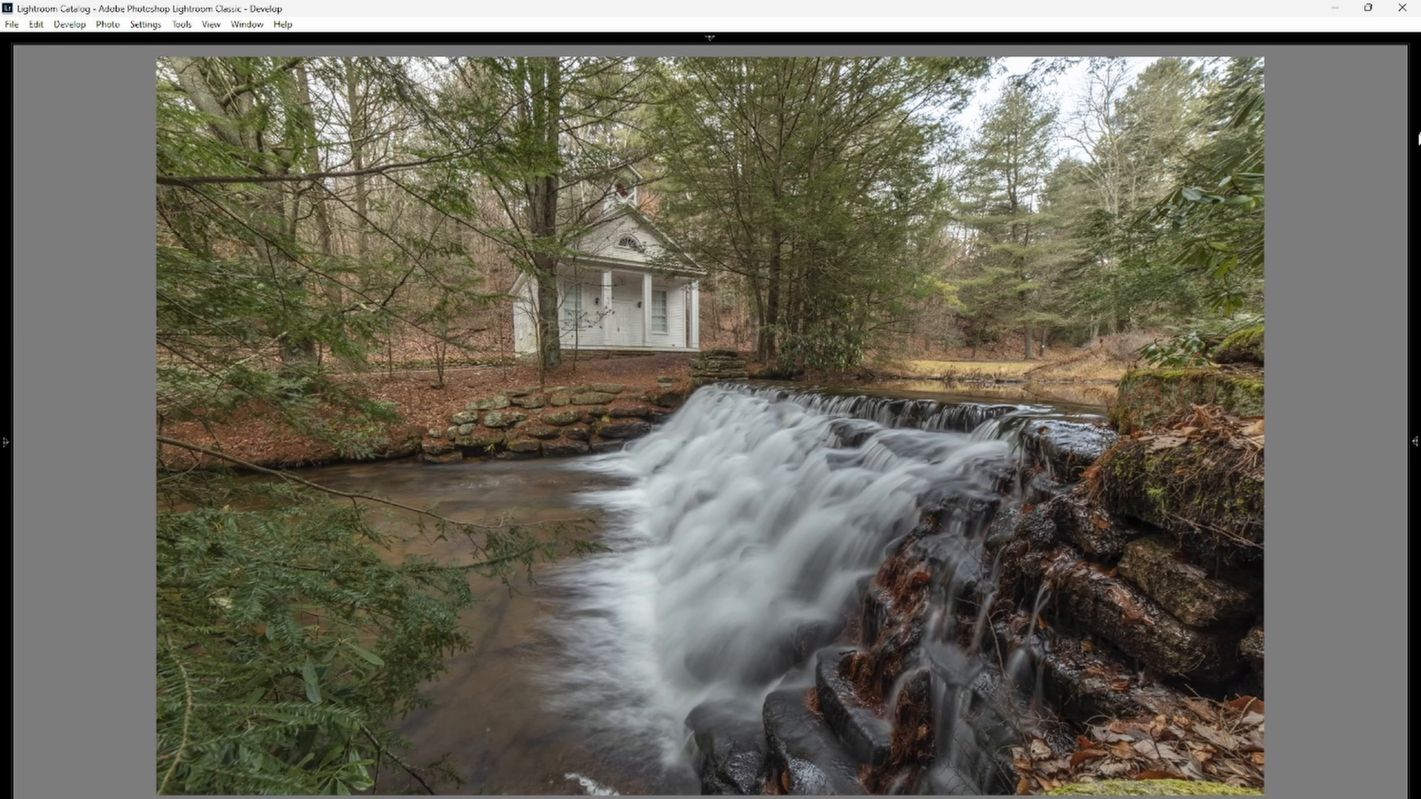
mouse_move(1415, 195)
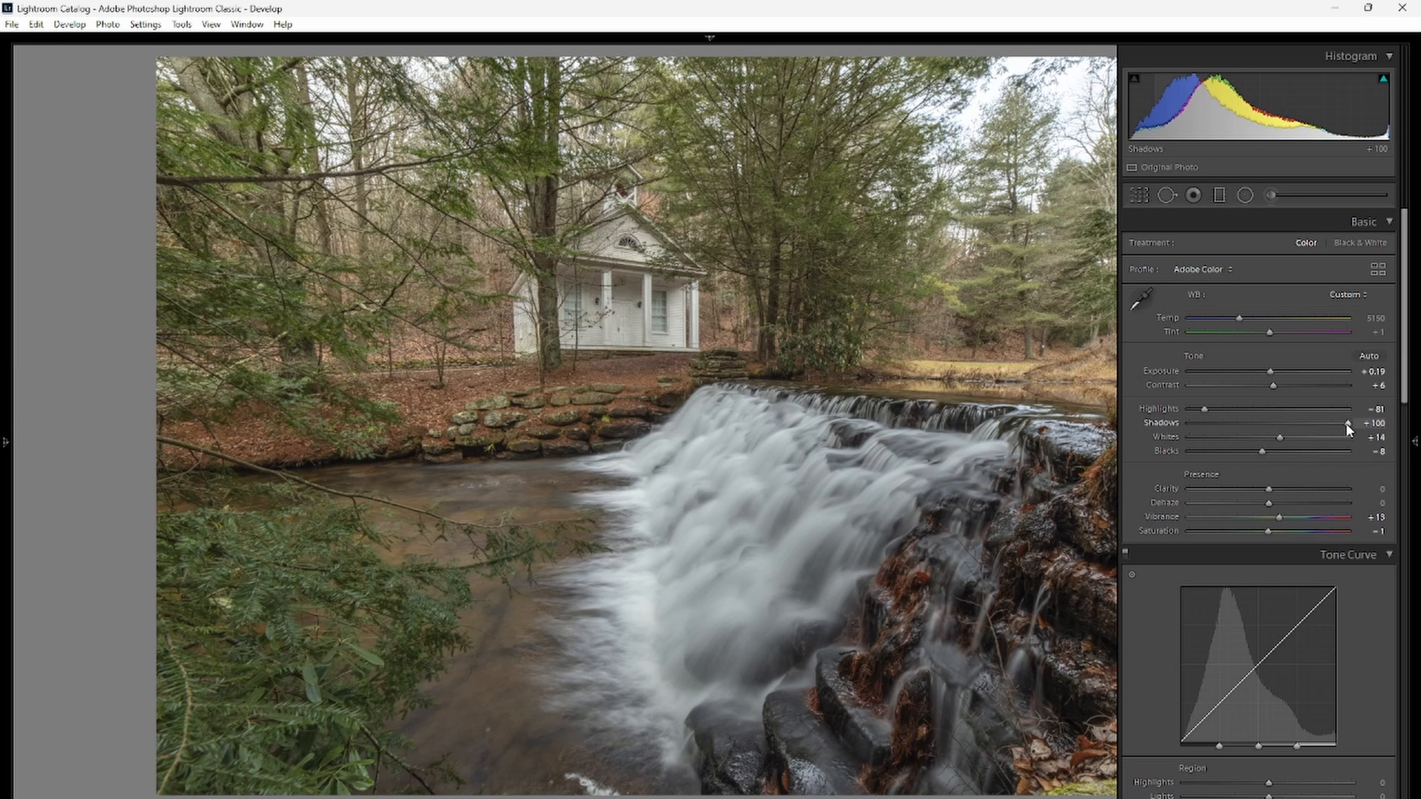
drag(1347, 426, 1316, 428)
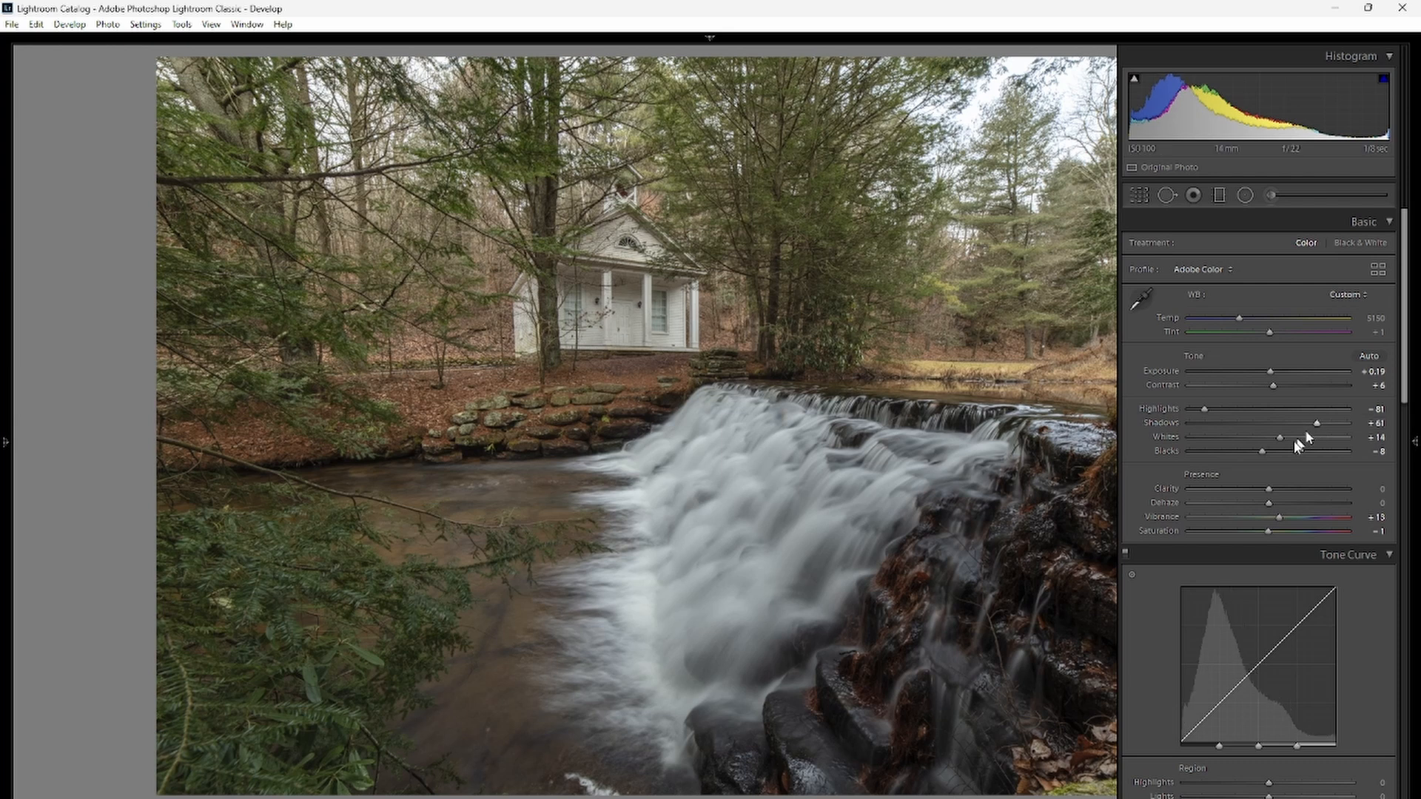
mouse_move(1280, 438)
mouse_down()
mouse_move(1357, 441)
mouse_move(1184, 440)
mouse_move(1279, 437)
mouse_up()
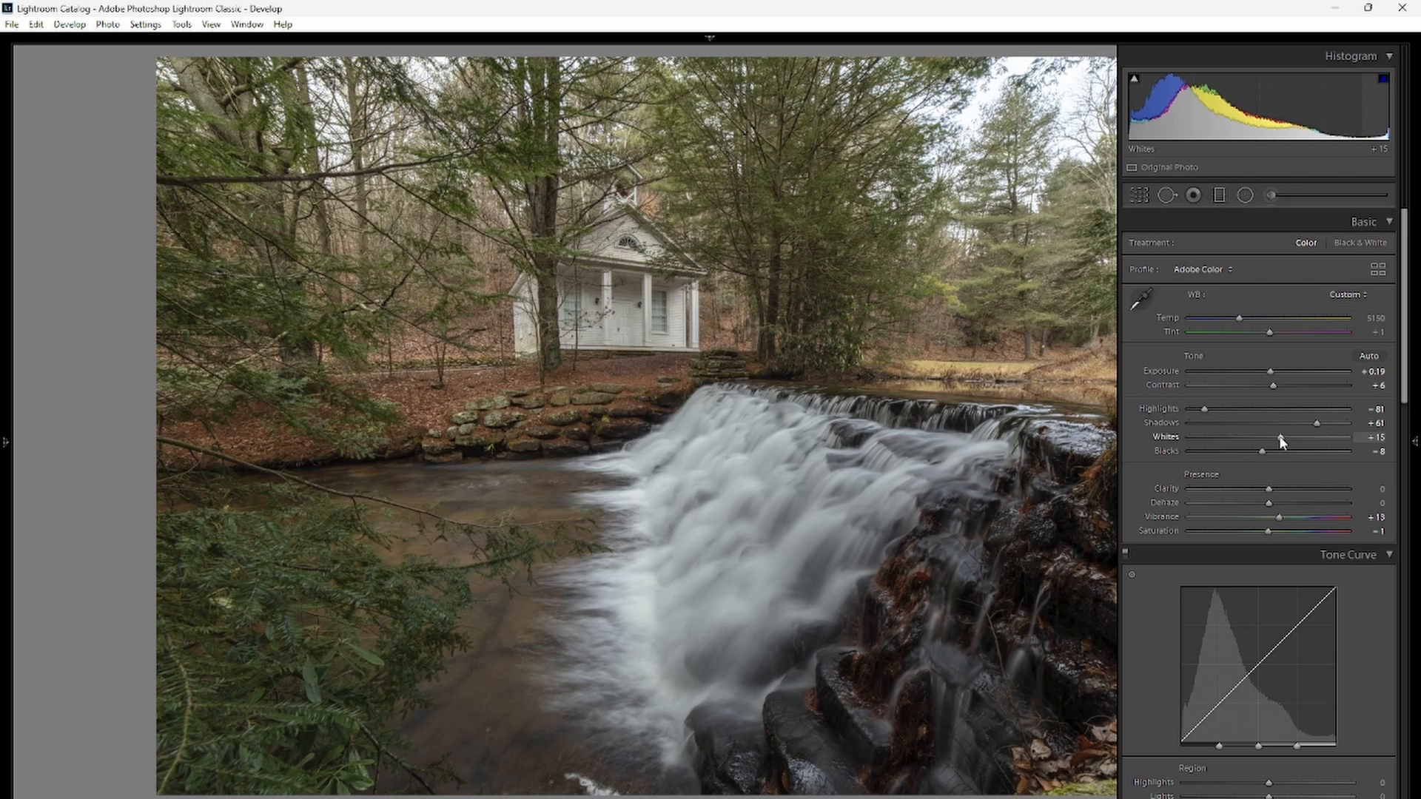
Set the photo's blacks to +9, clarity to +6, dehaze to +5, vibrance to +29 and saturation to +6.
mouse_move(1415, 442)
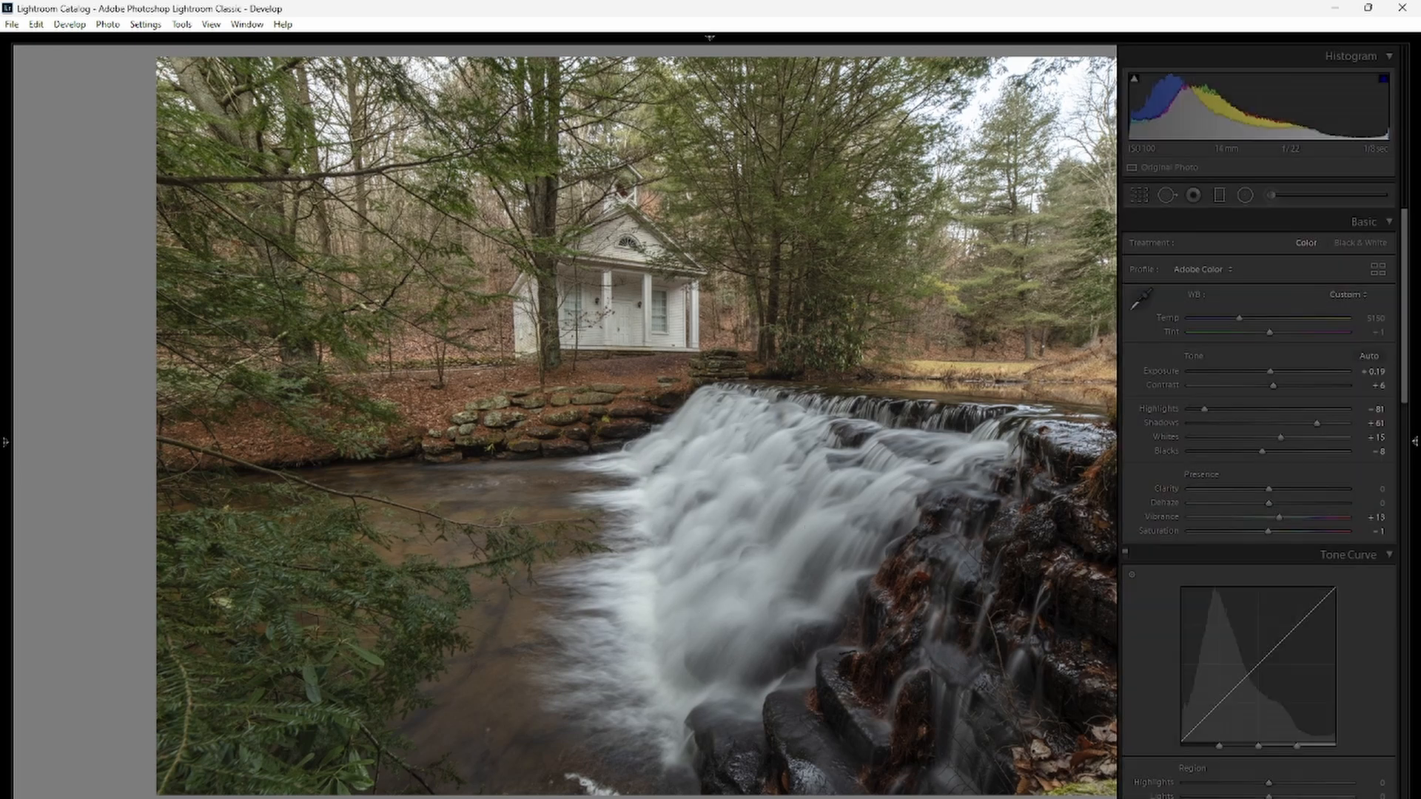
drag(1262, 449, 1271, 494)
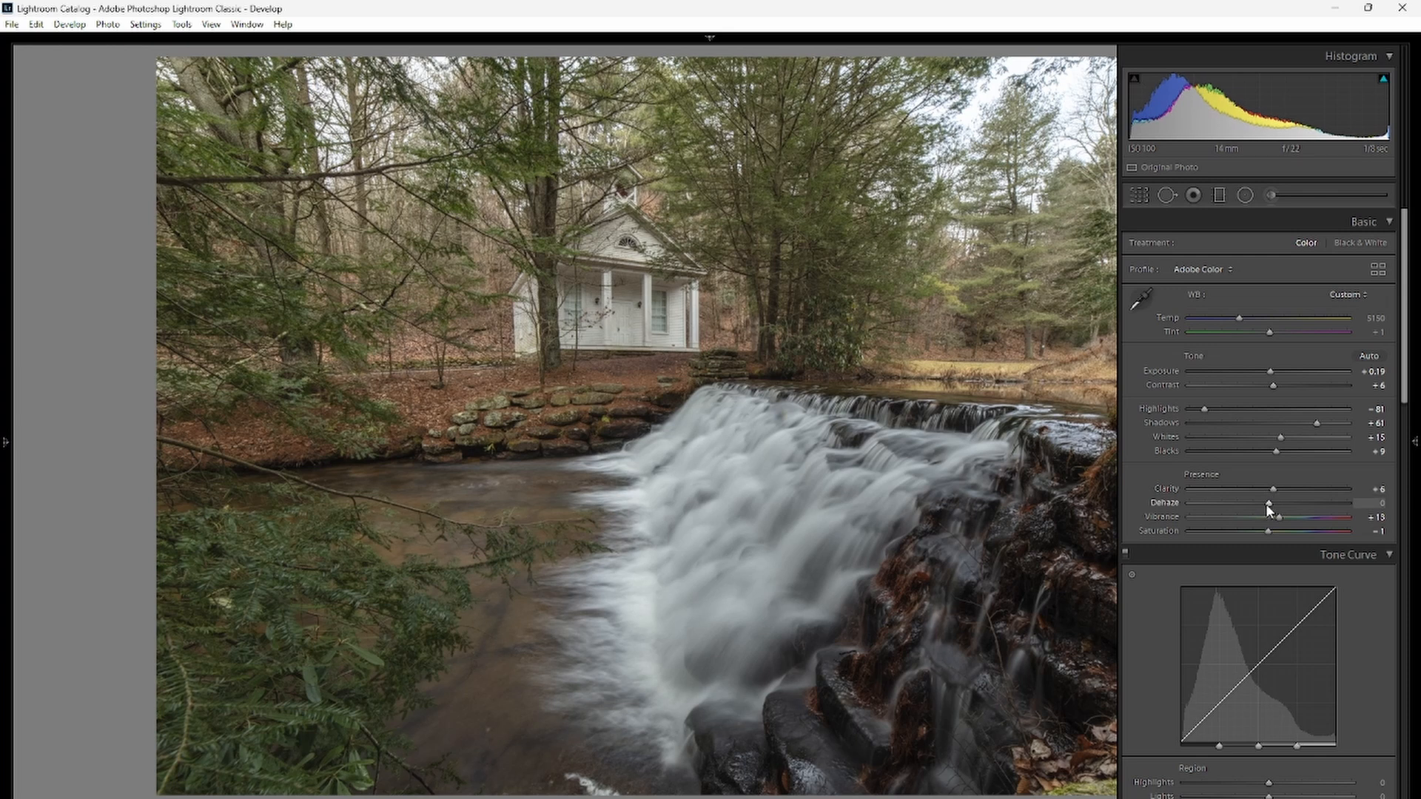
mouse_move(1278, 509)
mouse_down()
mouse_move(1335, 509)
mouse_move(1270, 516)
mouse_up()
drag(1267, 508, 1270, 511)
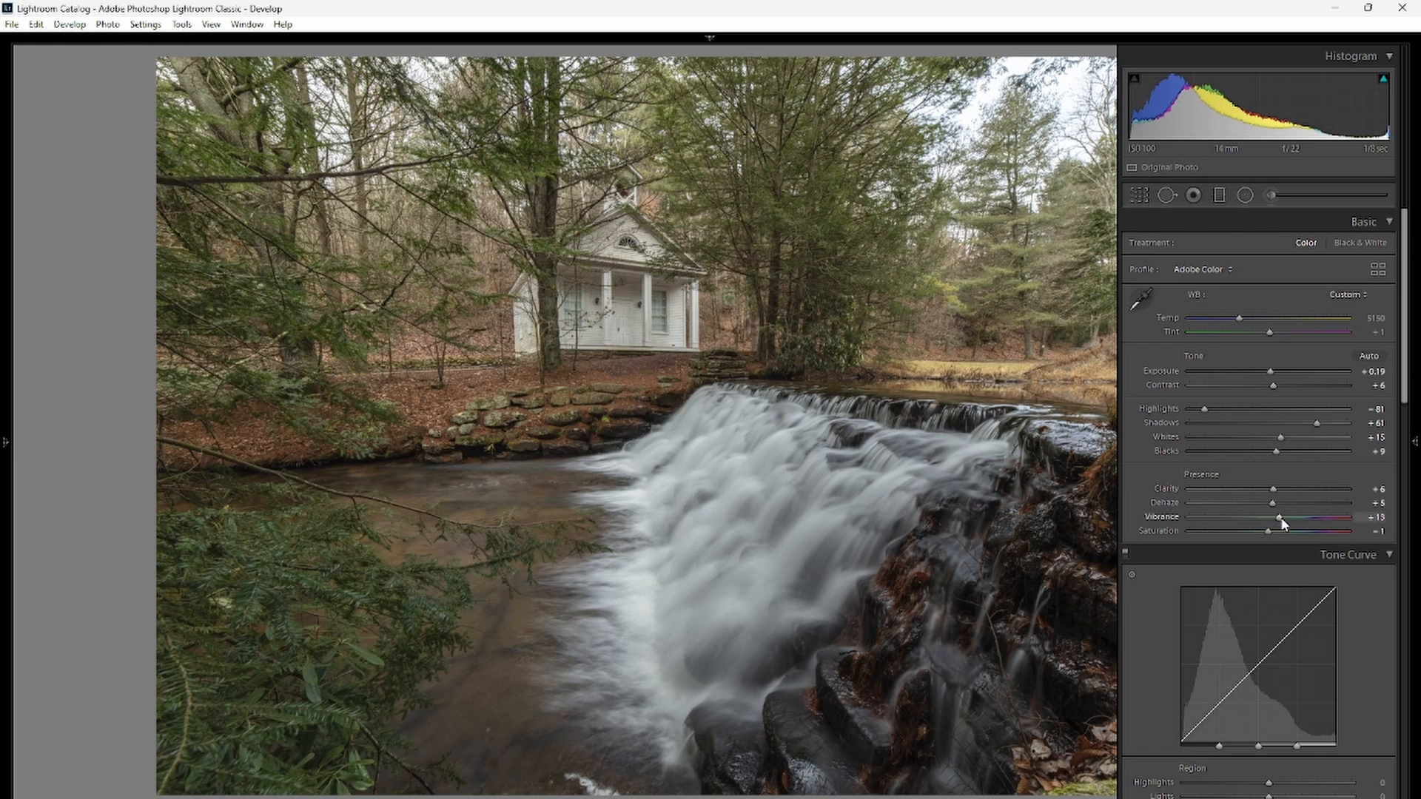
mouse_move(1283, 523)
mouse_down()
mouse_move(1343, 534)
mouse_move(1246, 533)
mouse_move(1287, 521)
mouse_move(1249, 518)
mouse_move(1280, 519)
mouse_up()
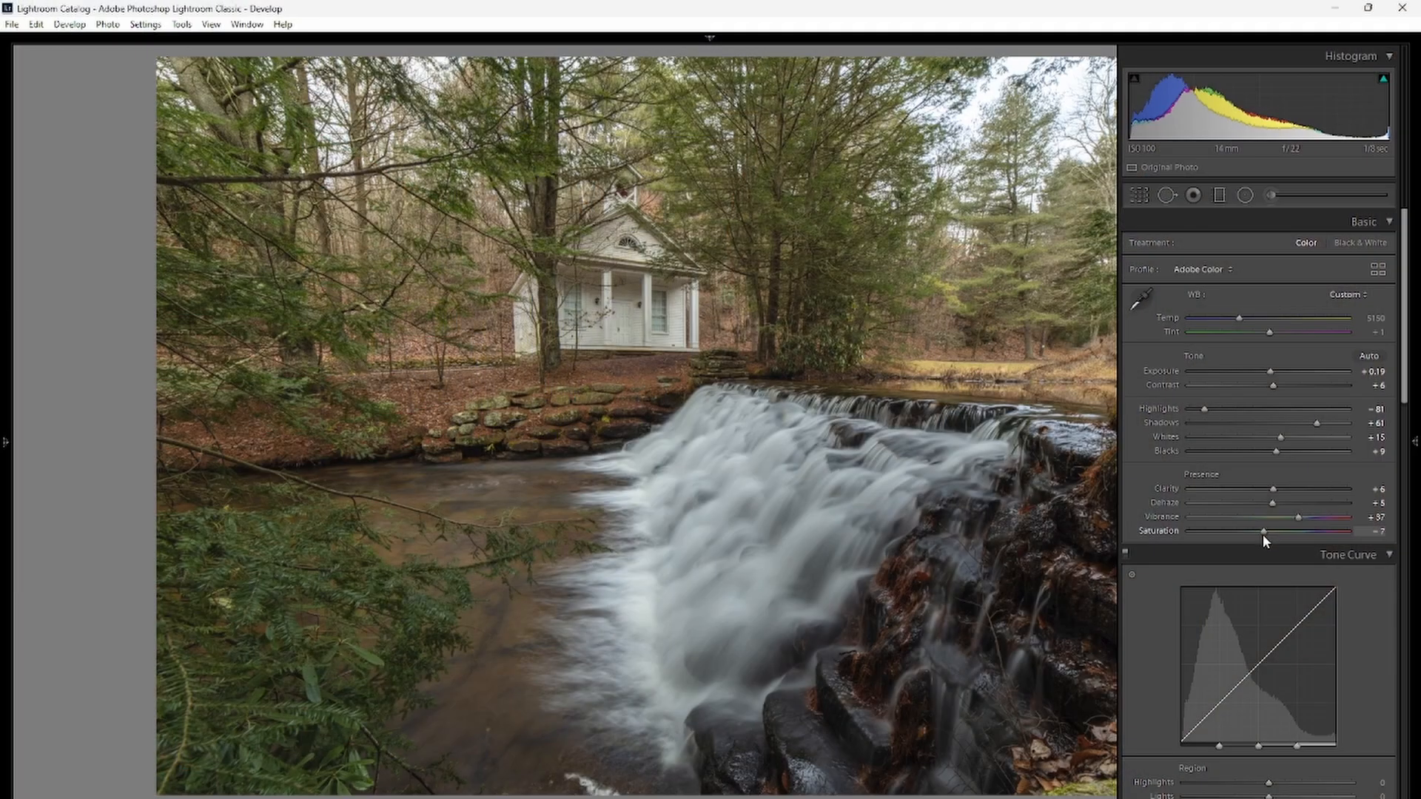
drag(1262, 534, 1293, 519)
Set the HSL luminance to +7 for orange and yellow, +9 for green, +5 for aqua, +3 for blue and +1 for purple.
drag(1405, 298, 1410, 388)
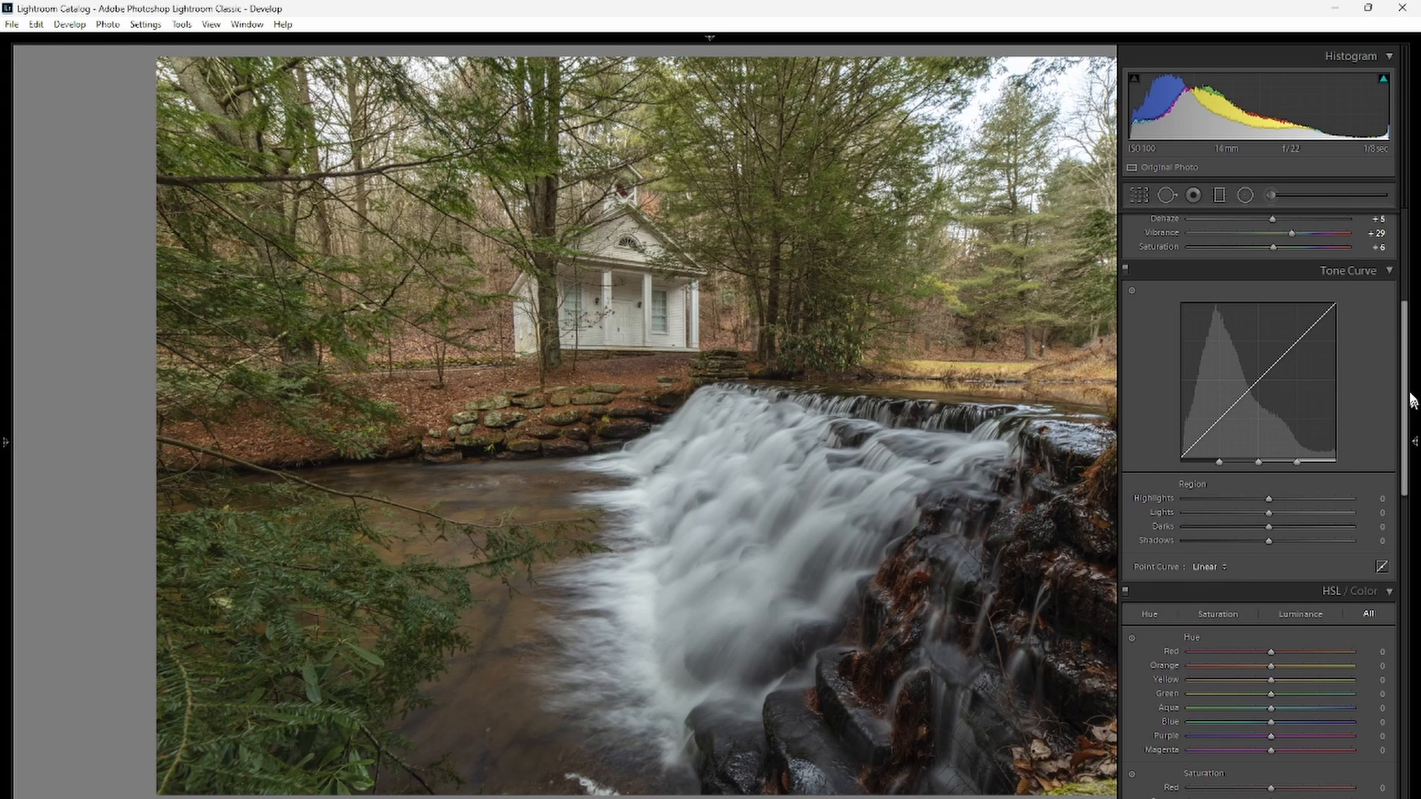
drag(1410, 400, 1414, 492)
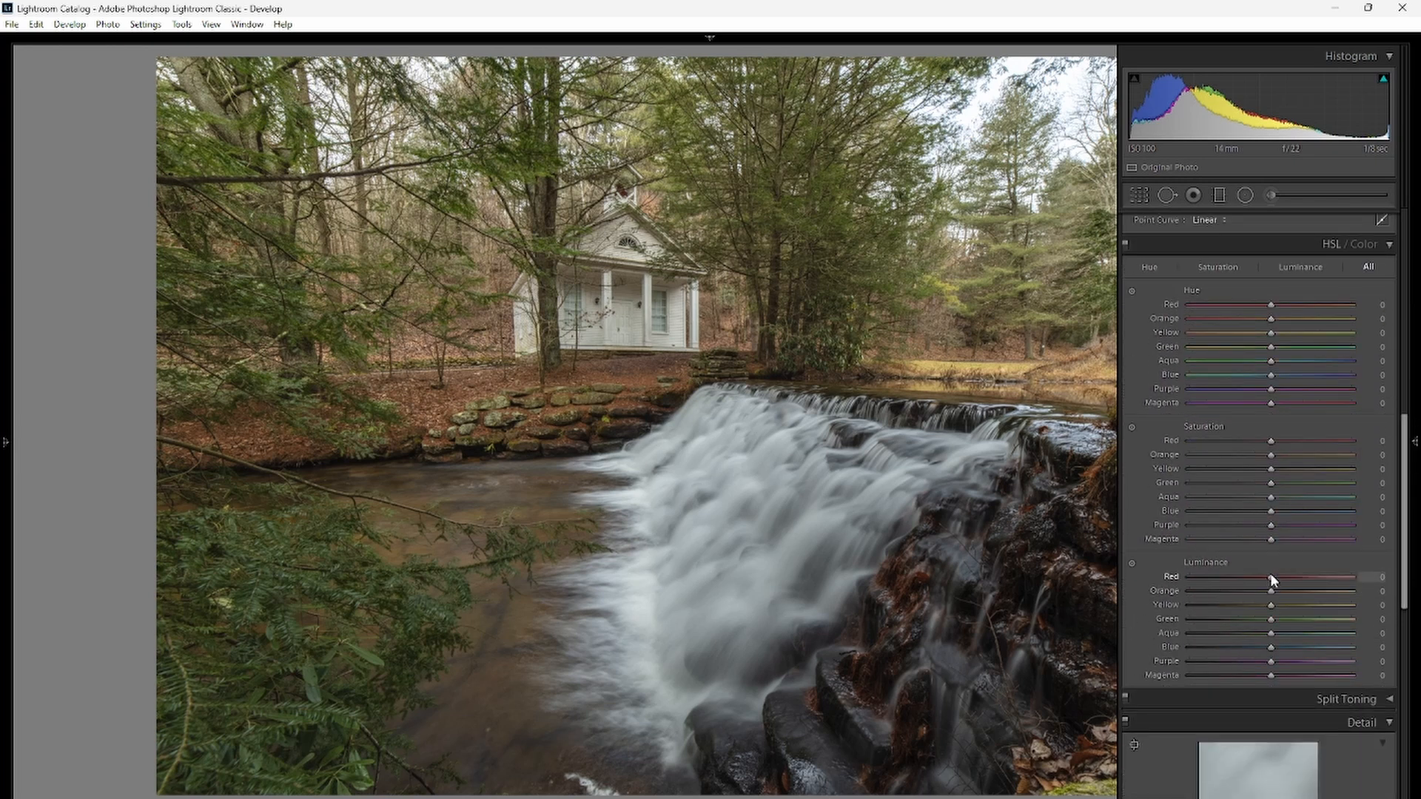
mouse_move(1270, 577)
mouse_down()
mouse_move(1333, 581)
mouse_move(1200, 584)
mouse_move(1284, 596)
mouse_up()
click(1277, 581)
mouse_move(1271, 591)
mouse_down()
mouse_move(1381, 598)
mouse_move(1275, 600)
mouse_up()
mouse_move(1271, 605)
mouse_down()
mouse_move(1293, 637)
mouse_move(1279, 625)
mouse_up()
drag(1272, 634, 1275, 638)
mouse_move(1271, 648)
mouse_down()
mouse_move(1262, 663)
mouse_move(1273, 654)
mouse_up()
mouse_move(1272, 662)
mouse_down()
mouse_move(1265, 685)
mouse_move(1273, 670)
mouse_up()
Set the HSL hue to −1 for red, +4 for orange, −11 for yellow, +10 for green, −3 for aqua and +5 for blue.
drag(1272, 305, 1269, 362)
drag(1271, 376, 1276, 376)
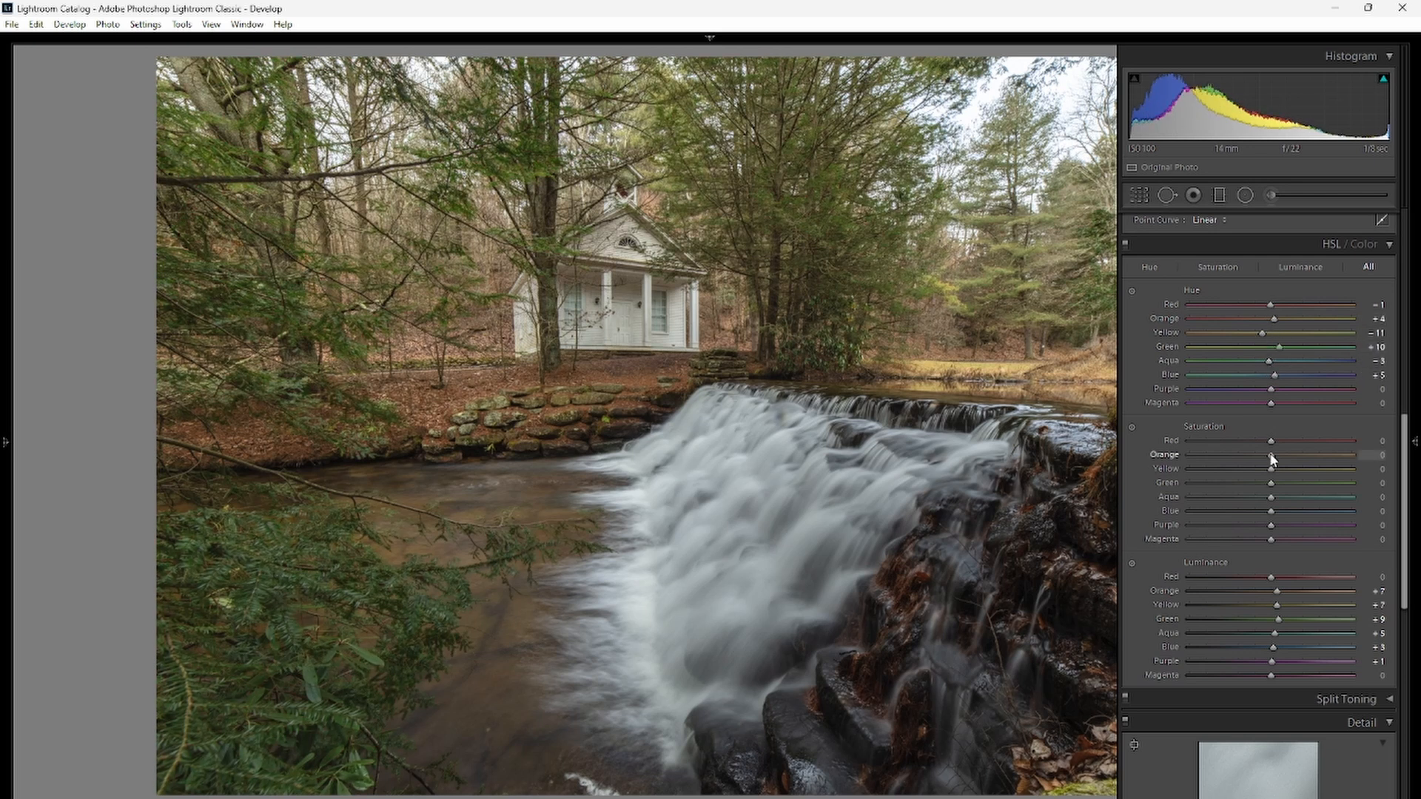
Set the HSL saturation to +10 for orange, +6 for yellow and green, −48 for aqua and +17 for blue.
drag(1272, 455, 1277, 472)
mouse_move(1272, 483)
mouse_down()
mouse_move(1254, 488)
mouse_move(1277, 487)
mouse_up()
mouse_move(1272, 498)
mouse_down()
mouse_move(1345, 494)
mouse_move(1265, 500)
mouse_move(1285, 510)
mouse_up()
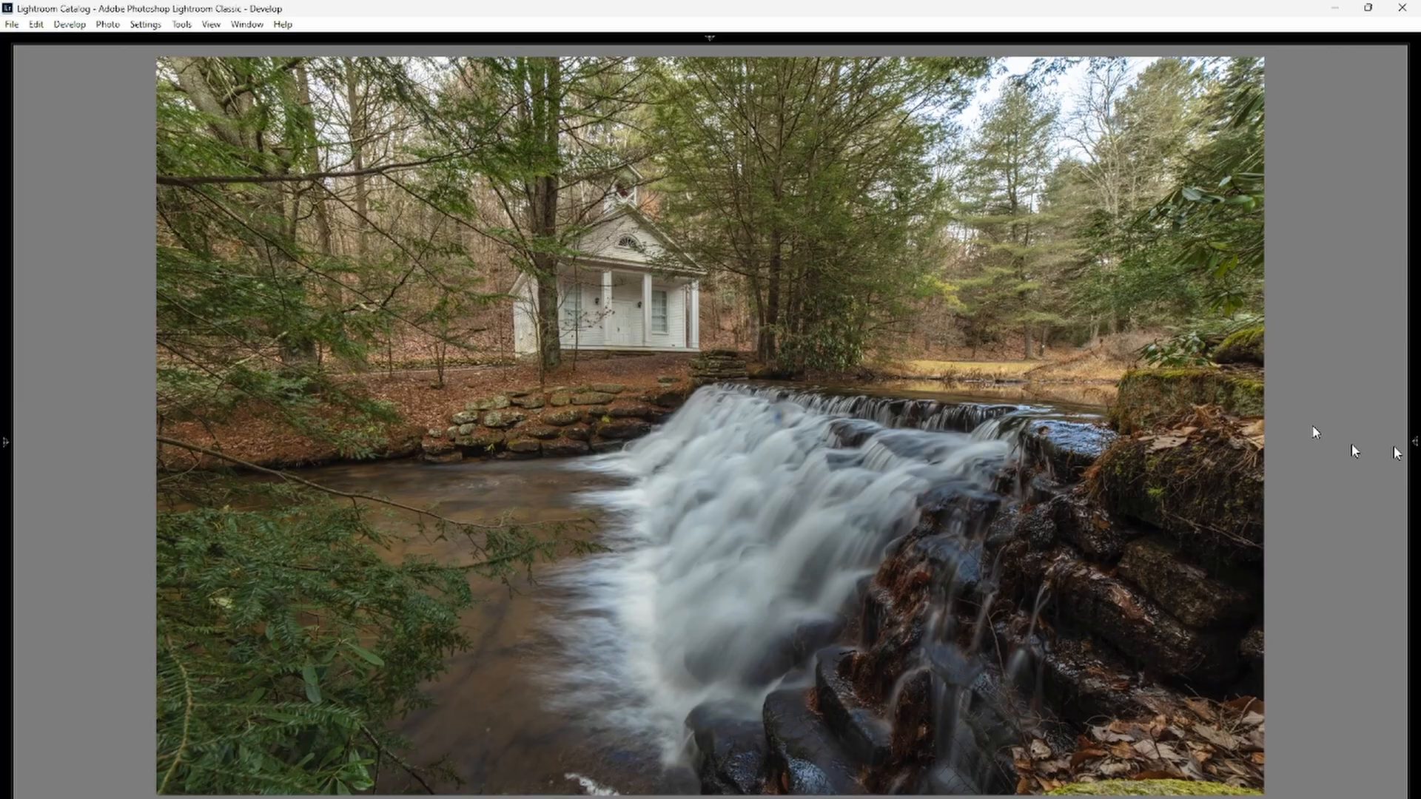
mouse_move(1410, 447)
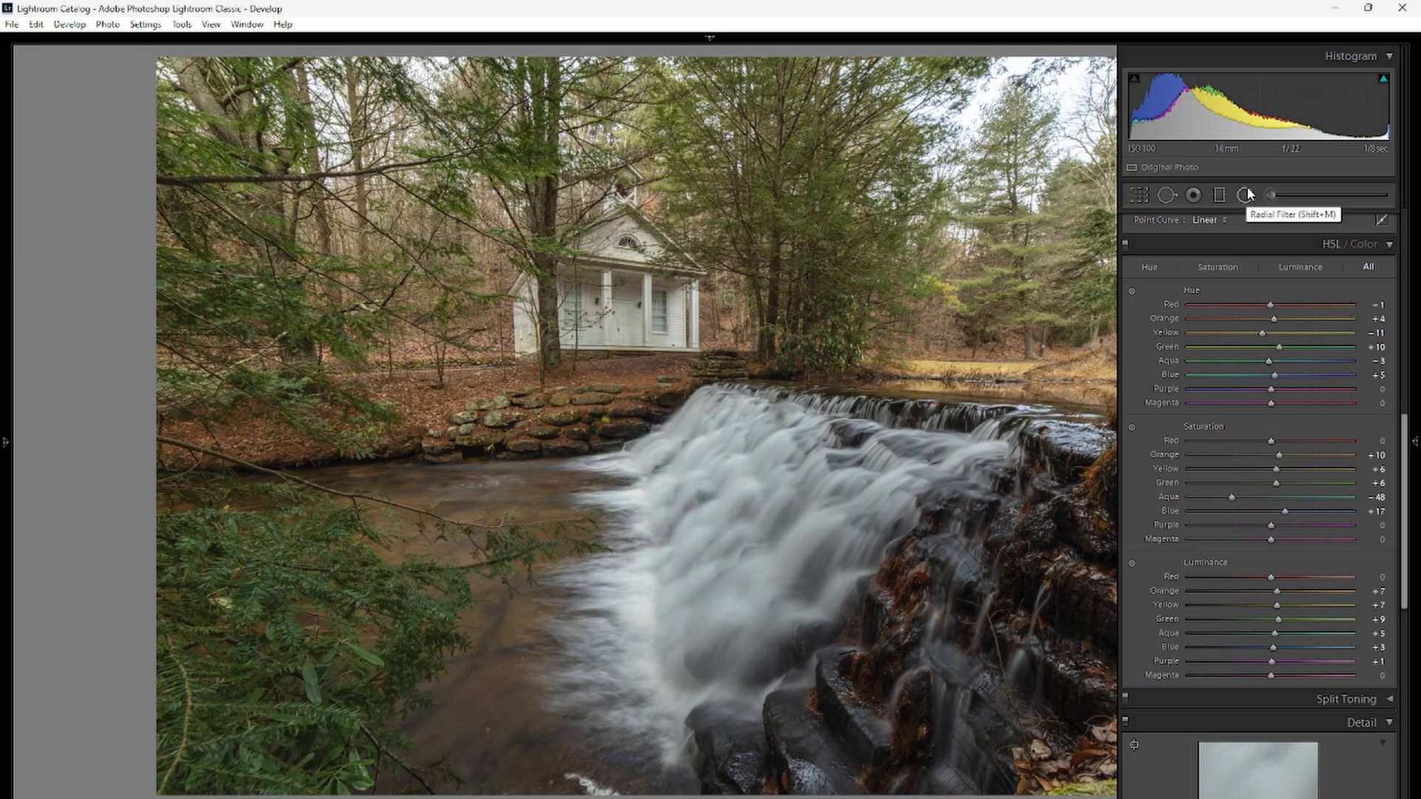
Set sharpening to amount 71 with masking 50, and noise reduction to luminance 26 with contrast 11.
scroll(1242, 493, down, 10)
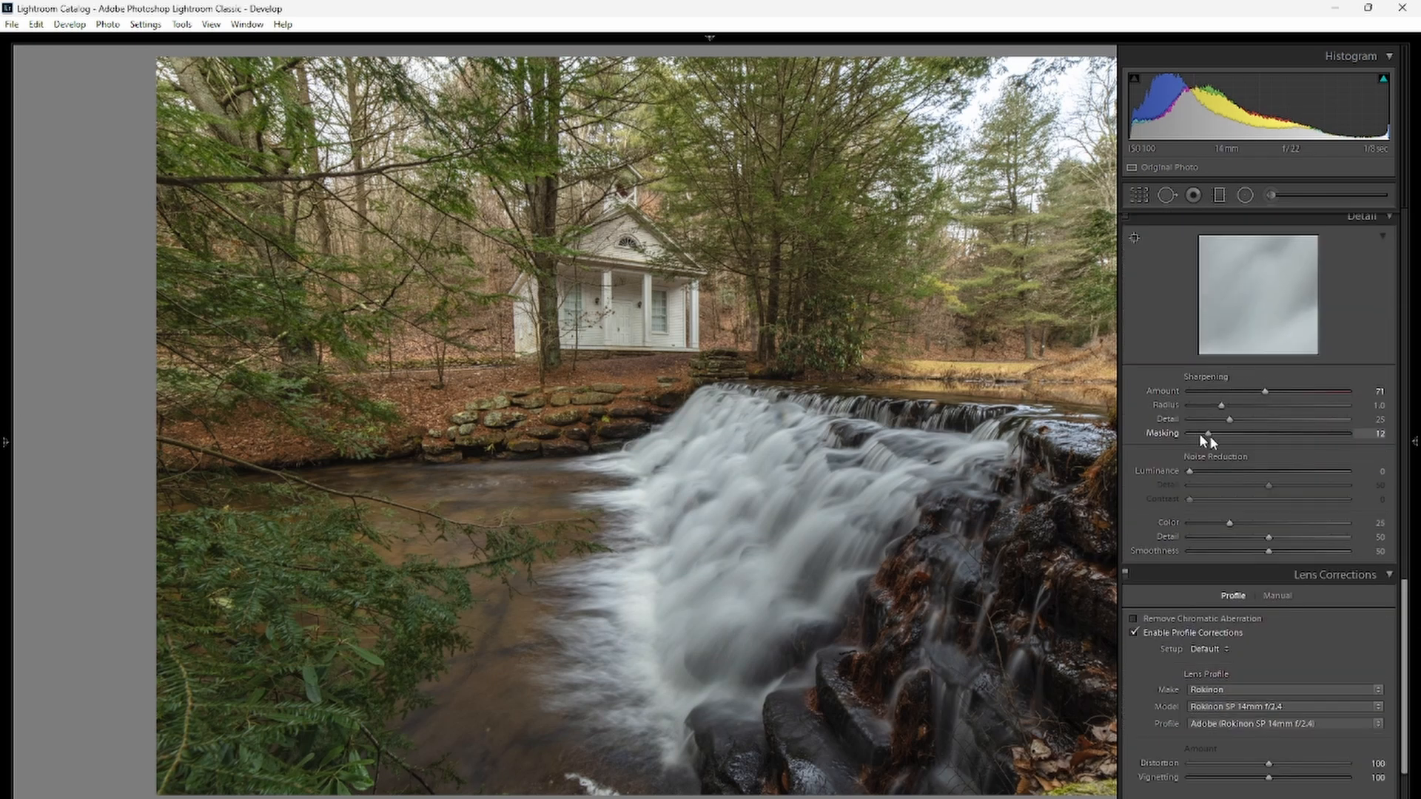
drag(1199, 433, 1268, 433)
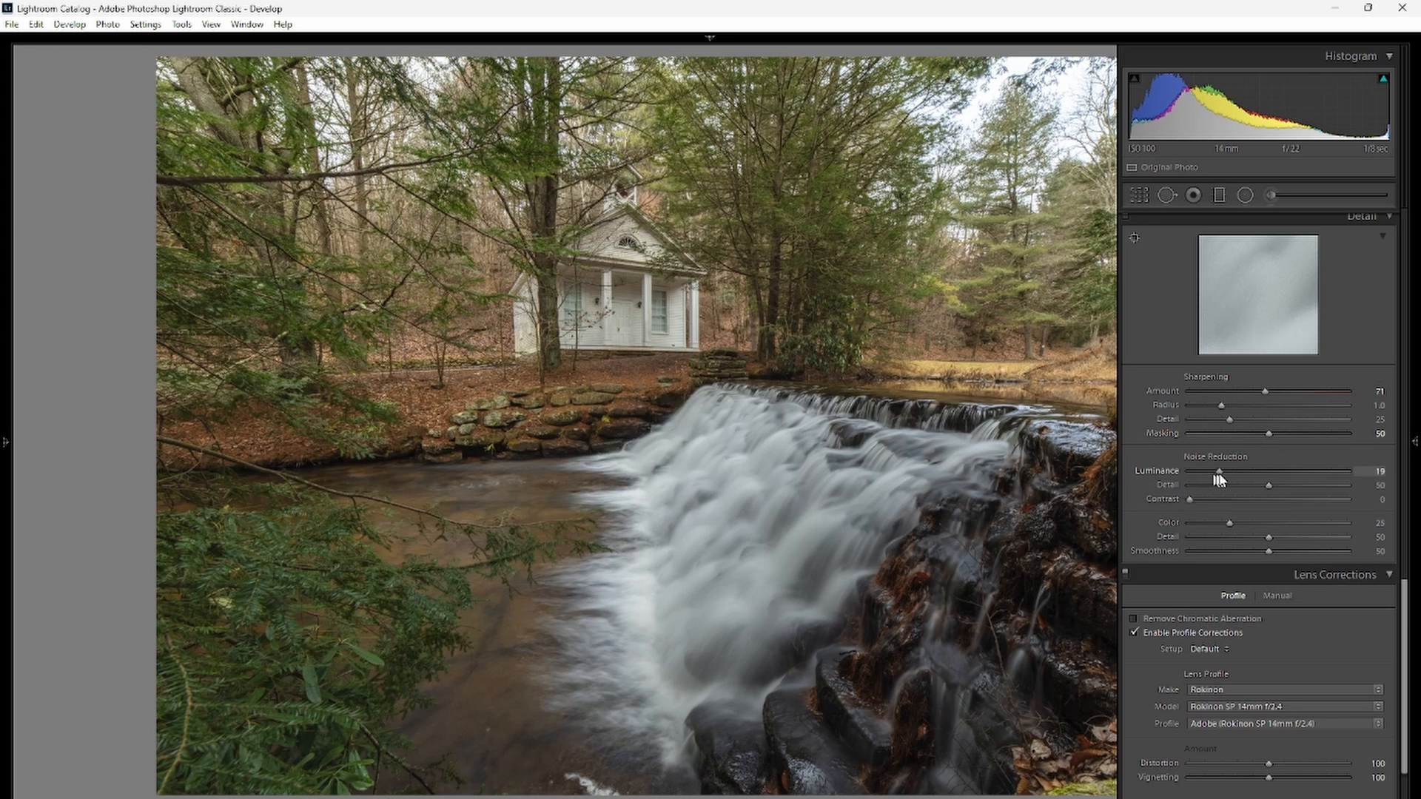
drag(1195, 501, 1204, 502)
Enable chromatic aberration removal and inspect the branches against the sky up close.
click(1134, 619)
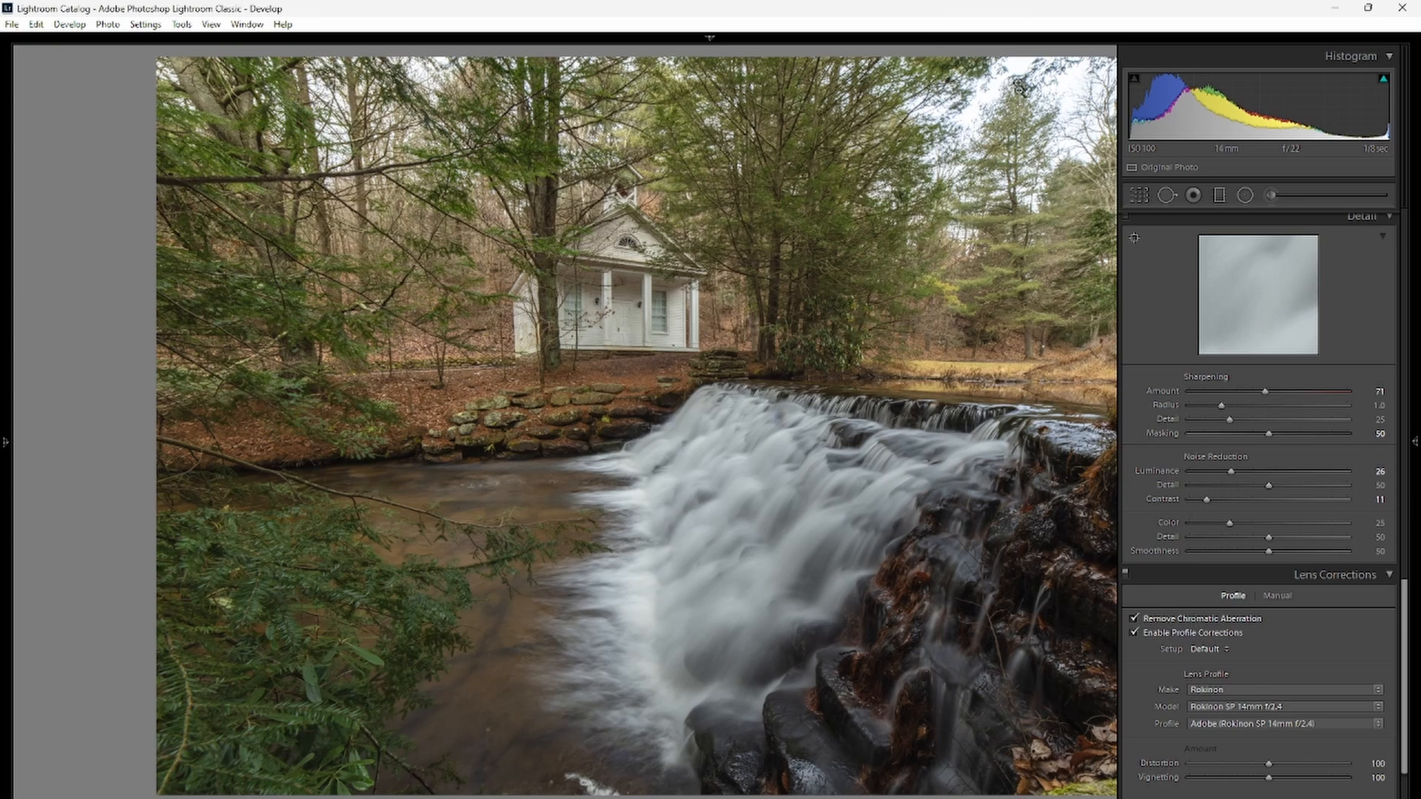
click(1053, 69)
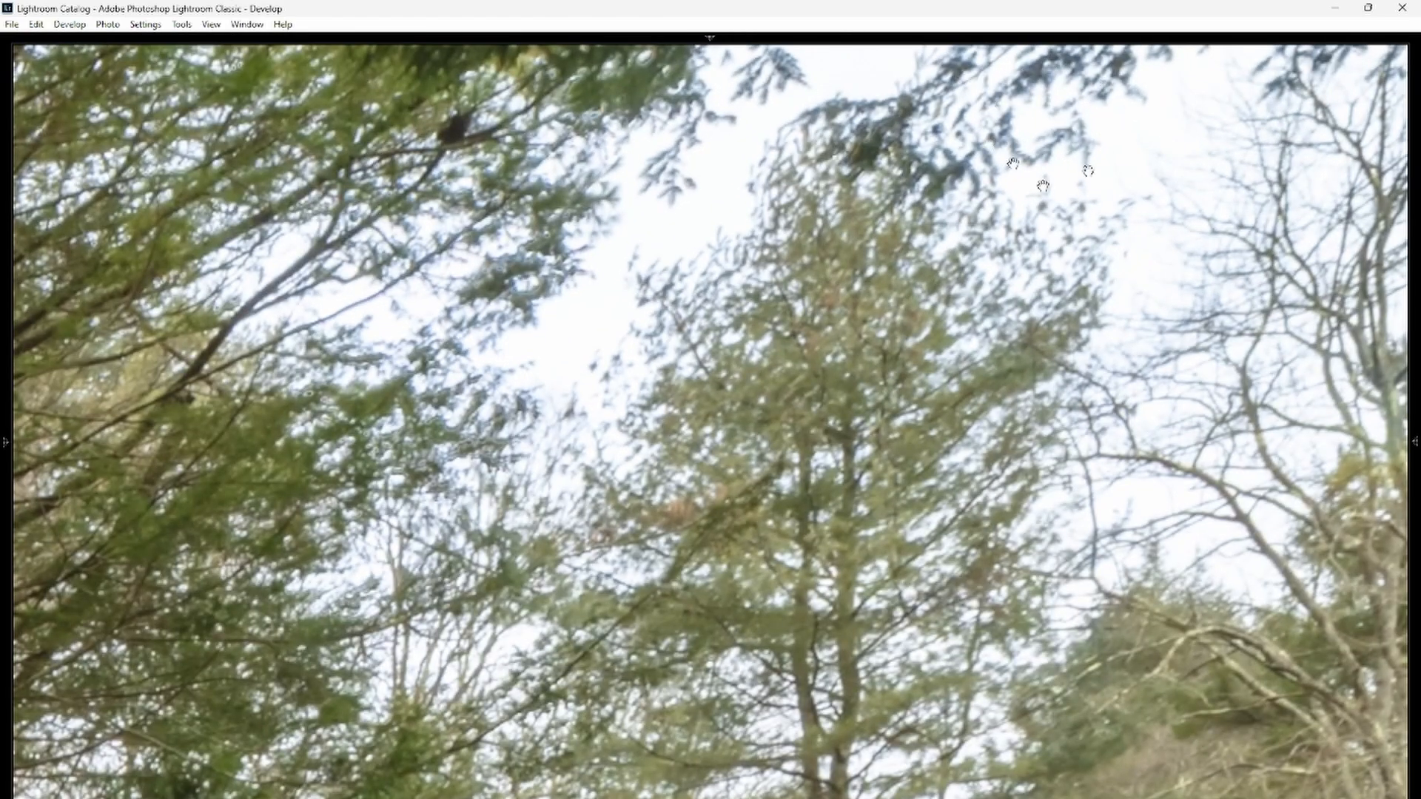
click(1034, 88)
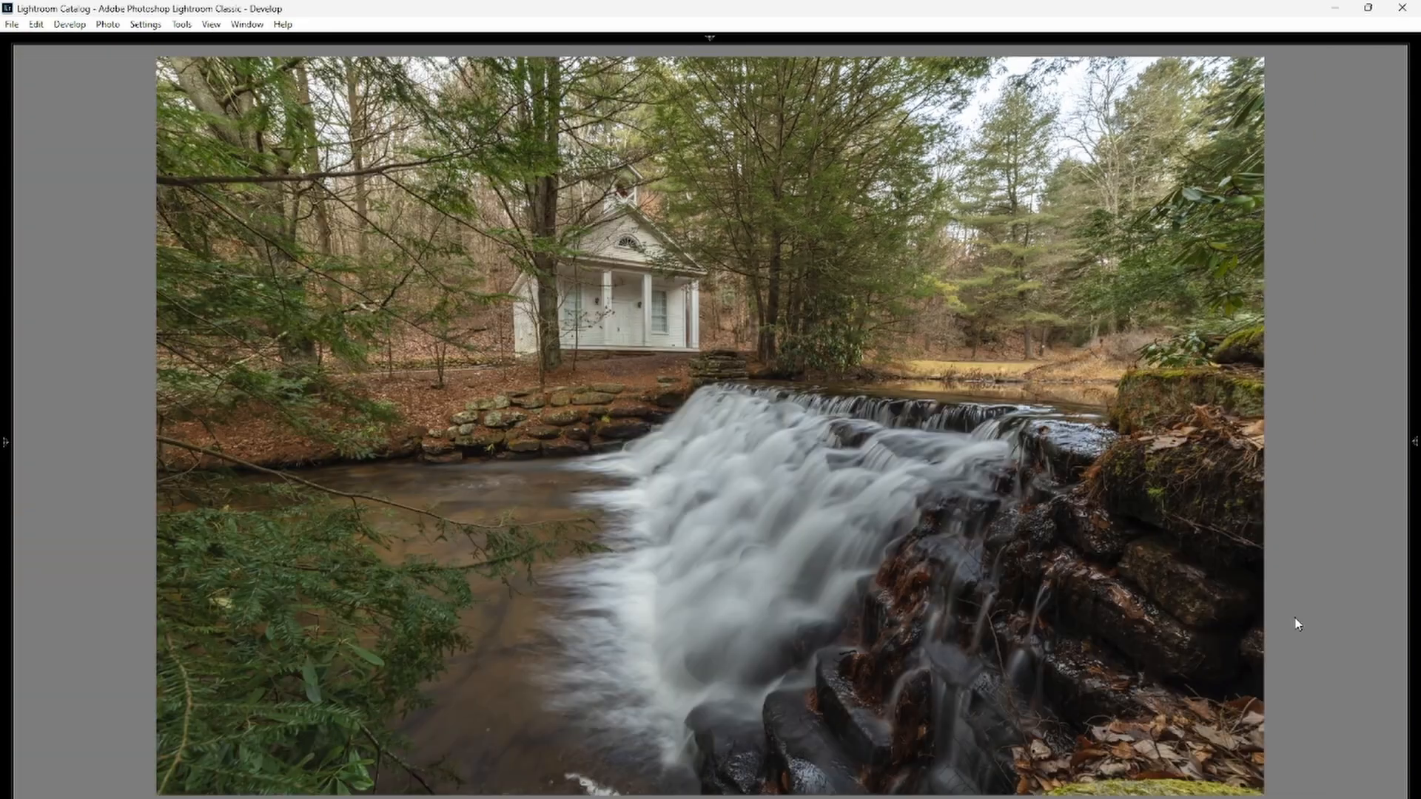
mouse_move(1415, 473)
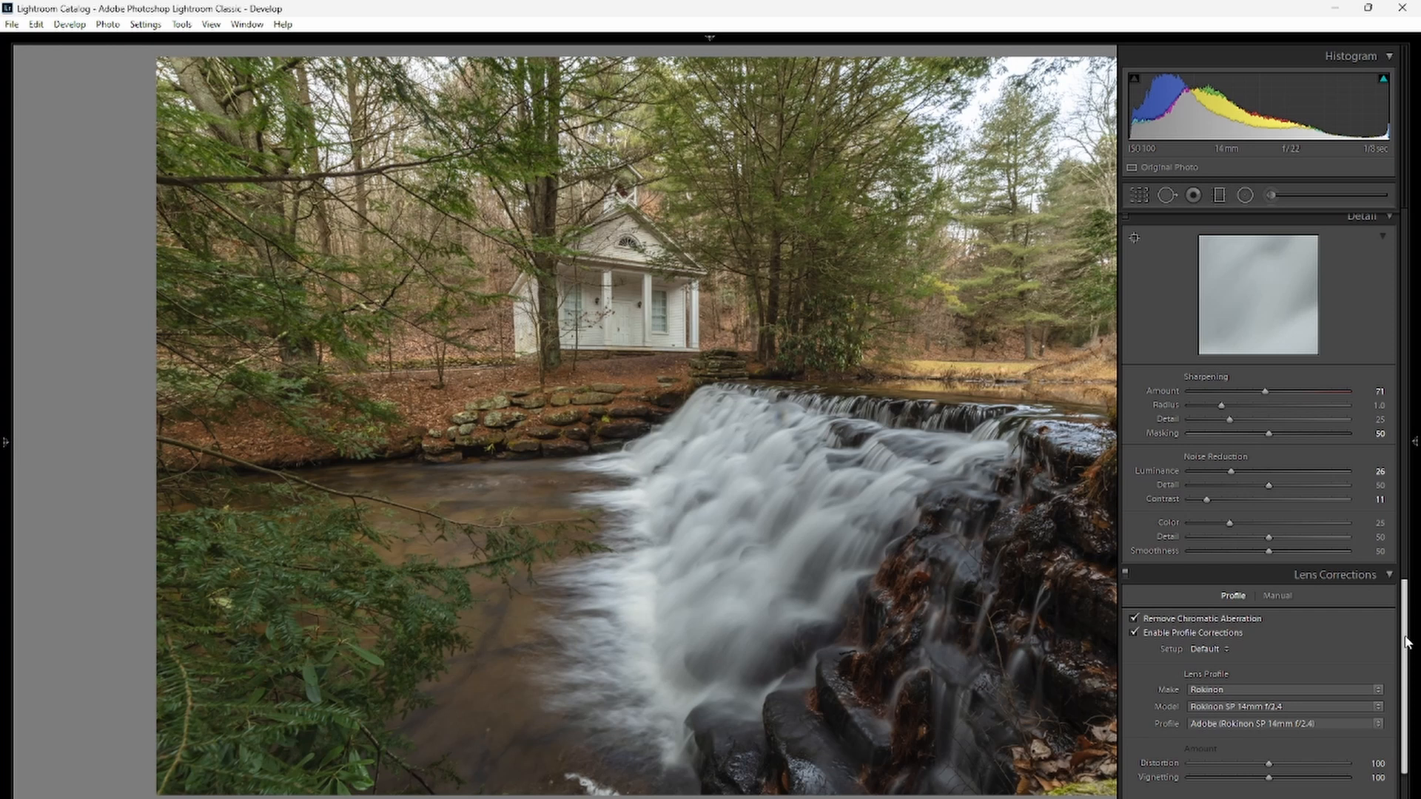
Place a radial filter on the waterfall, then rotate, move and widen it to cover most of the falling water.
drag(1406, 642, 1399, 215)
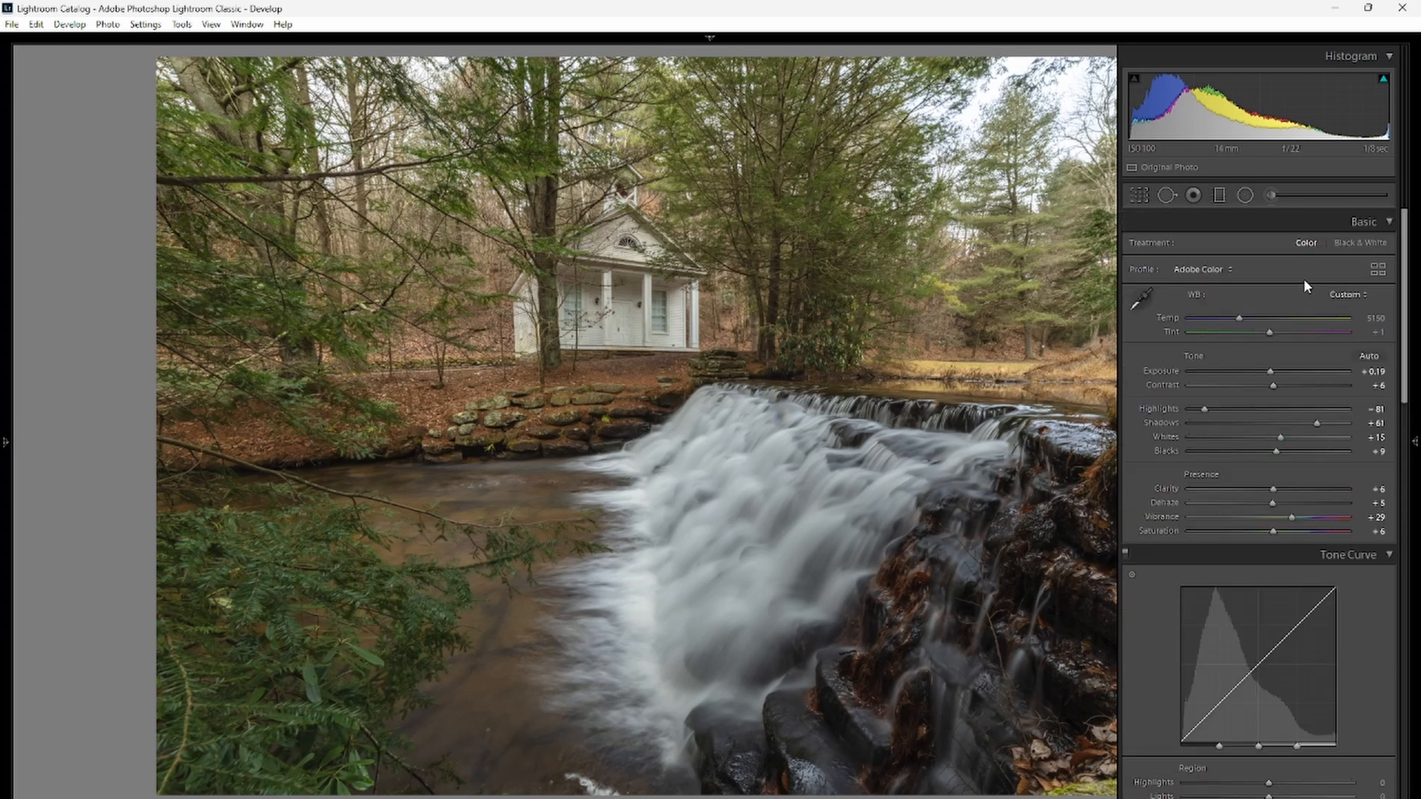
click(1246, 195)
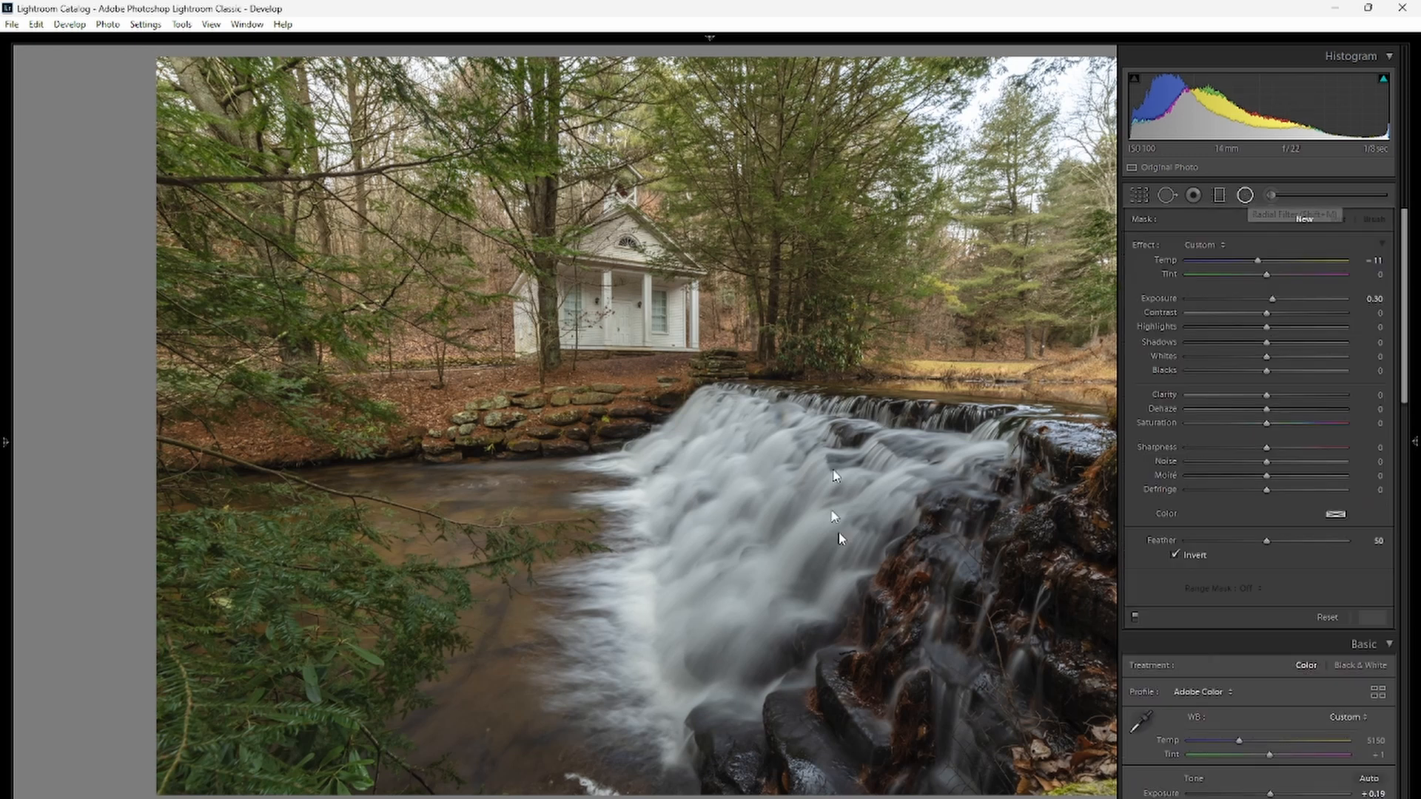
key(Tab)
drag(732, 456, 907, 562)
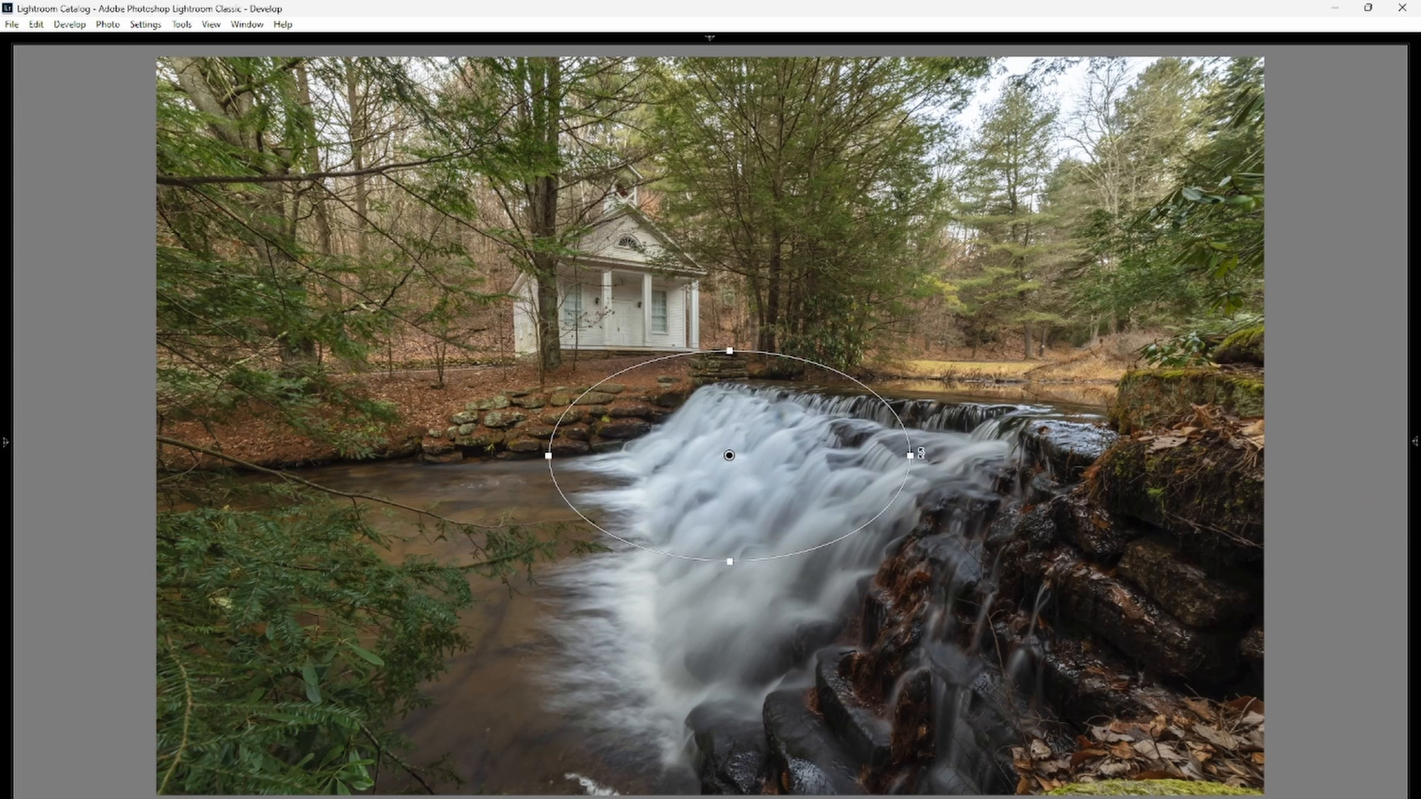
drag(922, 453, 887, 646)
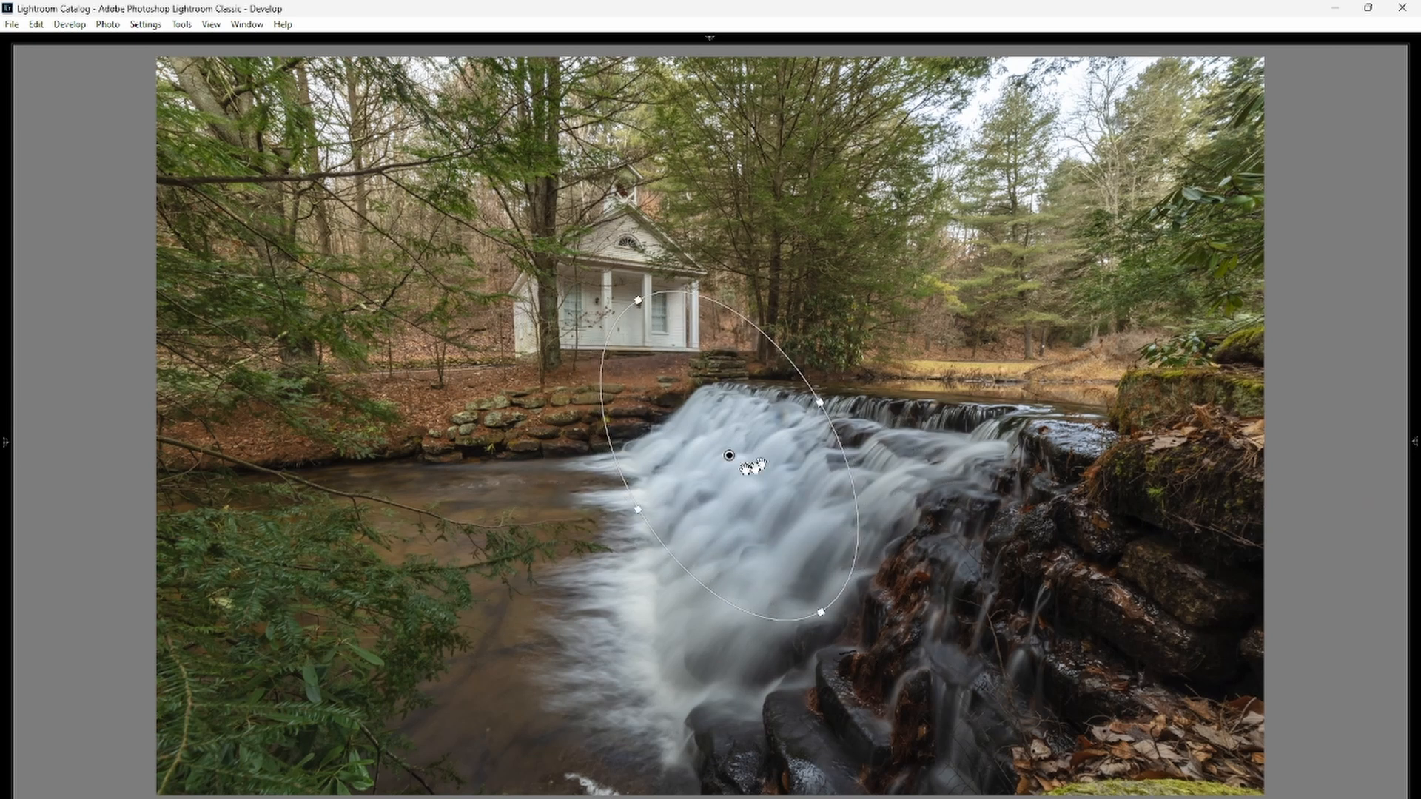
drag(742, 459, 746, 530)
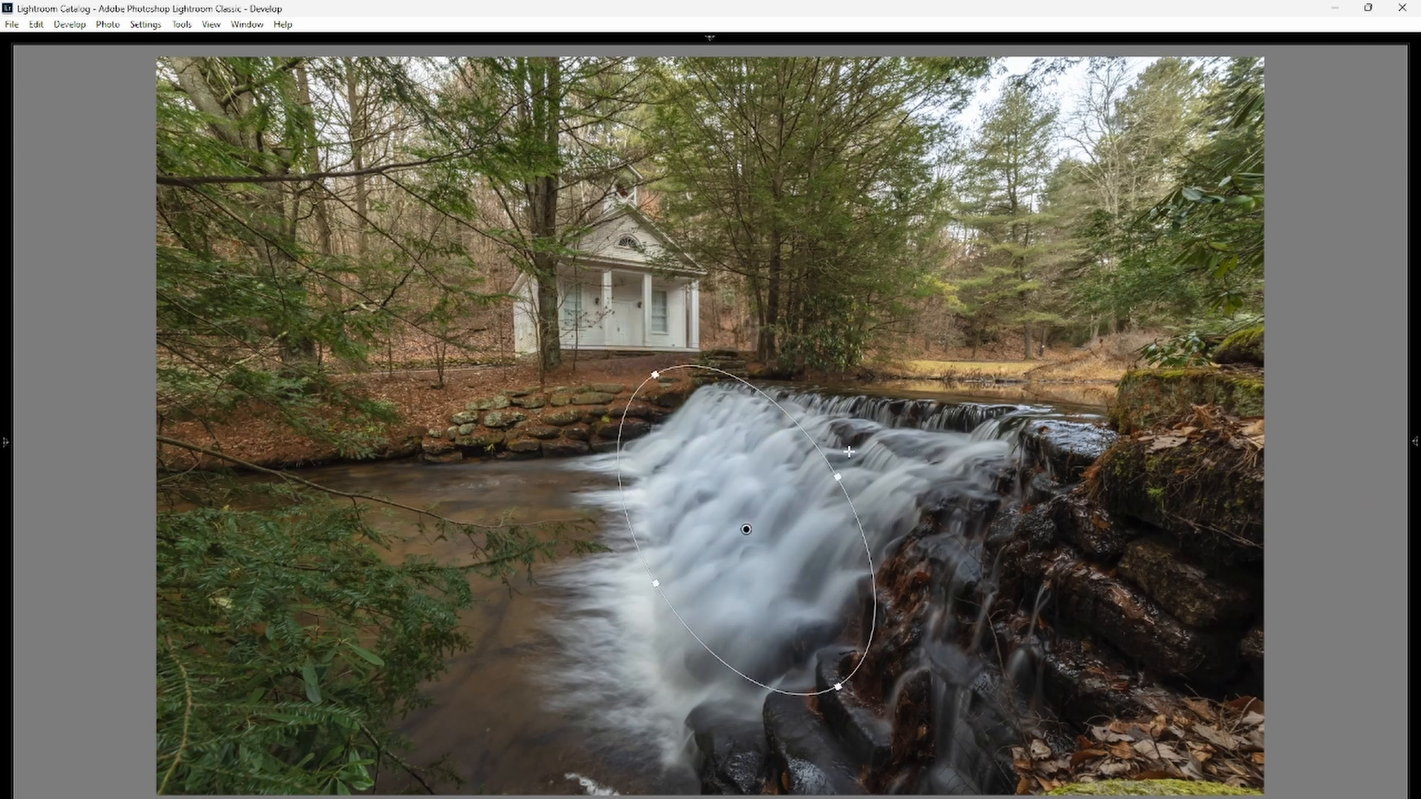
drag(840, 475, 905, 438)
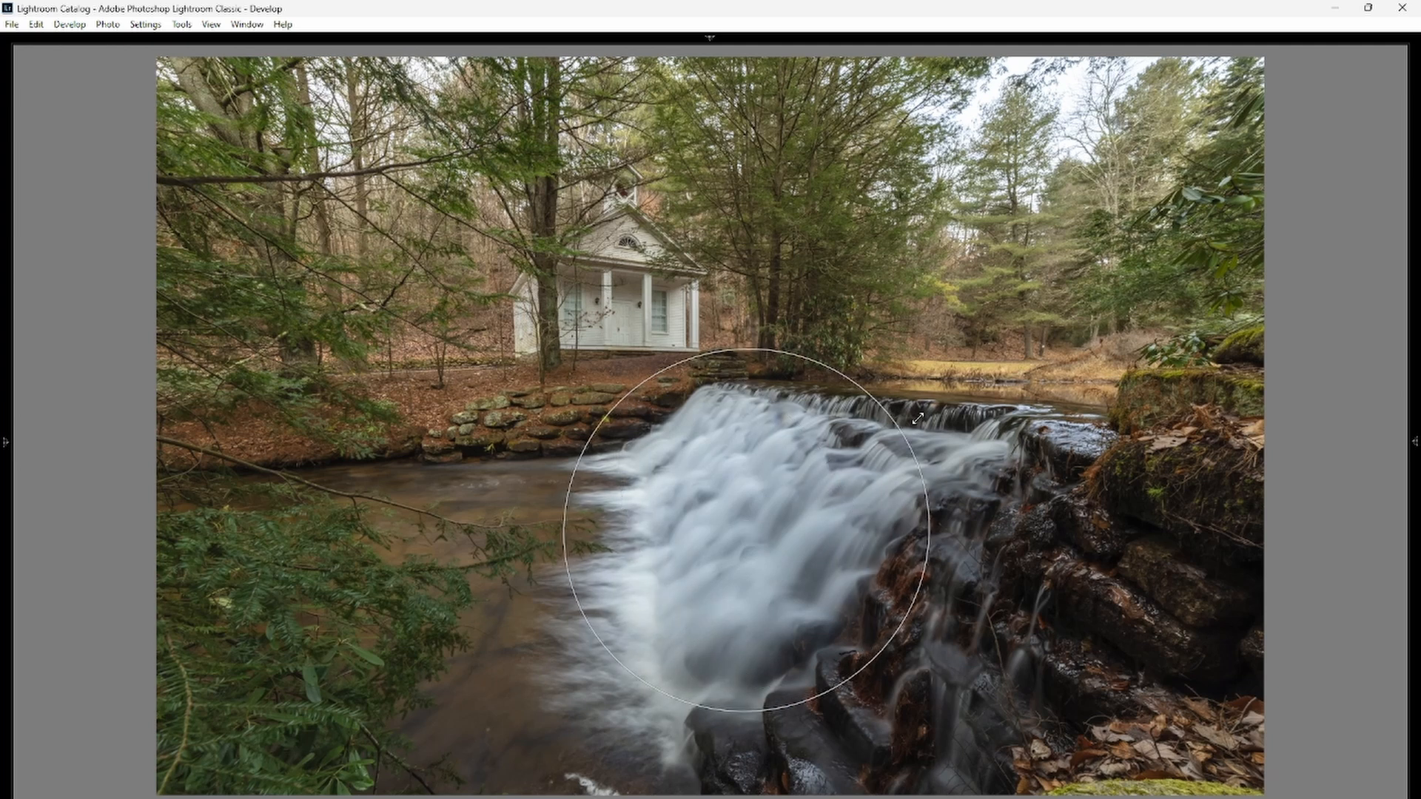
Set the waterfall radial filter to temperature −9, exposure 0.26 and saturation −84, and finish editing it.
mouse_move(1414, 335)
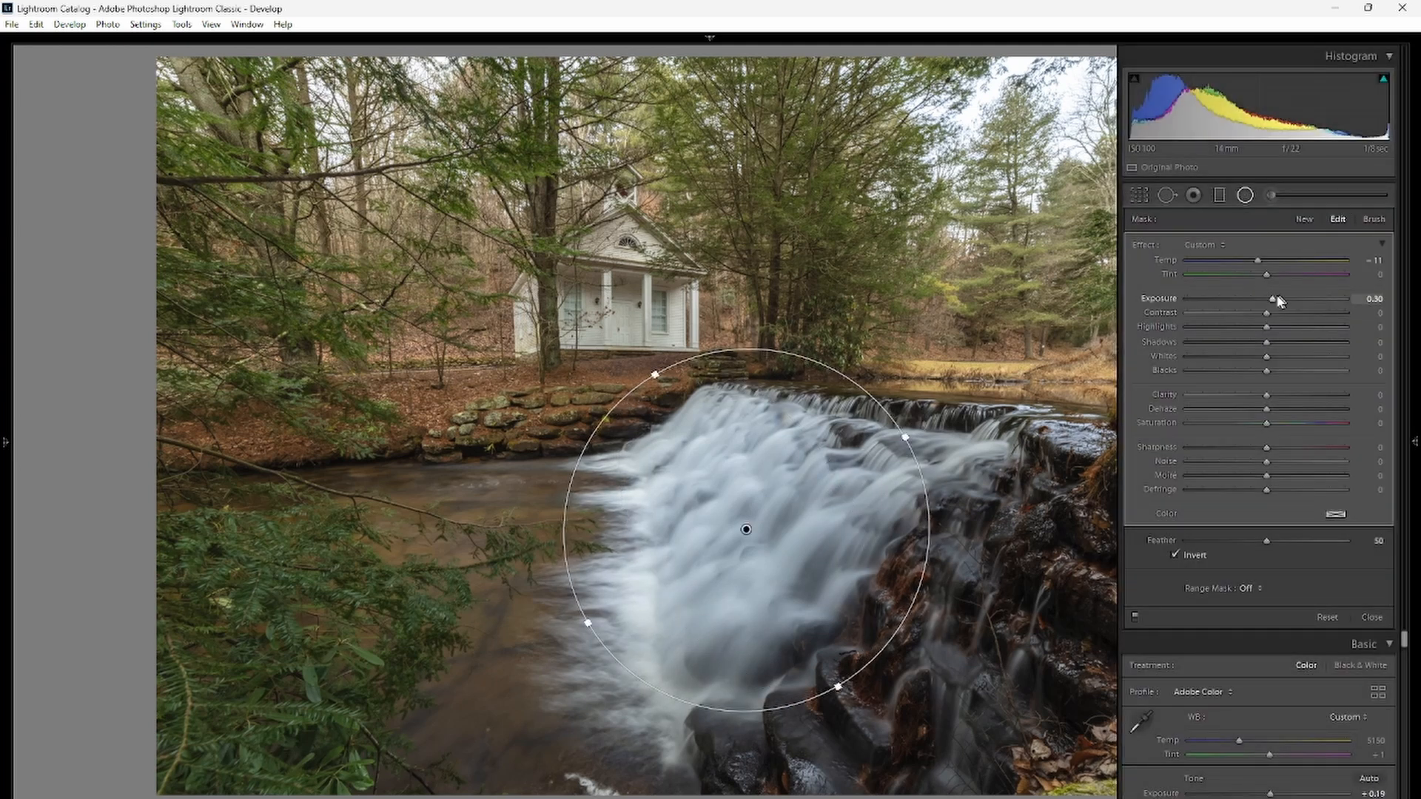
drag(1267, 302, 1273, 309)
mouse_move(1257, 260)
mouse_down()
mouse_move(1183, 274)
mouse_move(1308, 269)
mouse_move(1261, 270)
mouse_up()
drag(1266, 422, 1065, 462)
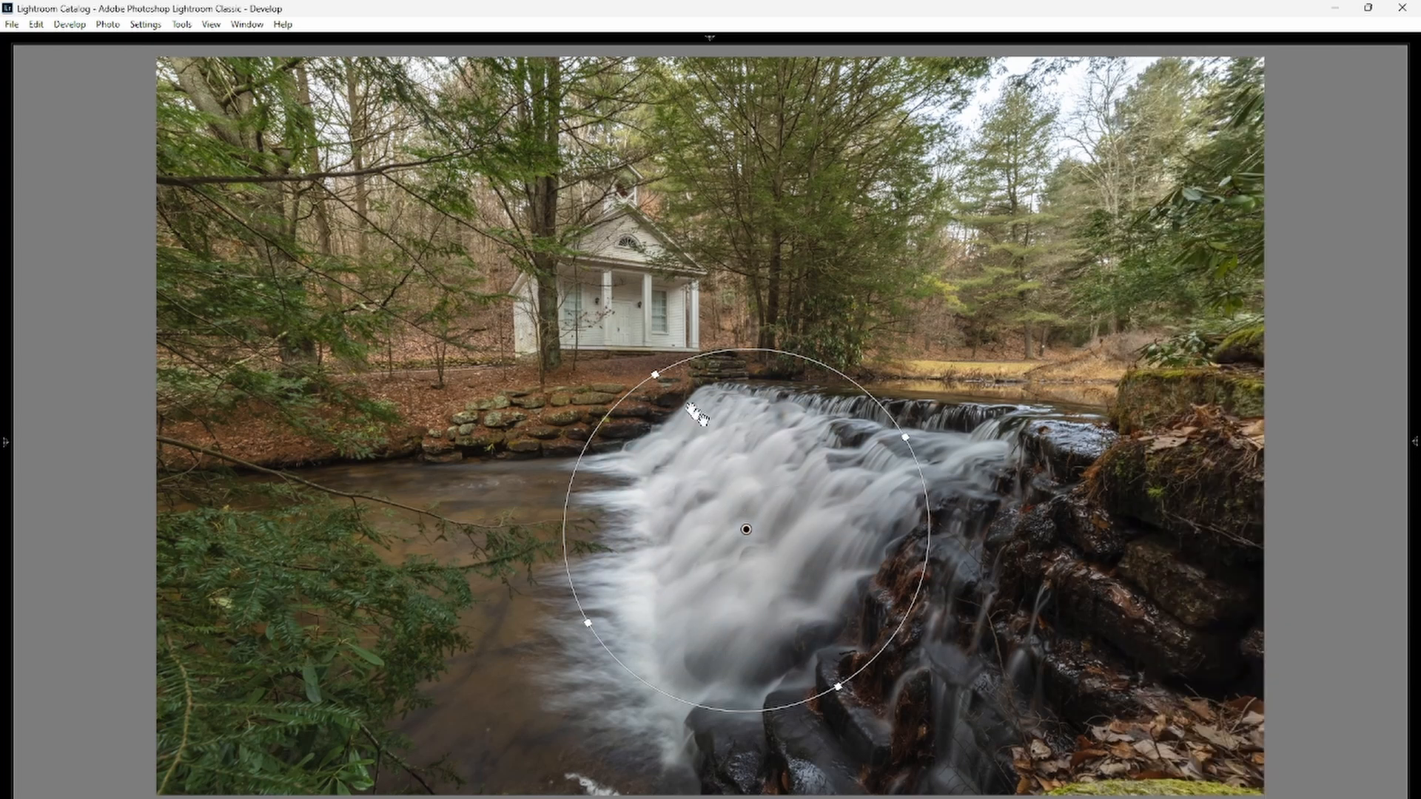
mouse_move(1414, 442)
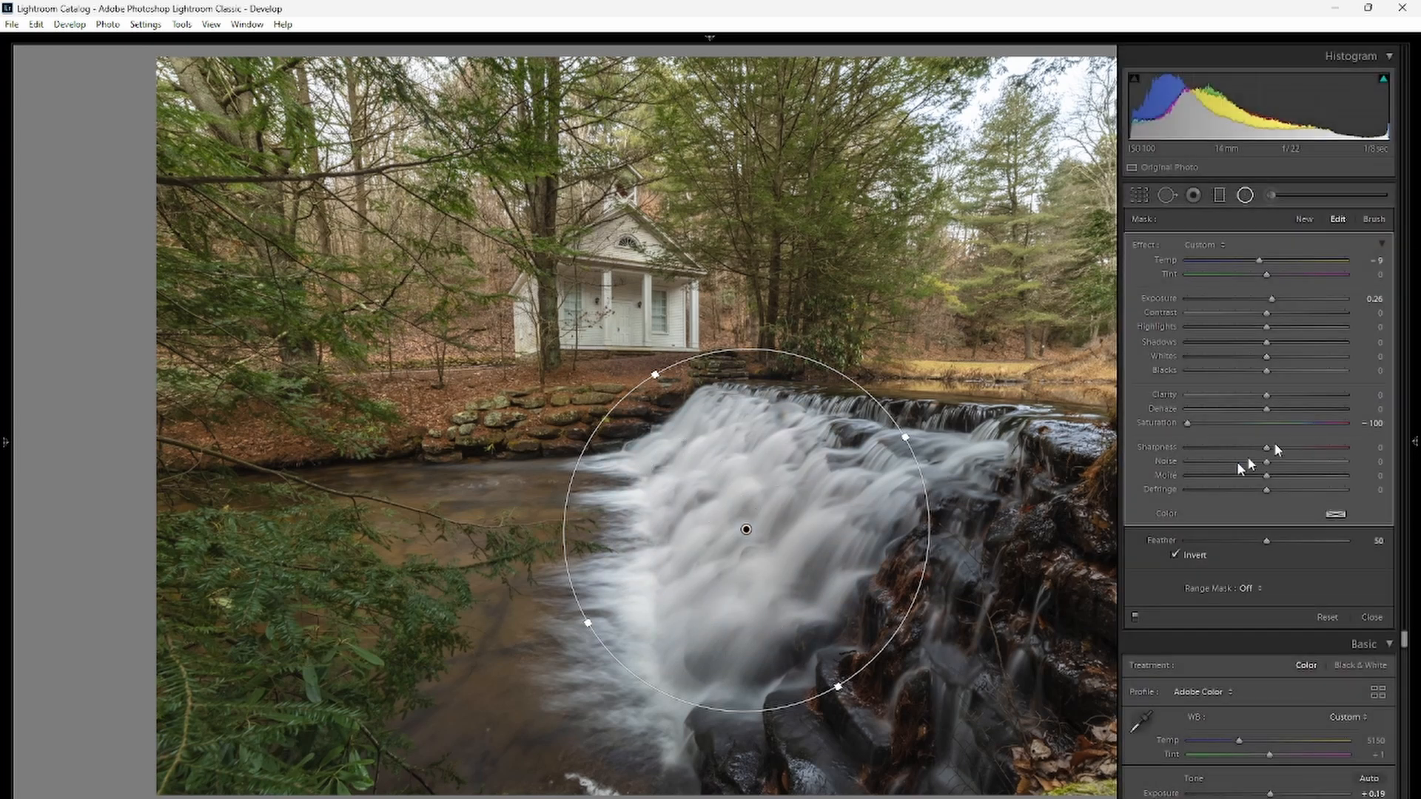
mouse_move(1188, 423)
mouse_down()
mouse_move(1404, 435)
mouse_move(1208, 422)
mouse_up()
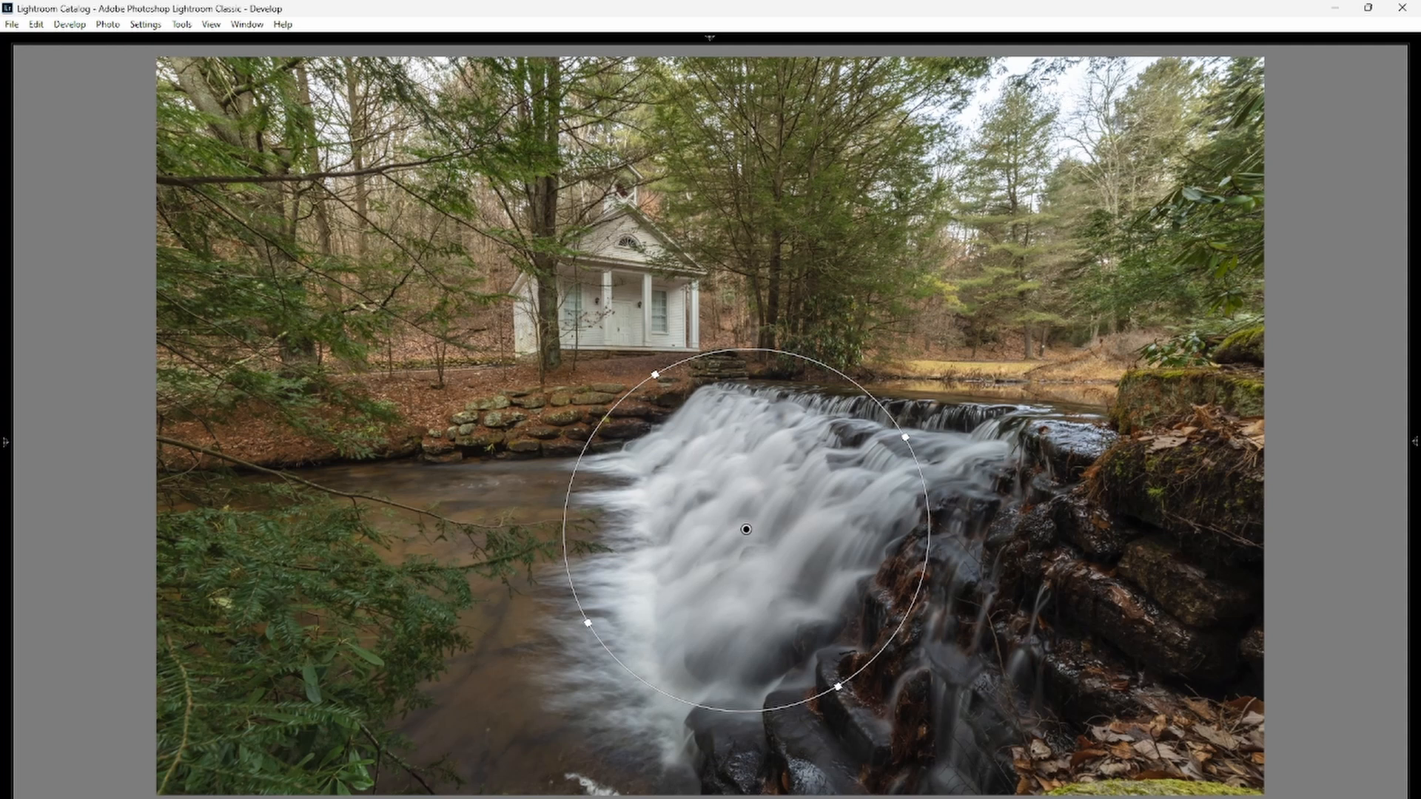
mouse_move(1415, 442)
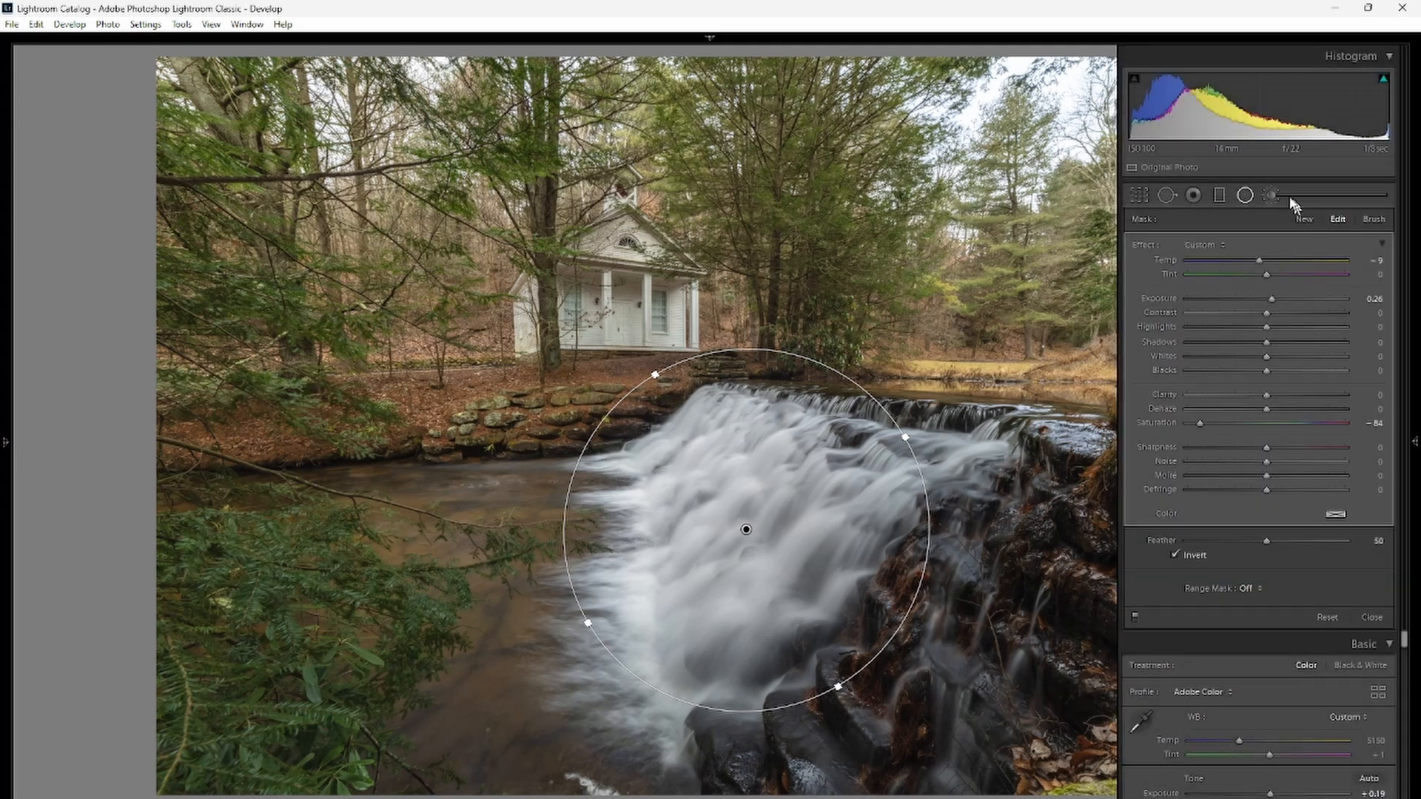
click(1248, 201)
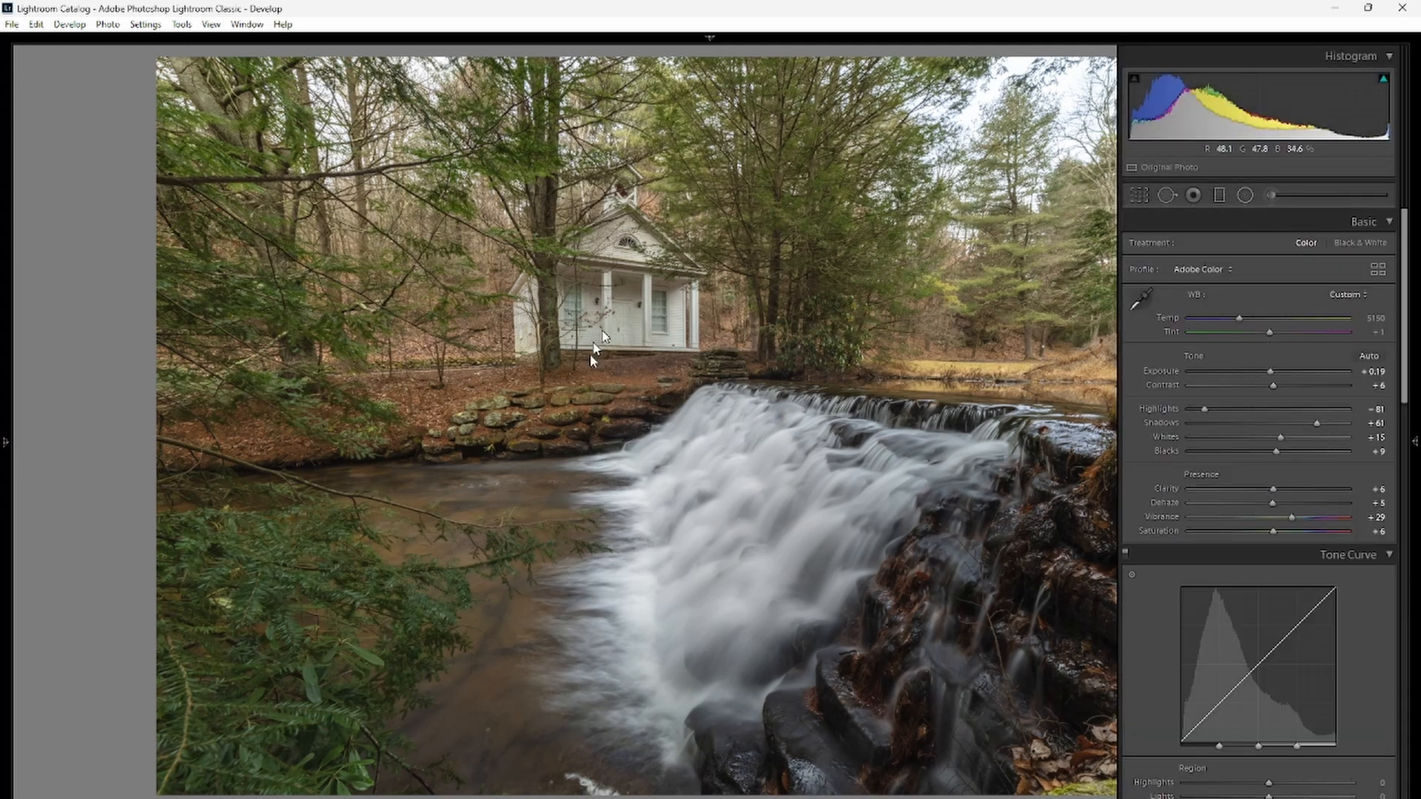
Add a second radial filter around the white building and set its exposure to 0.79.
mouse_move(1416, 222)
click(1247, 196)
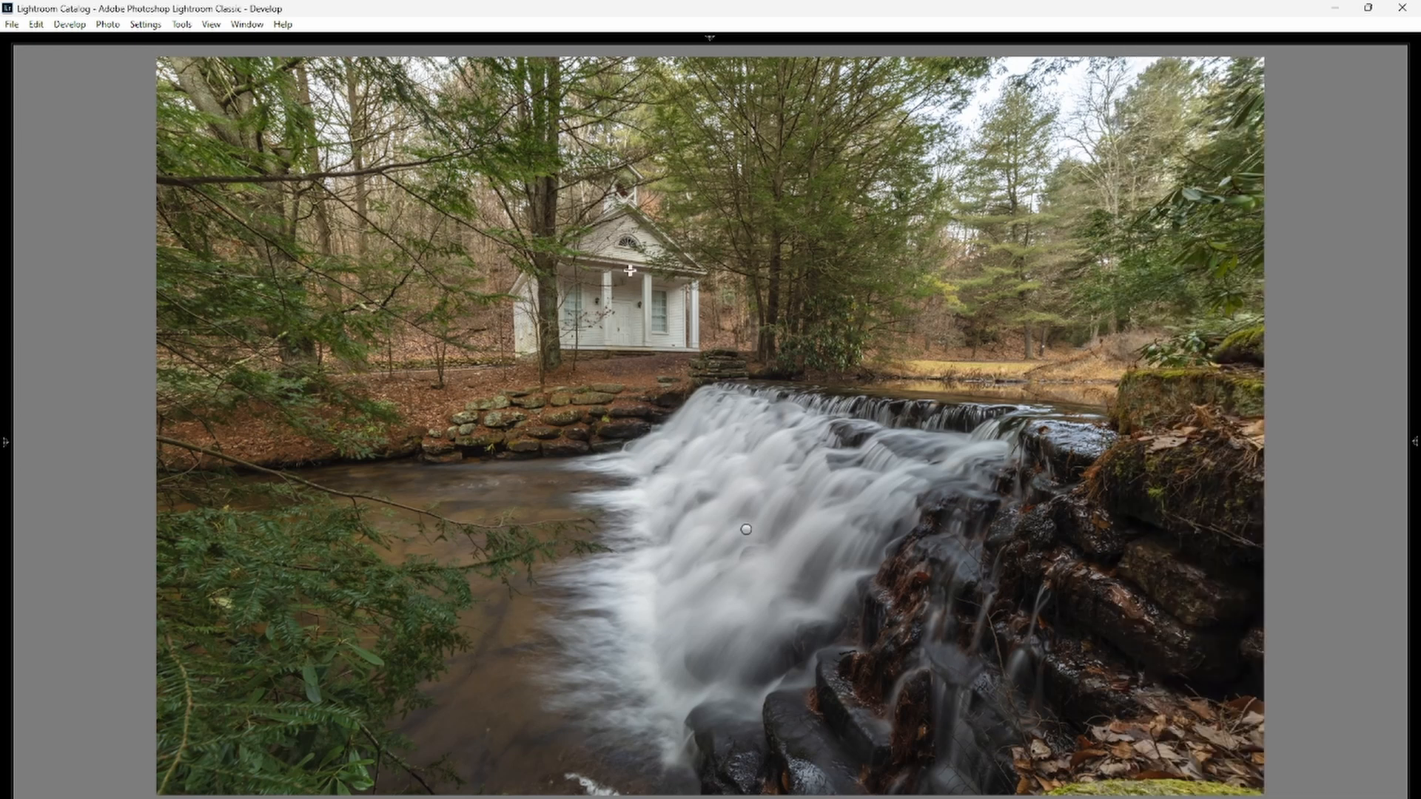
drag(627, 270, 748, 372)
mouse_move(1415, 304)
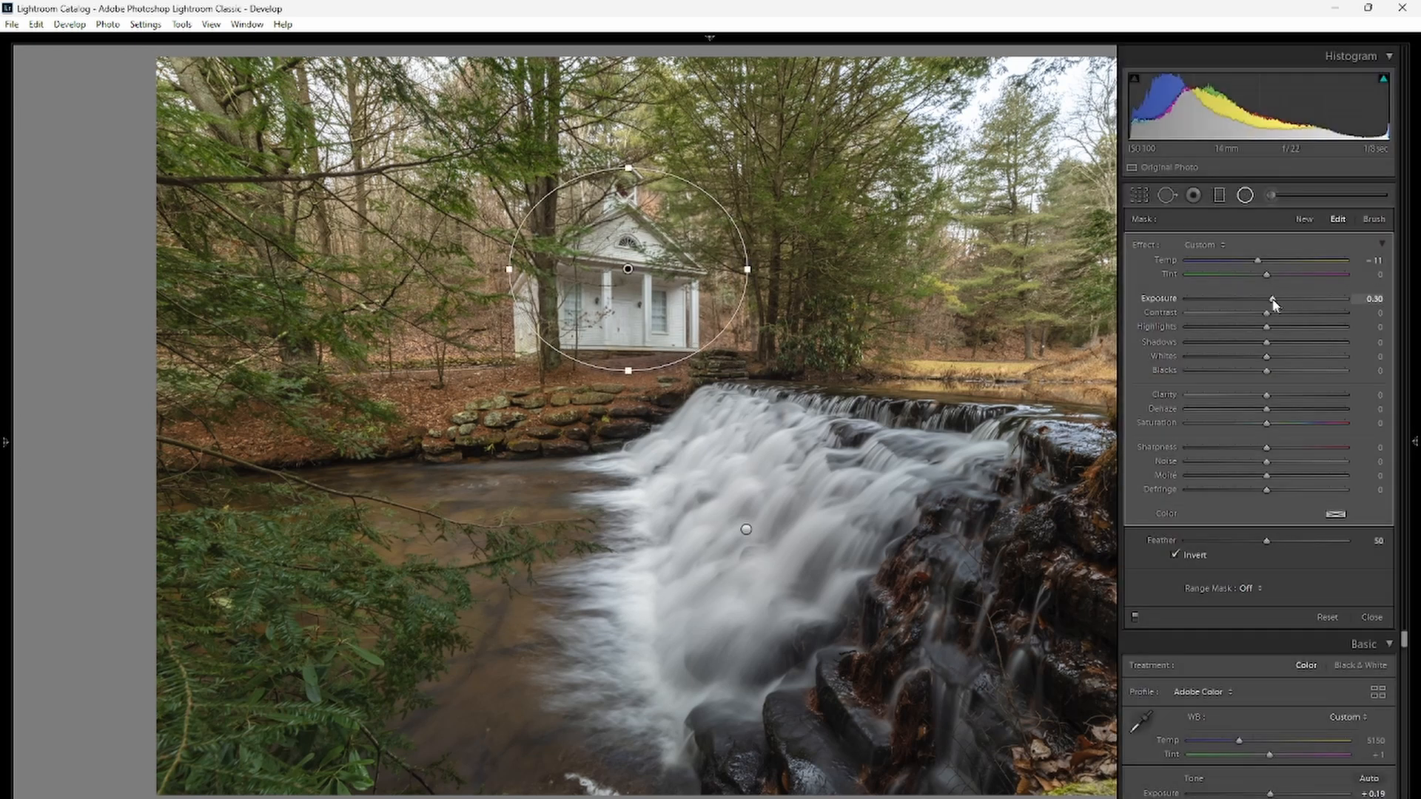
drag(1272, 298, 1278, 301)
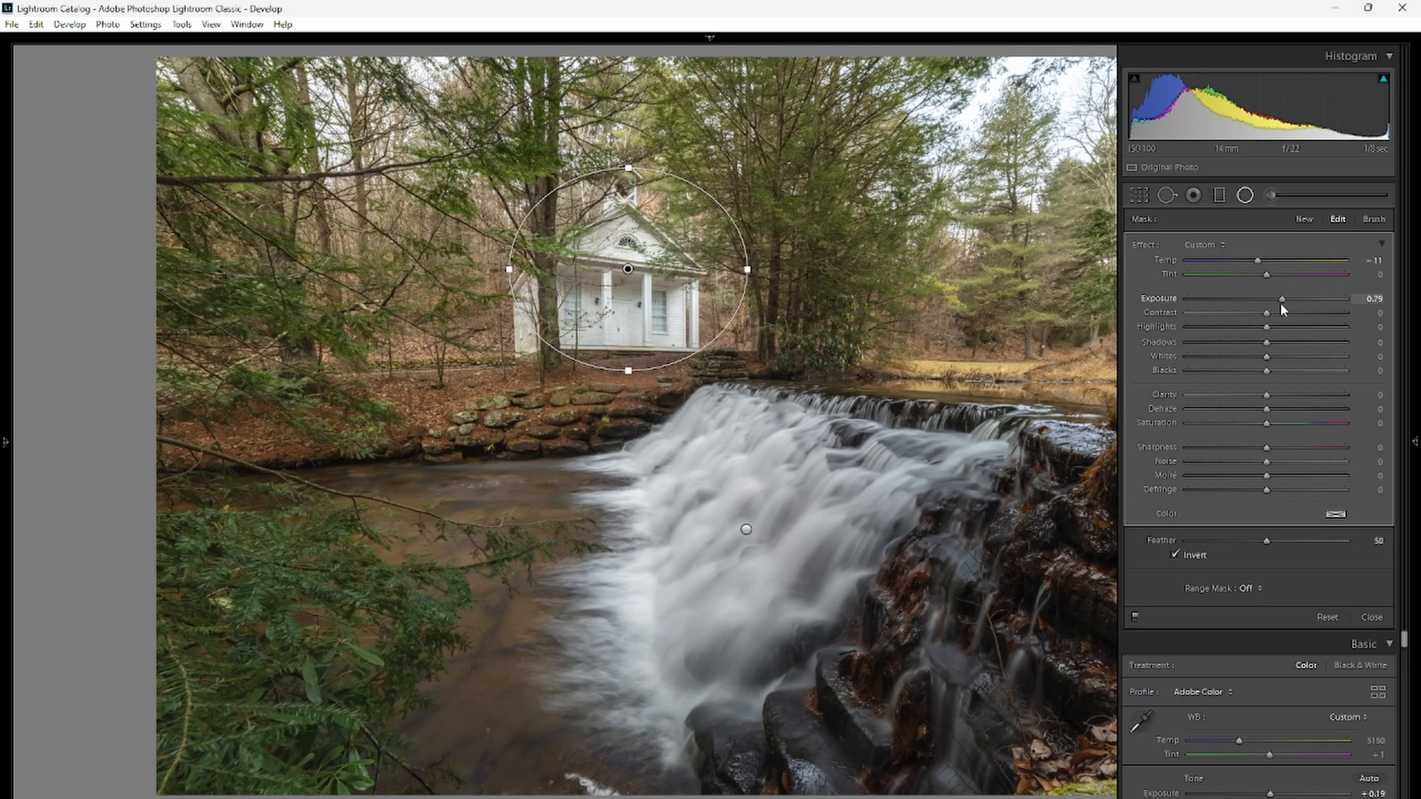
Set the white building radial filter's exposure to 0.82 and finish editing it.
drag(1284, 304, 1280, 302)
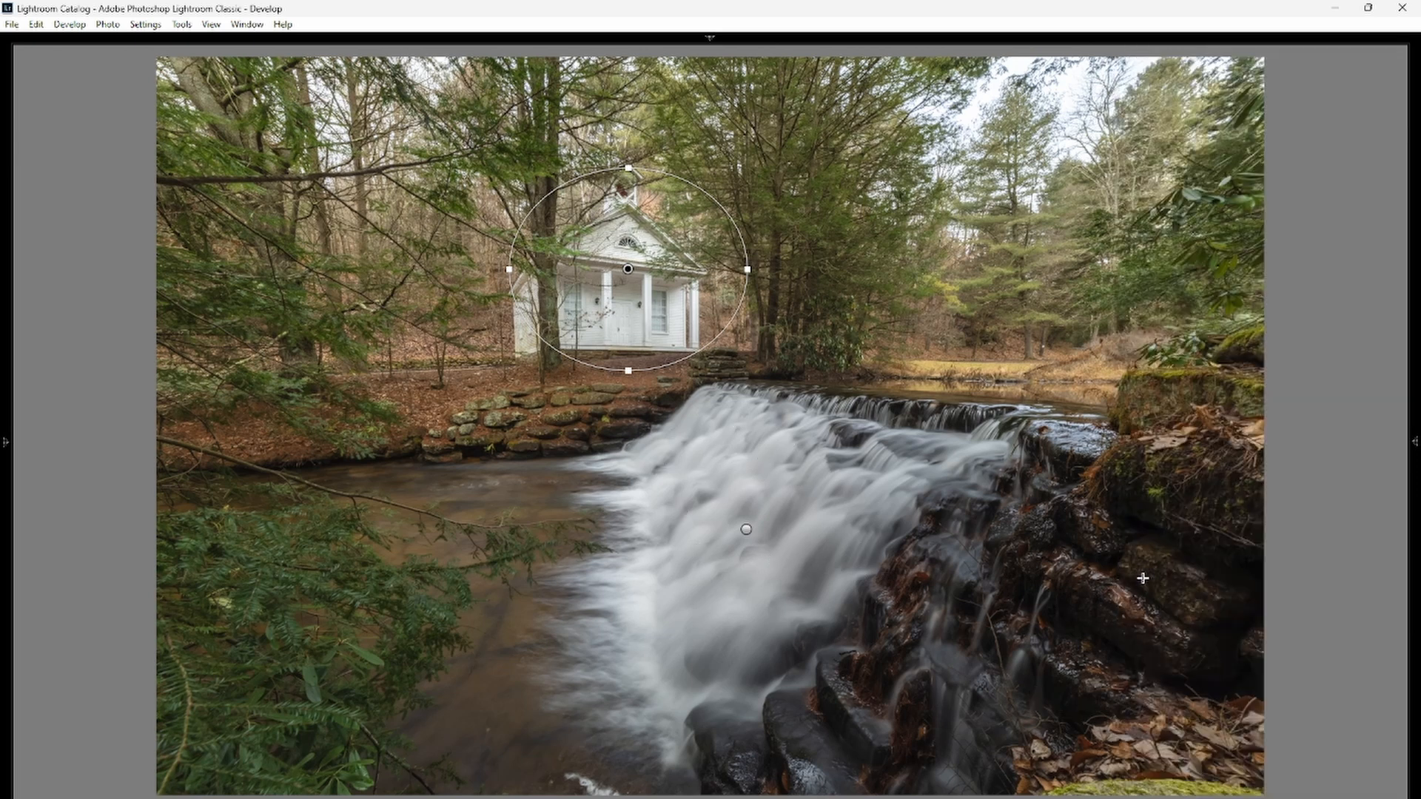
mouse_move(1412, 293)
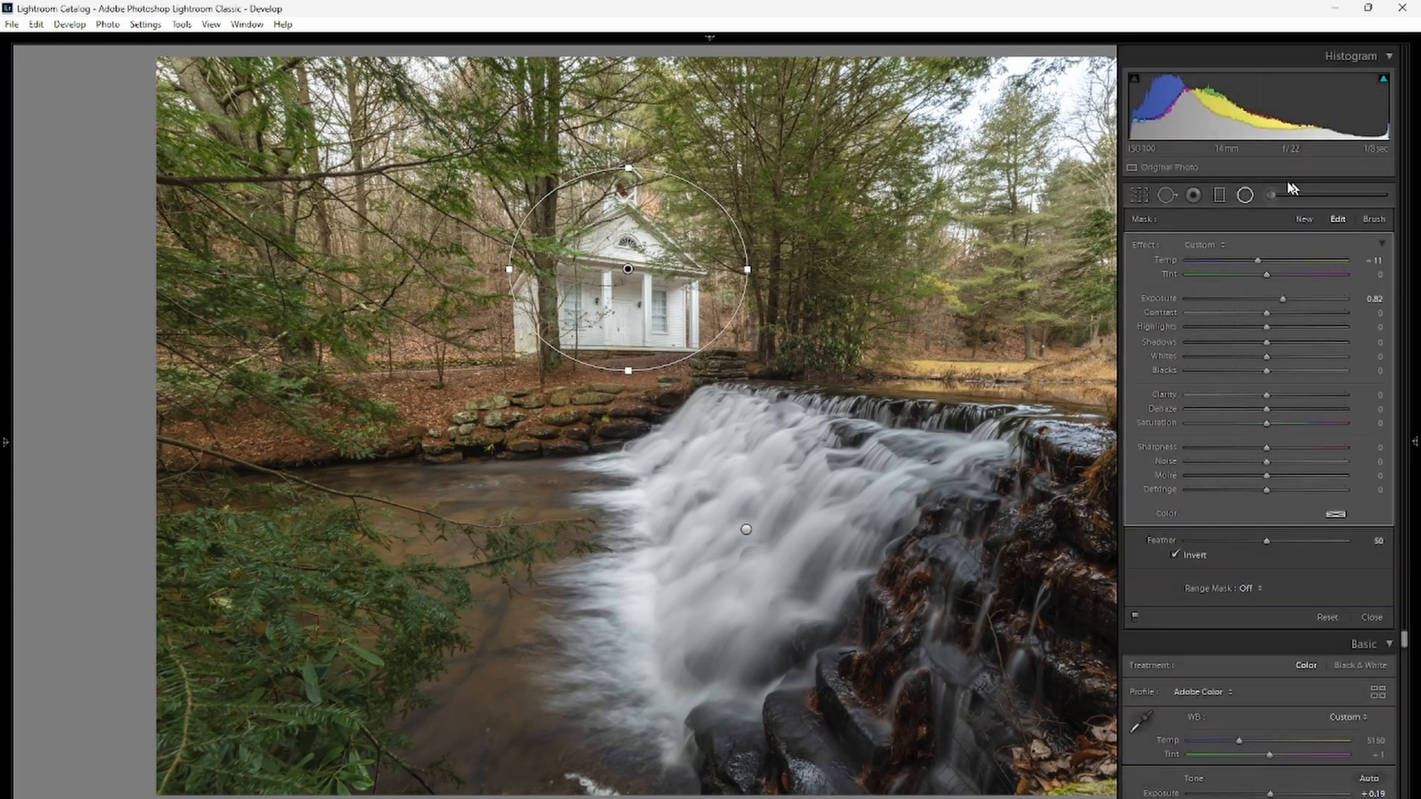
click(1246, 195)
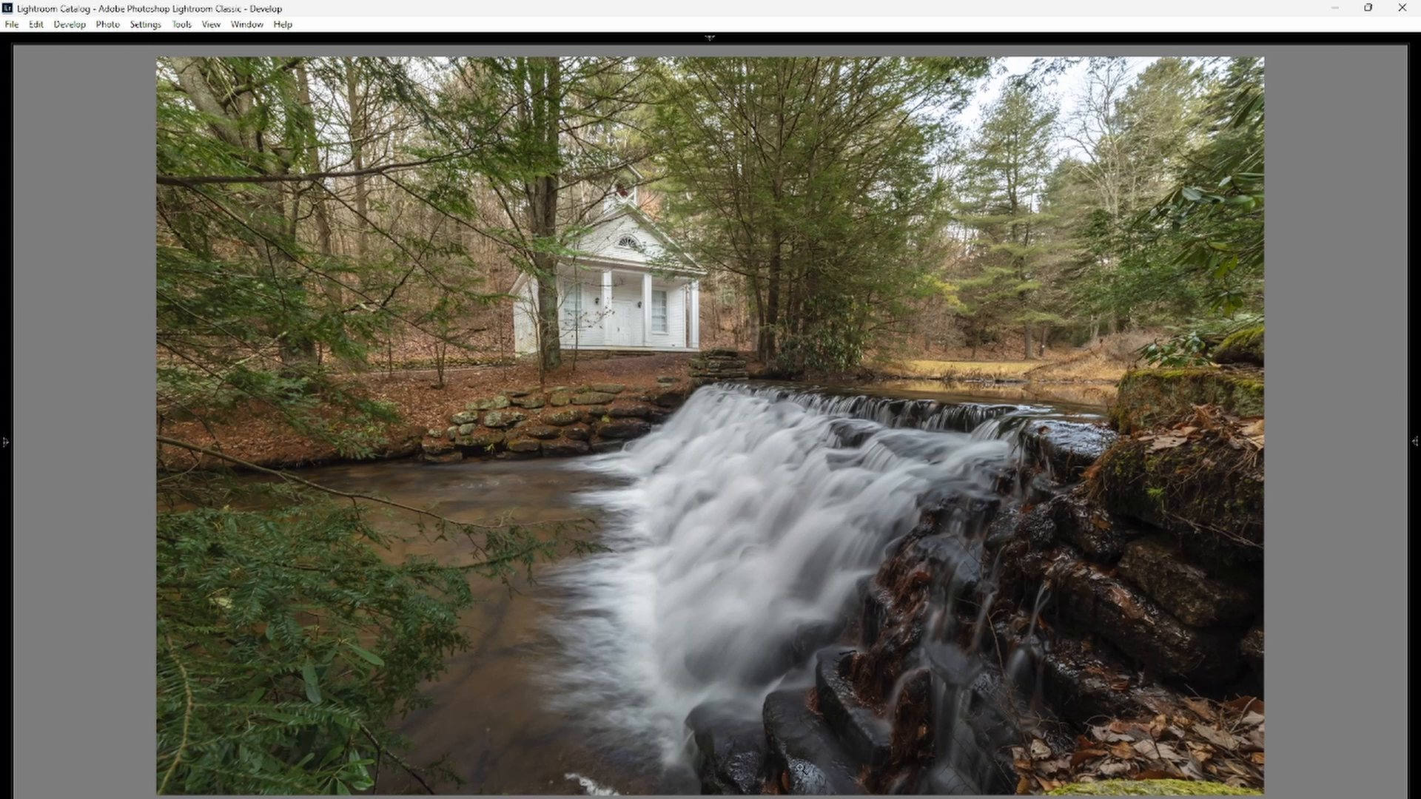
Add a radial filter over the dark rocks beside the waterfall, rotate it diagonally and shift it slightly further onto the rocks.
mouse_move(1410, 355)
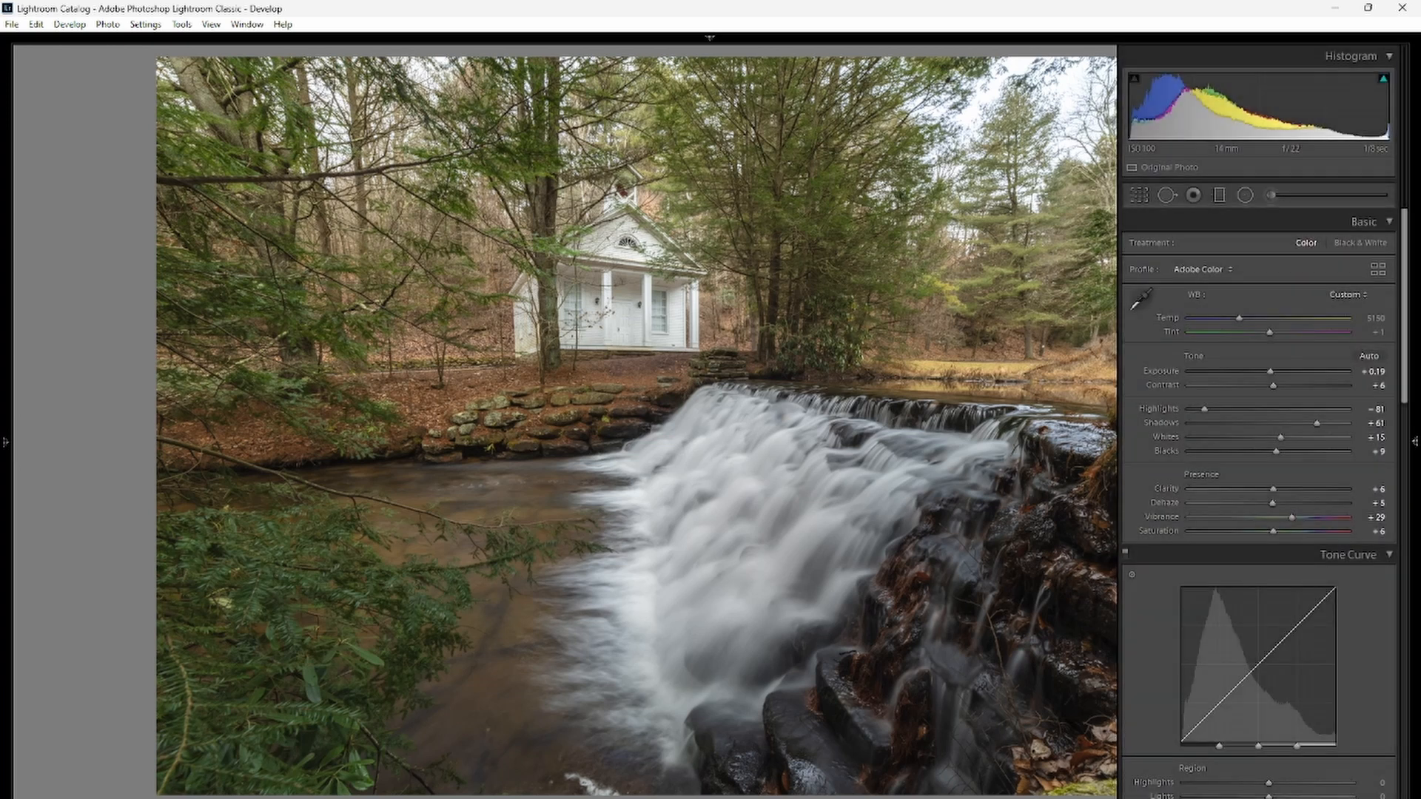
click(1244, 195)
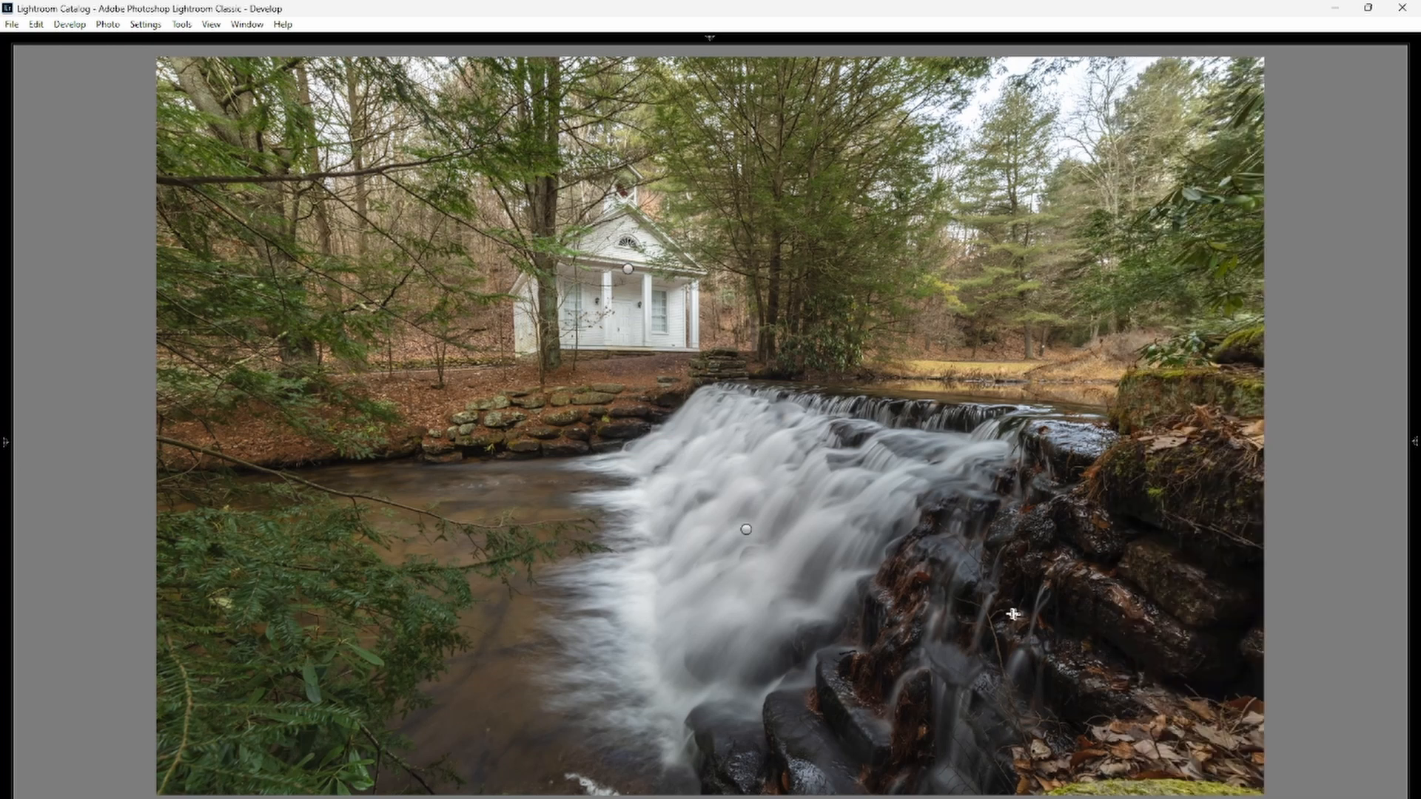
drag(1013, 613, 1280, 422)
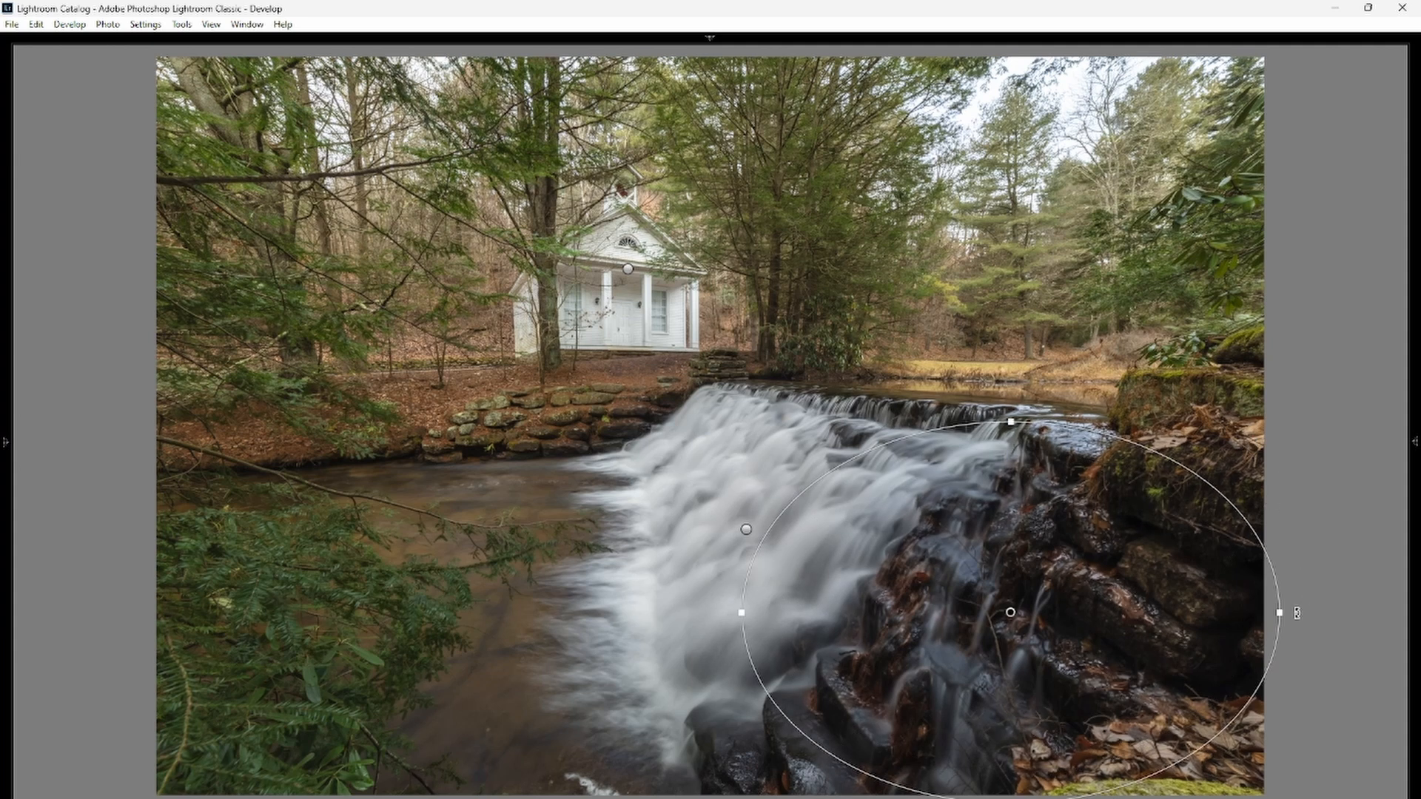
drag(1296, 612, 1329, 418)
drag(1025, 617, 1039, 623)
Set the rock radial filter to exposure 0.37 and shadows 28, and finish editing it.
mouse_move(1414, 422)
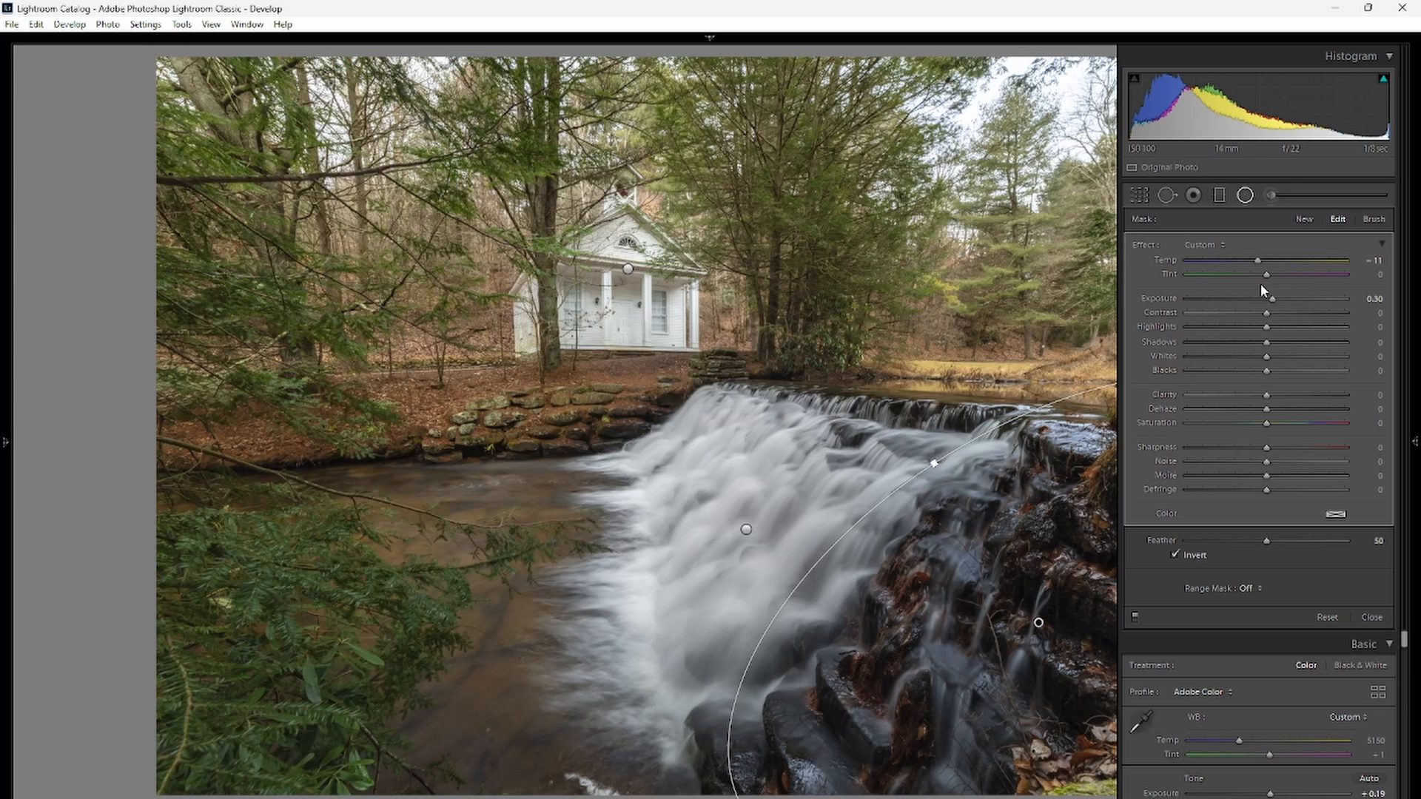
drag(1272, 300, 1273, 300)
mouse_move(1268, 346)
mouse_down()
mouse_move(1330, 343)
mouse_move(1273, 347)
mouse_move(1288, 348)
mouse_up()
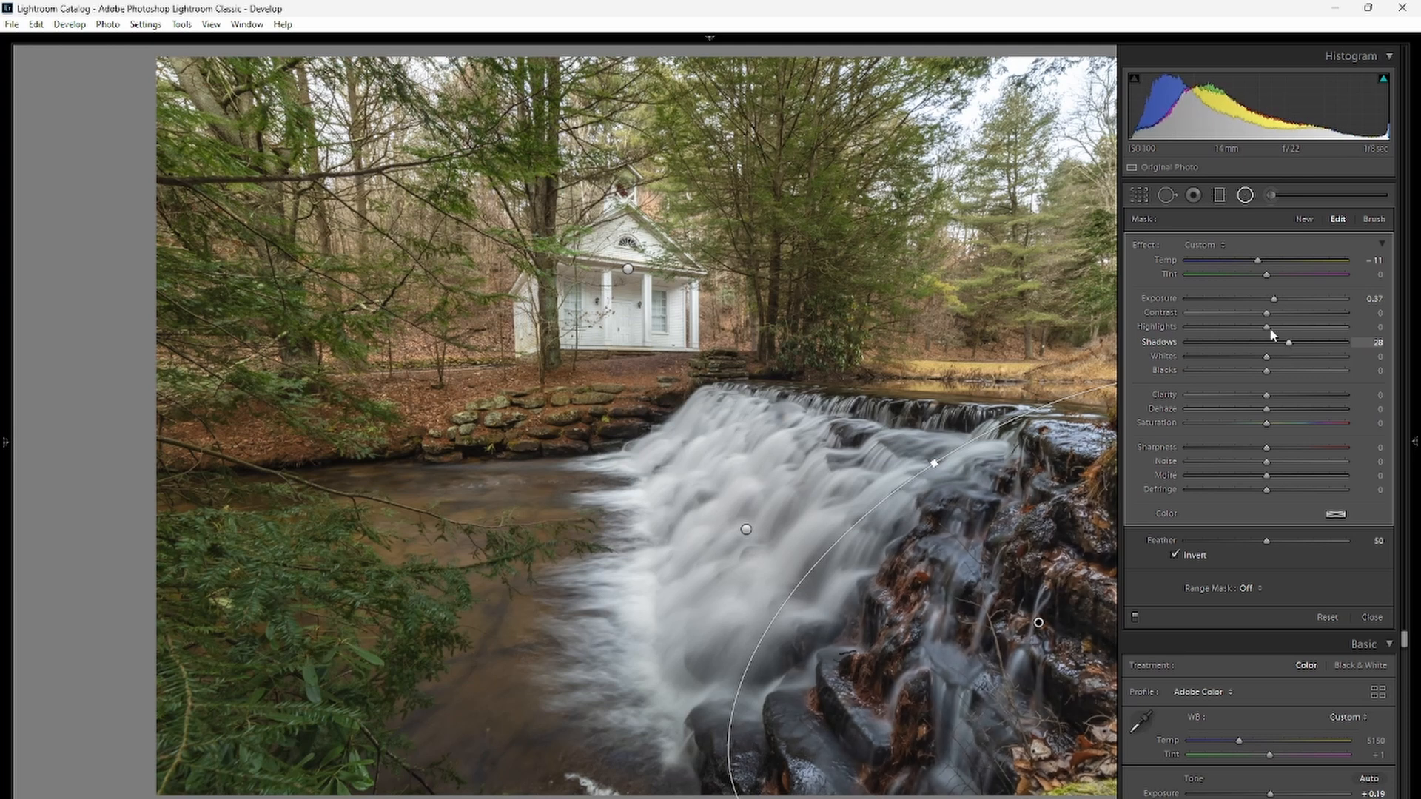
click(1245, 194)
key(Tab)
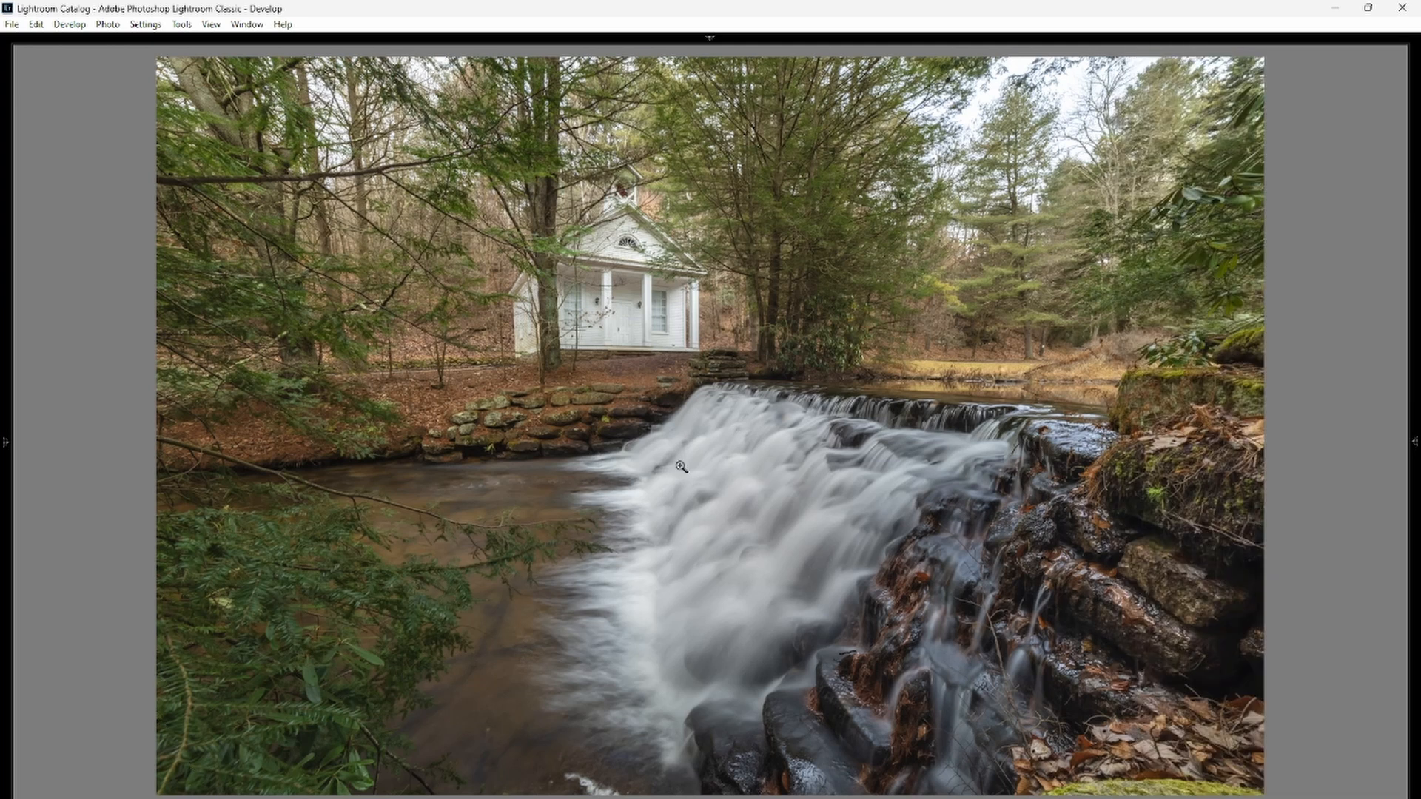
Add a diagonal graduated filter over the photo's lower-left foliage and water, shift it further toward that corner, and check its mask overlay.
mouse_move(1414, 442)
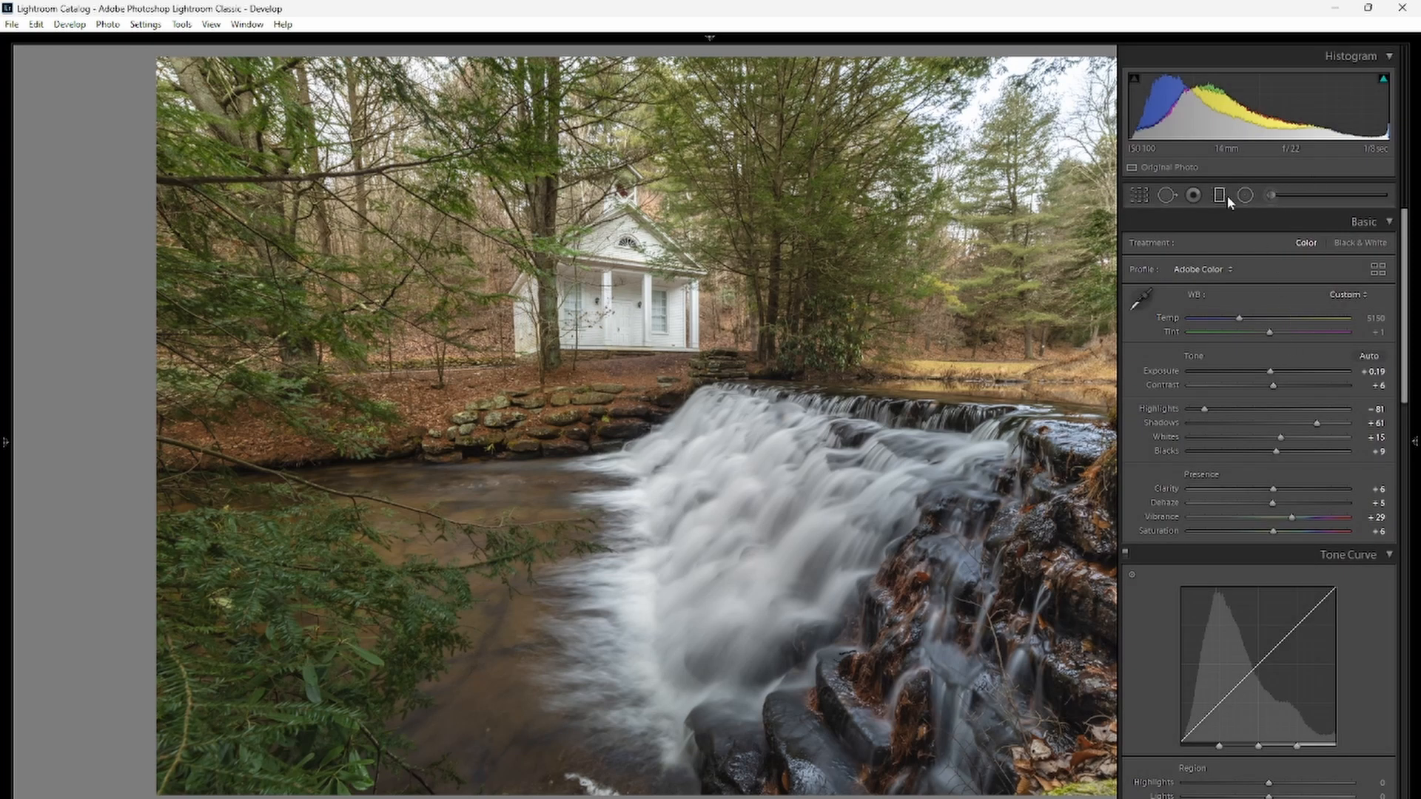
click(1220, 196)
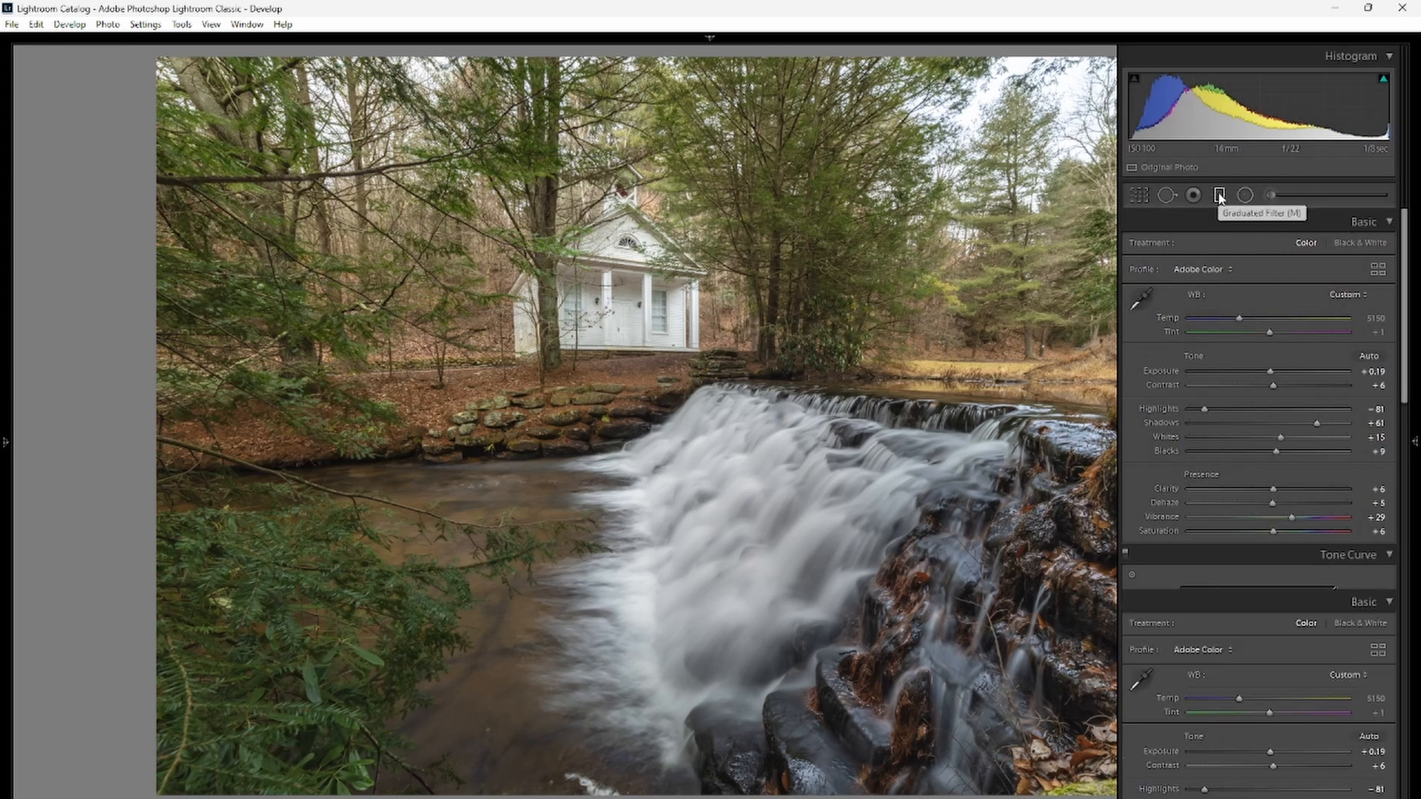
drag(331, 575, 585, 342)
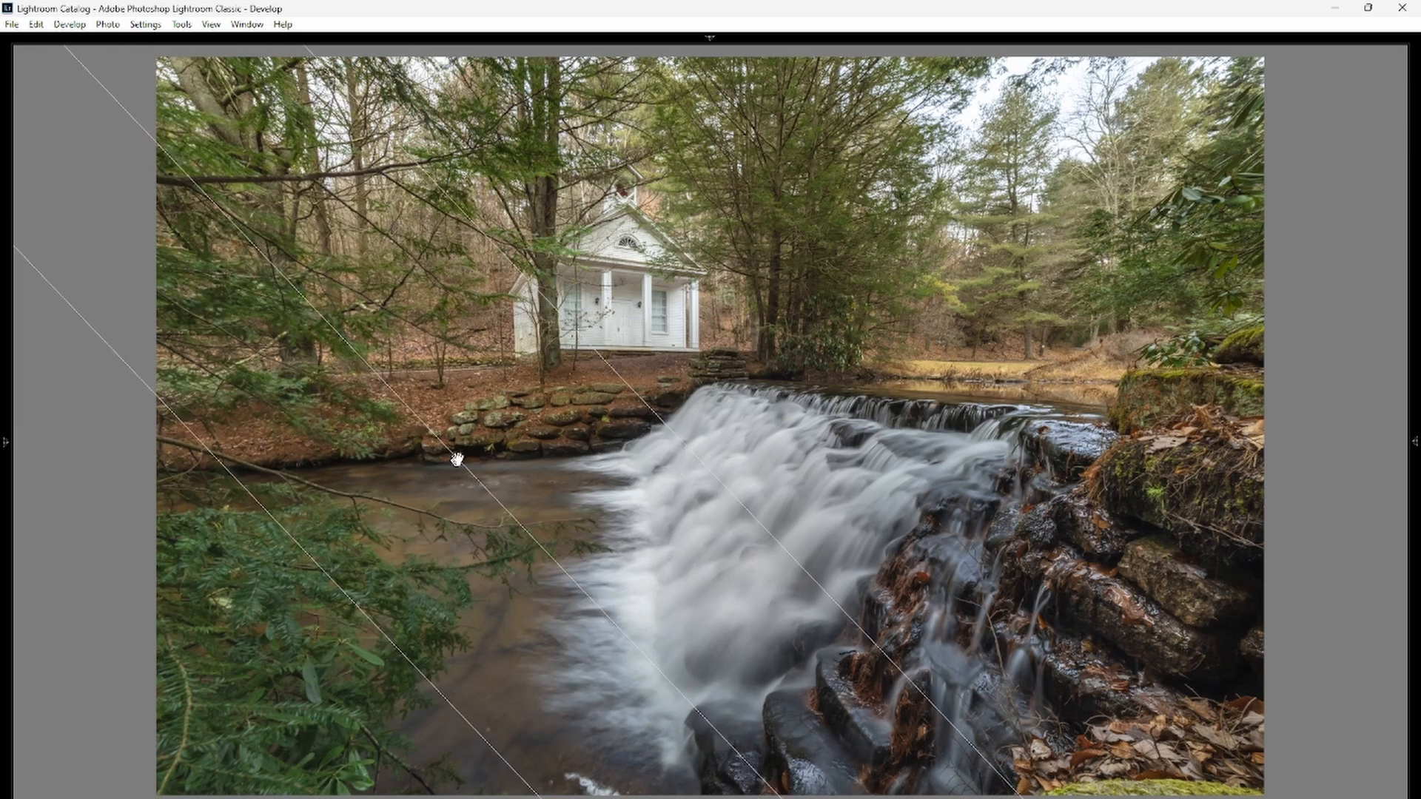
drag(456, 458, 438, 492)
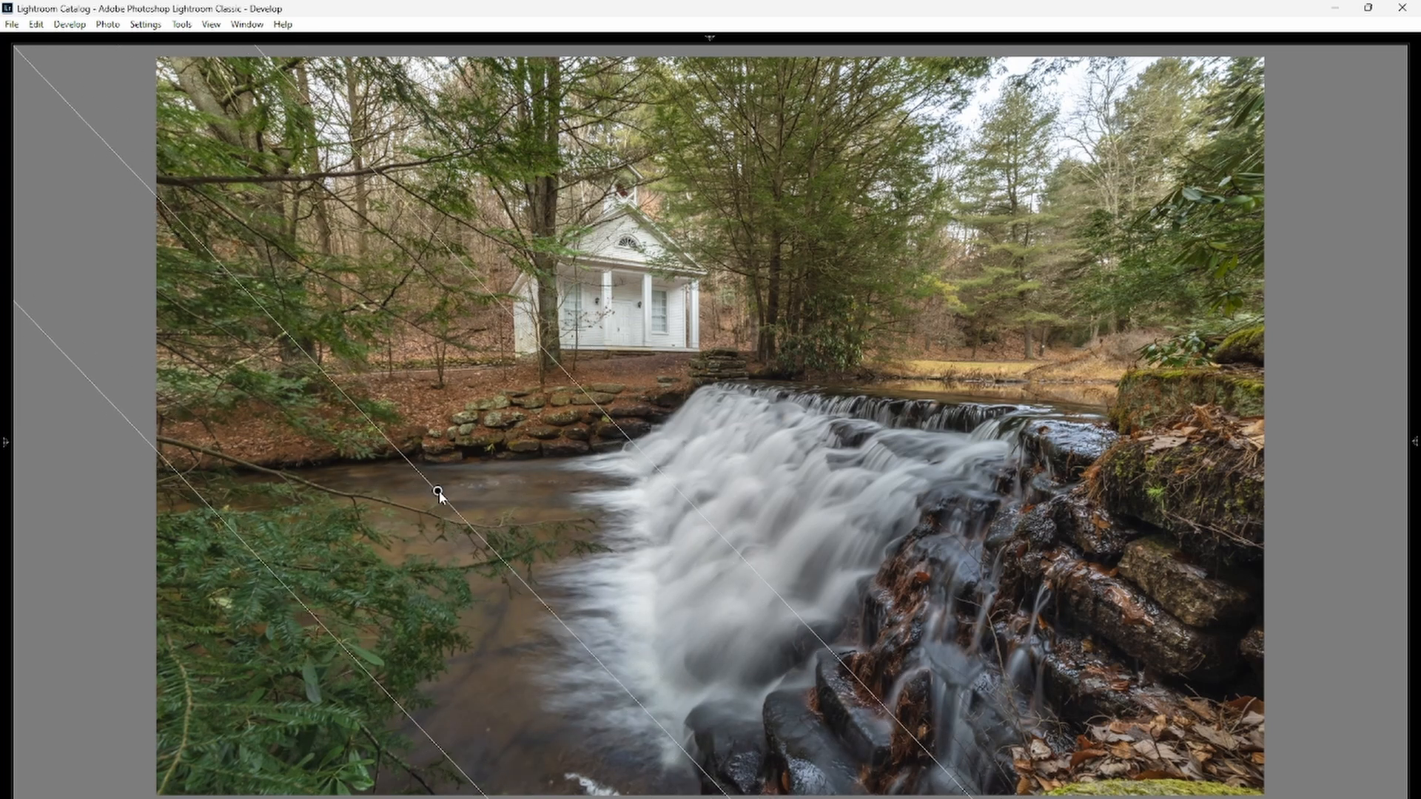
key(o)
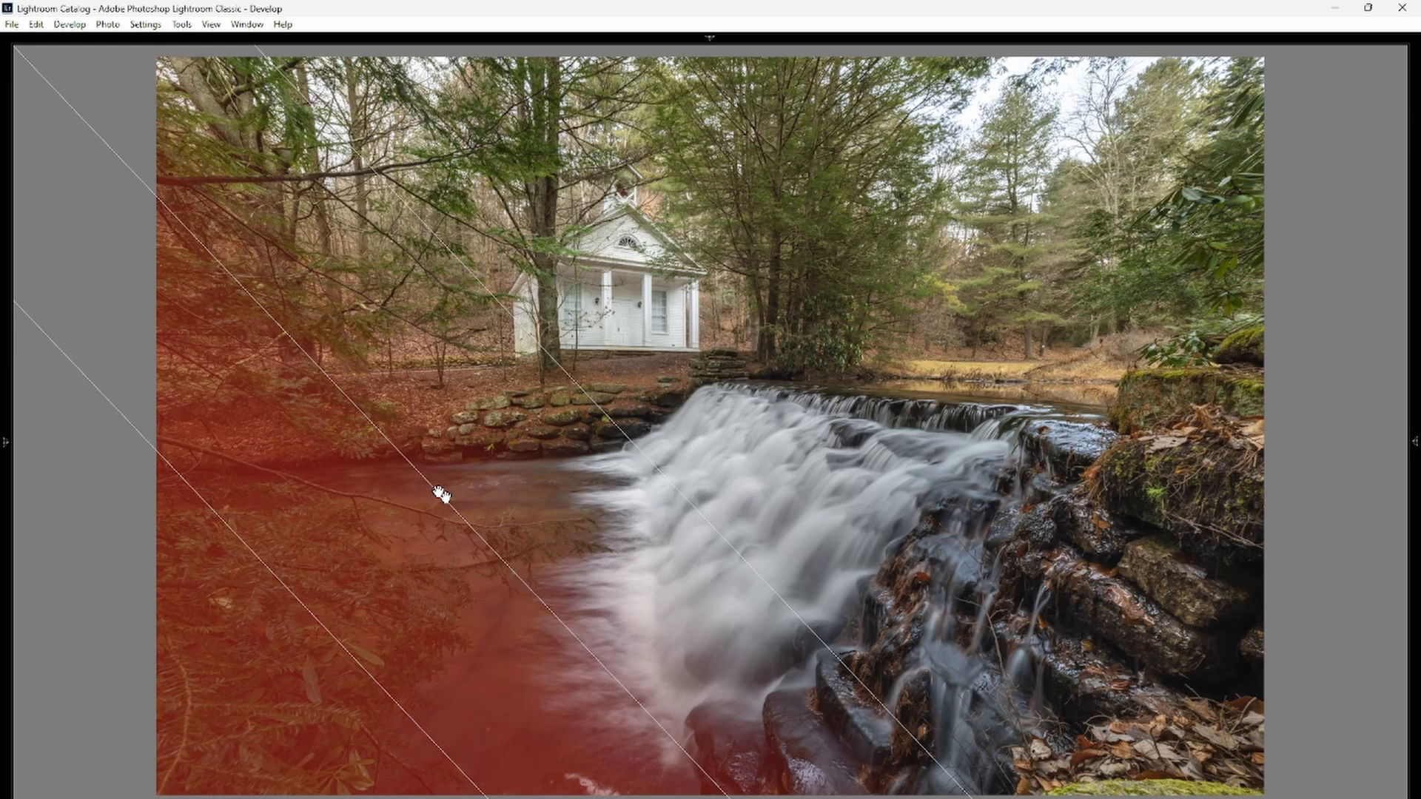
Raise the graduated filter's exposure slightly, finish editing it, and view the whole photo without the side panels.
mouse_move(1415, 255)
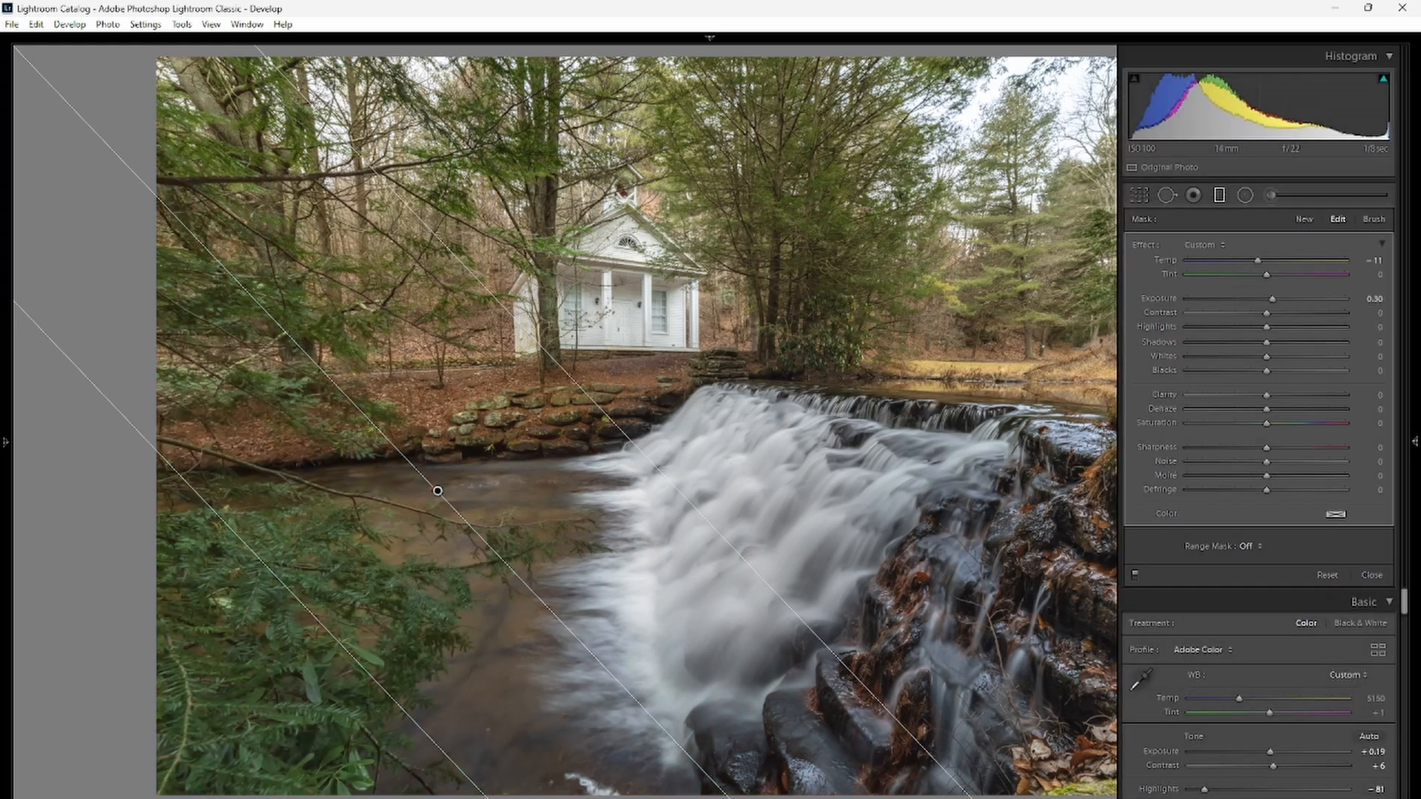
mouse_move(1274, 301)
mouse_down()
mouse_move(1342, 301)
mouse_move(1254, 304)
mouse_move(1276, 305)
mouse_up()
click(1219, 194)
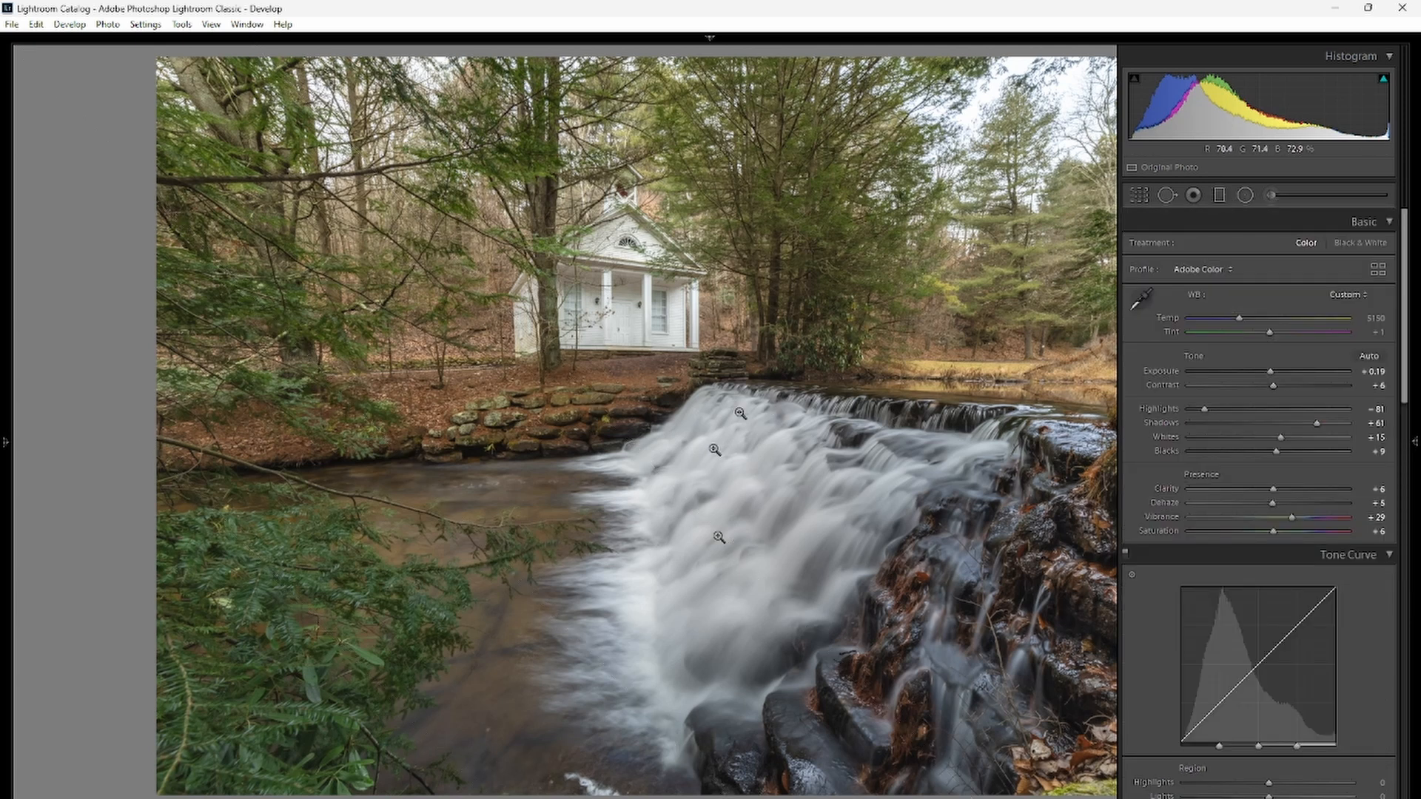
key(Tab)
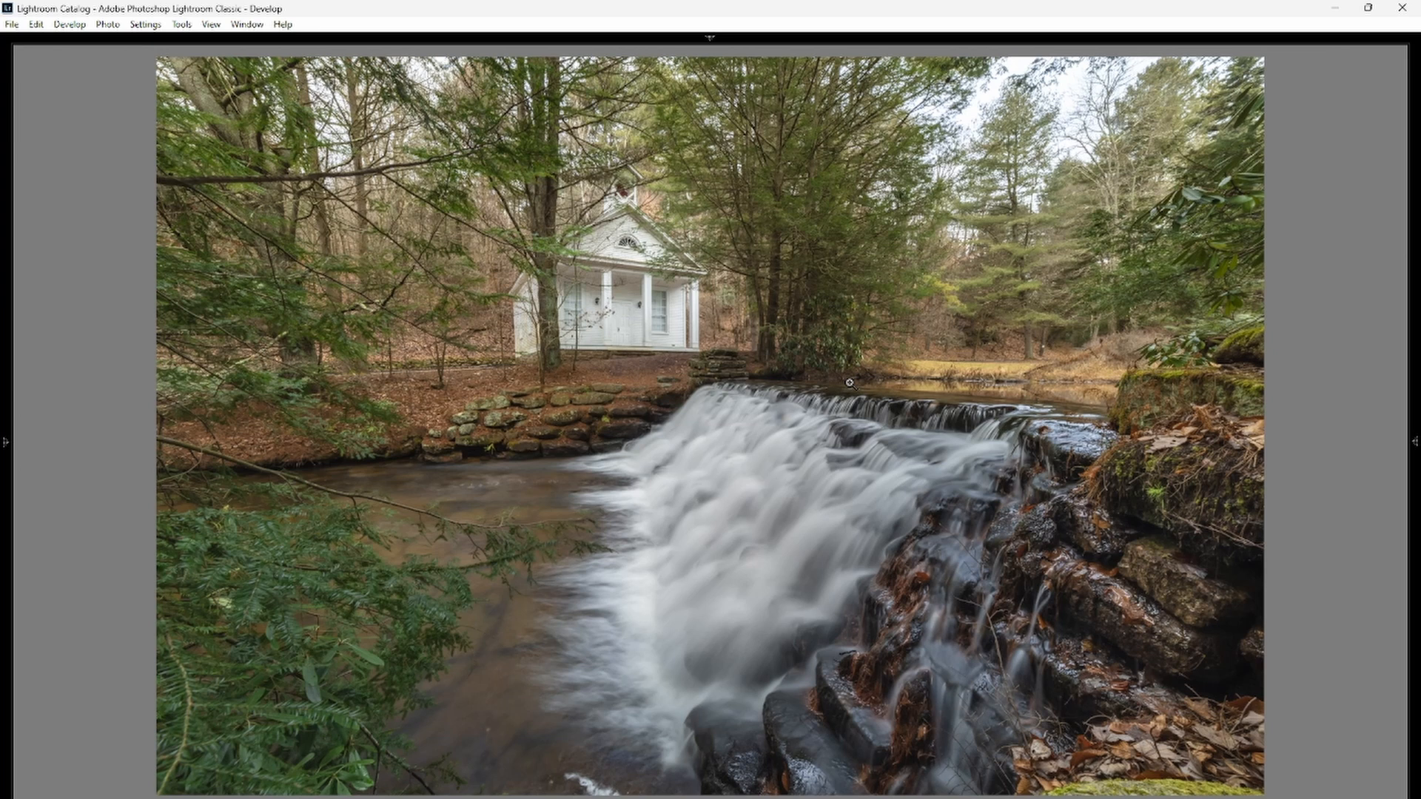
mouse_move(602, 793)
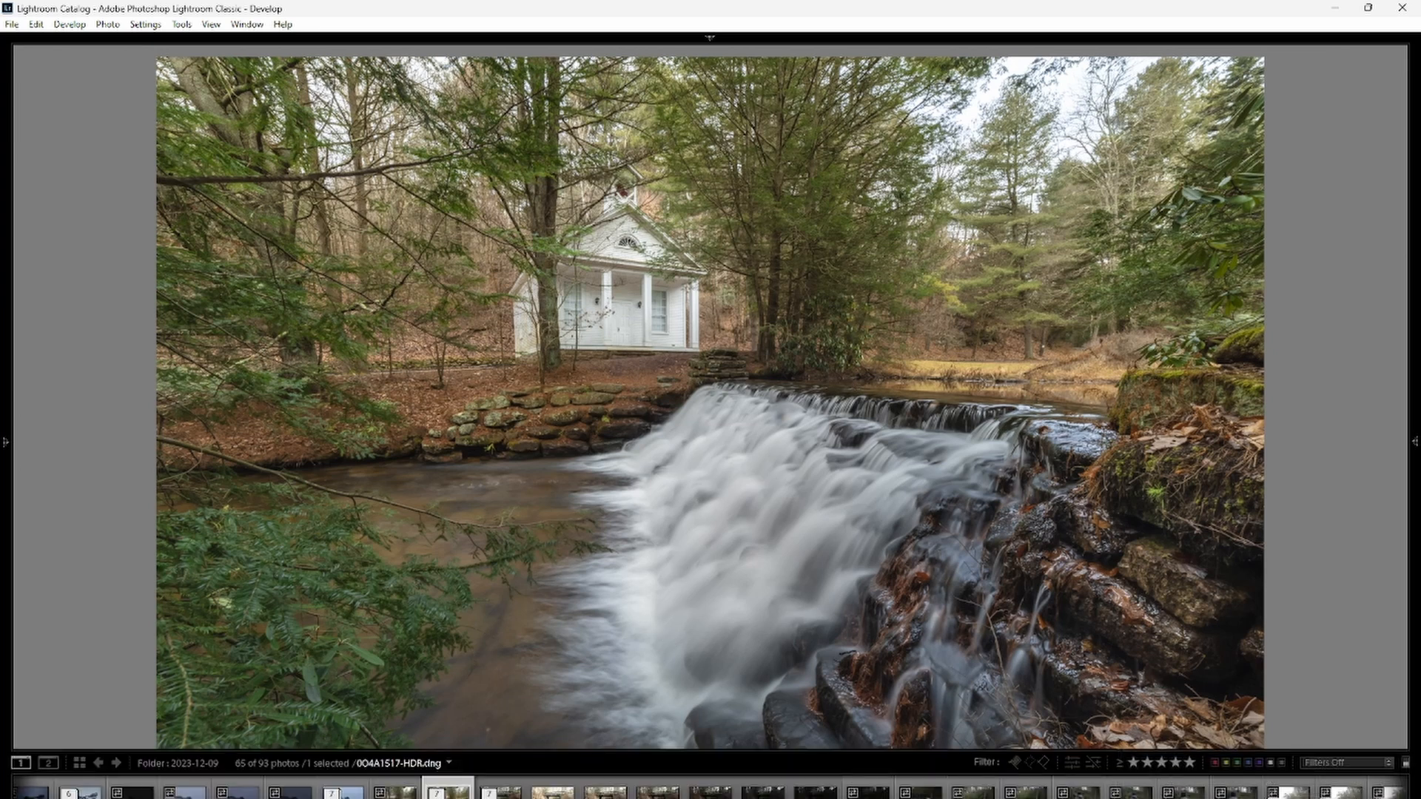